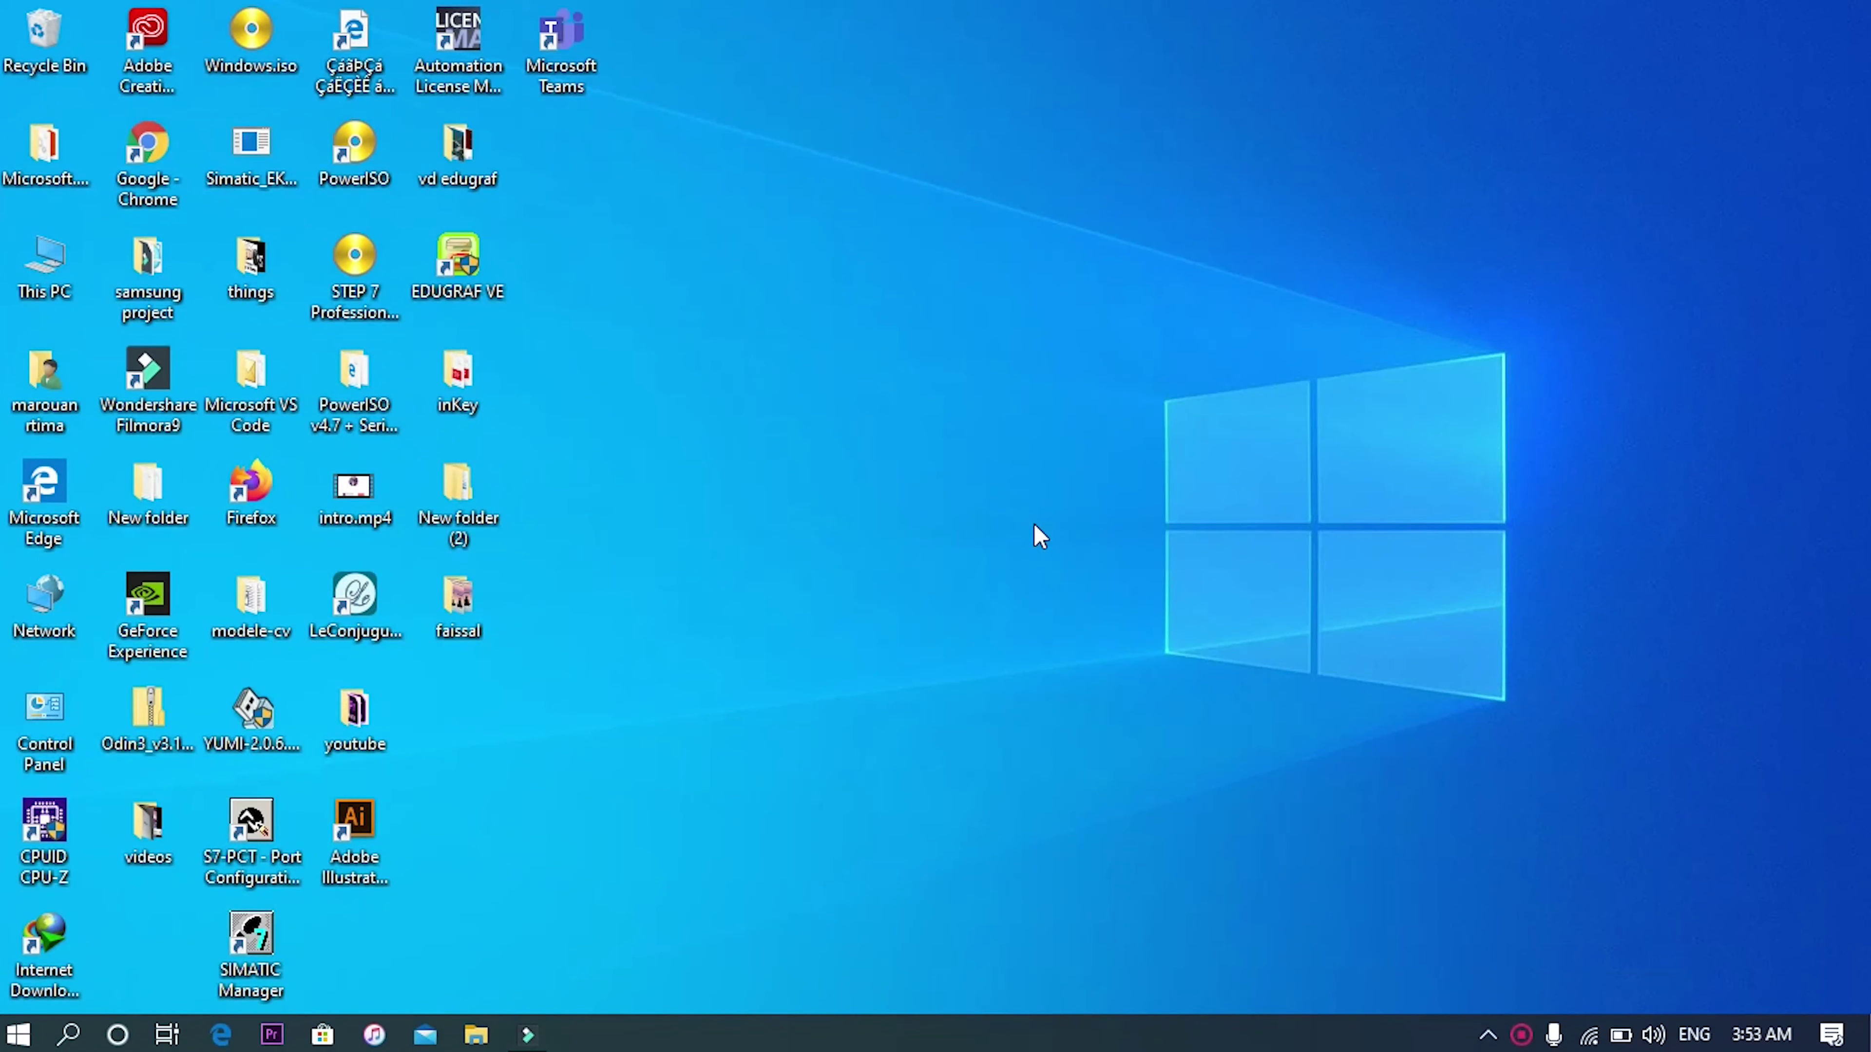
- Refresh the desktop five times from its right-click menu
{"action": "right_click", "coordinate": [1023, 564]}
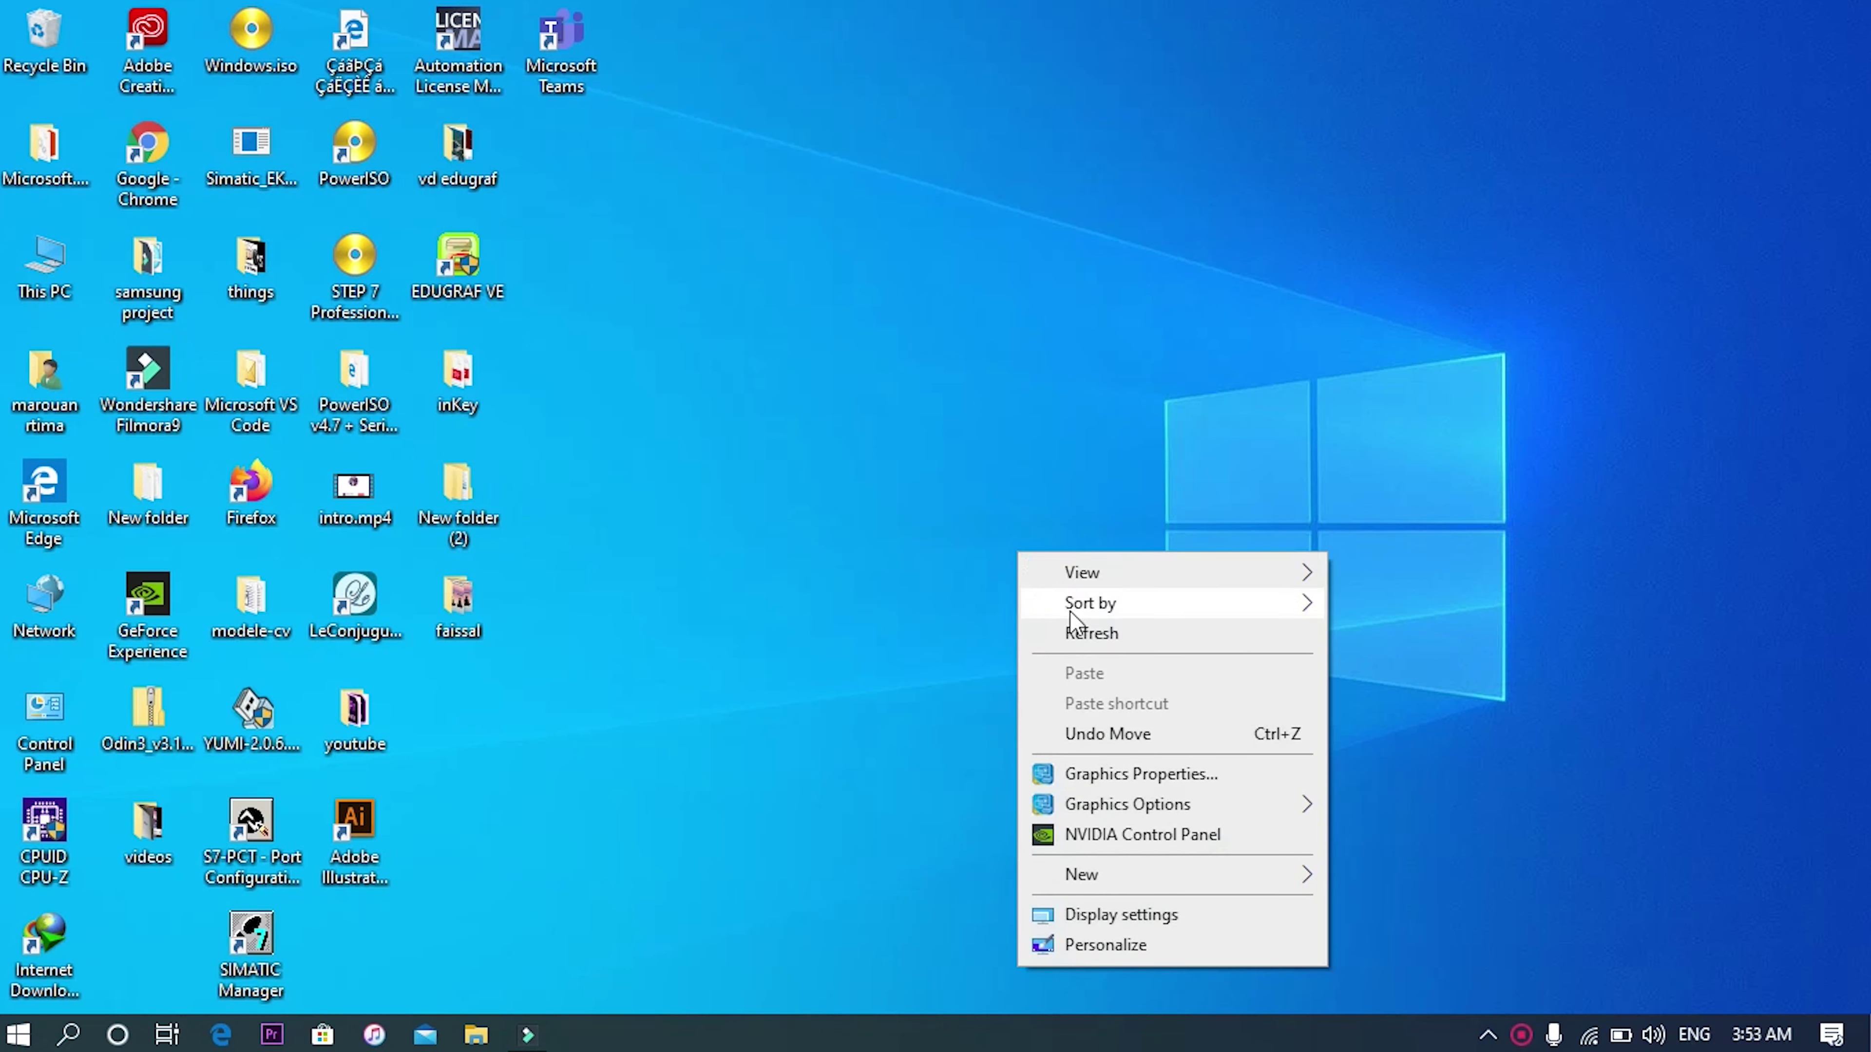
{"action": "left_click", "coordinate": [1077, 634]}
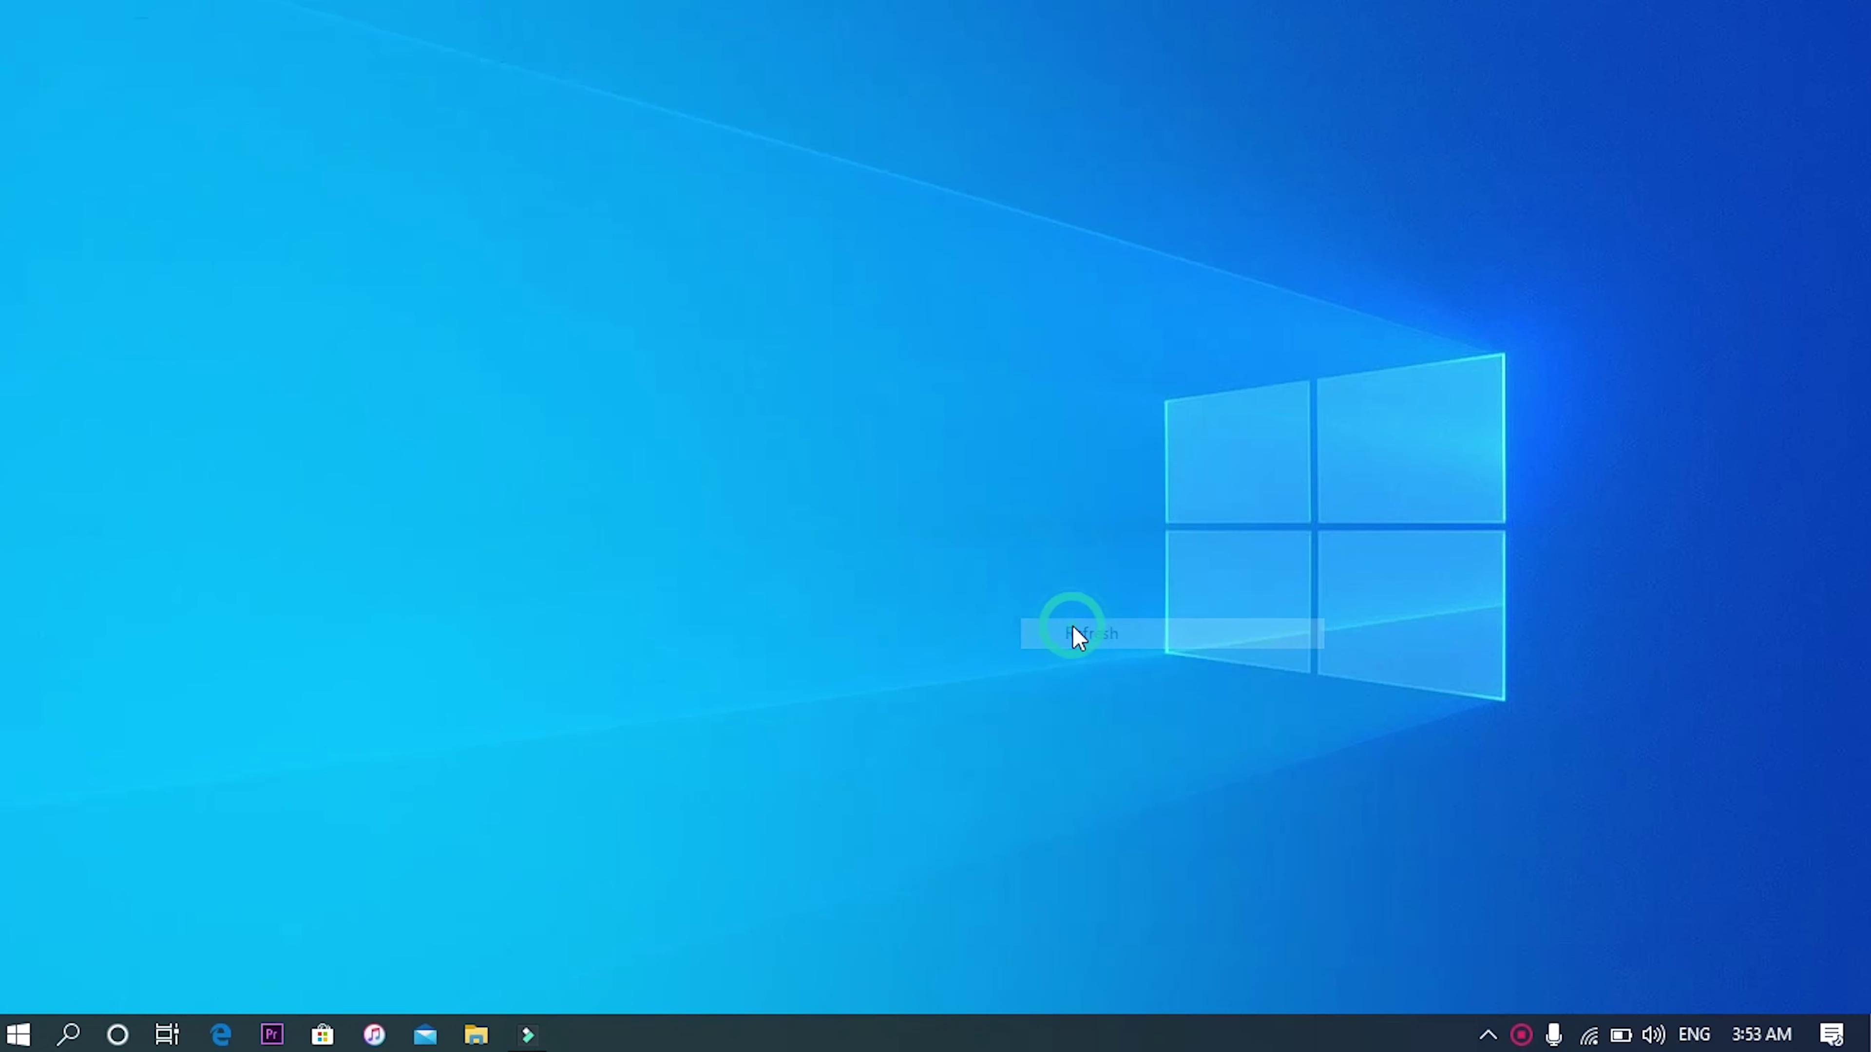
{"action": "right_click", "coordinate": [937, 469]}
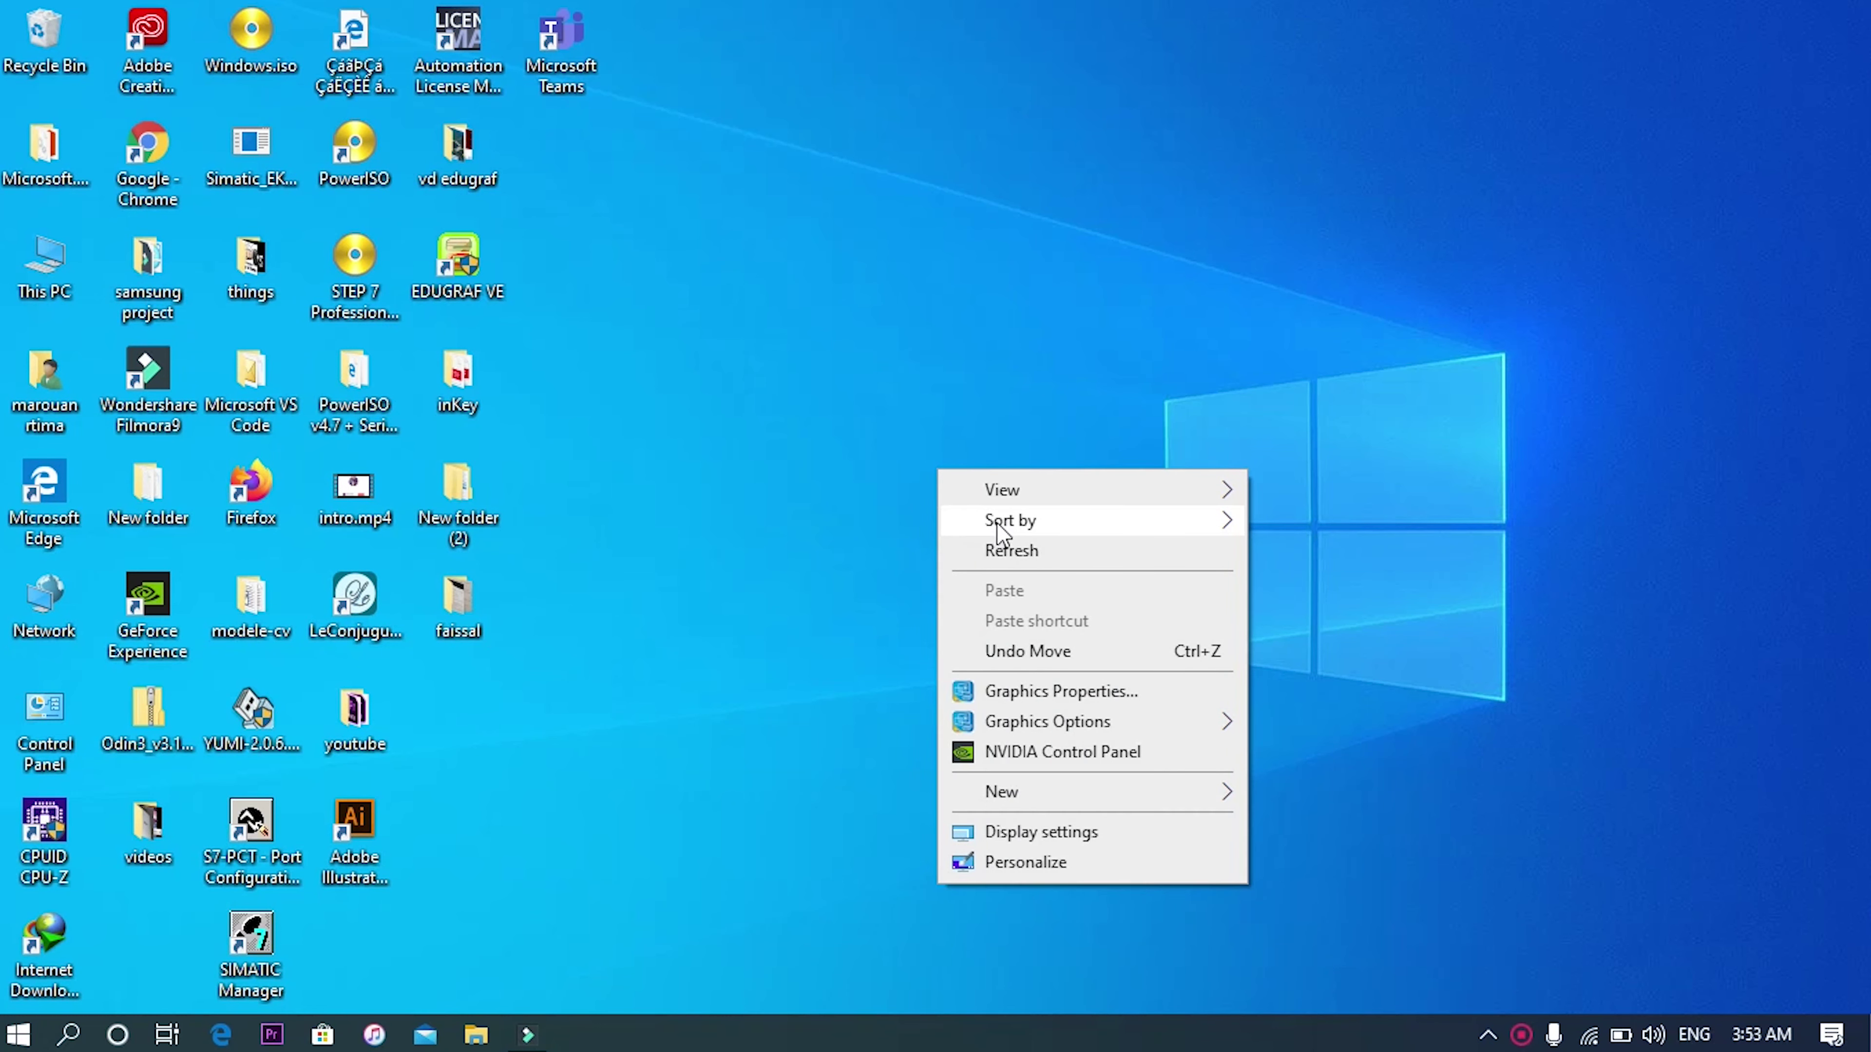
{"action": "left_click", "coordinate": [995, 550]}
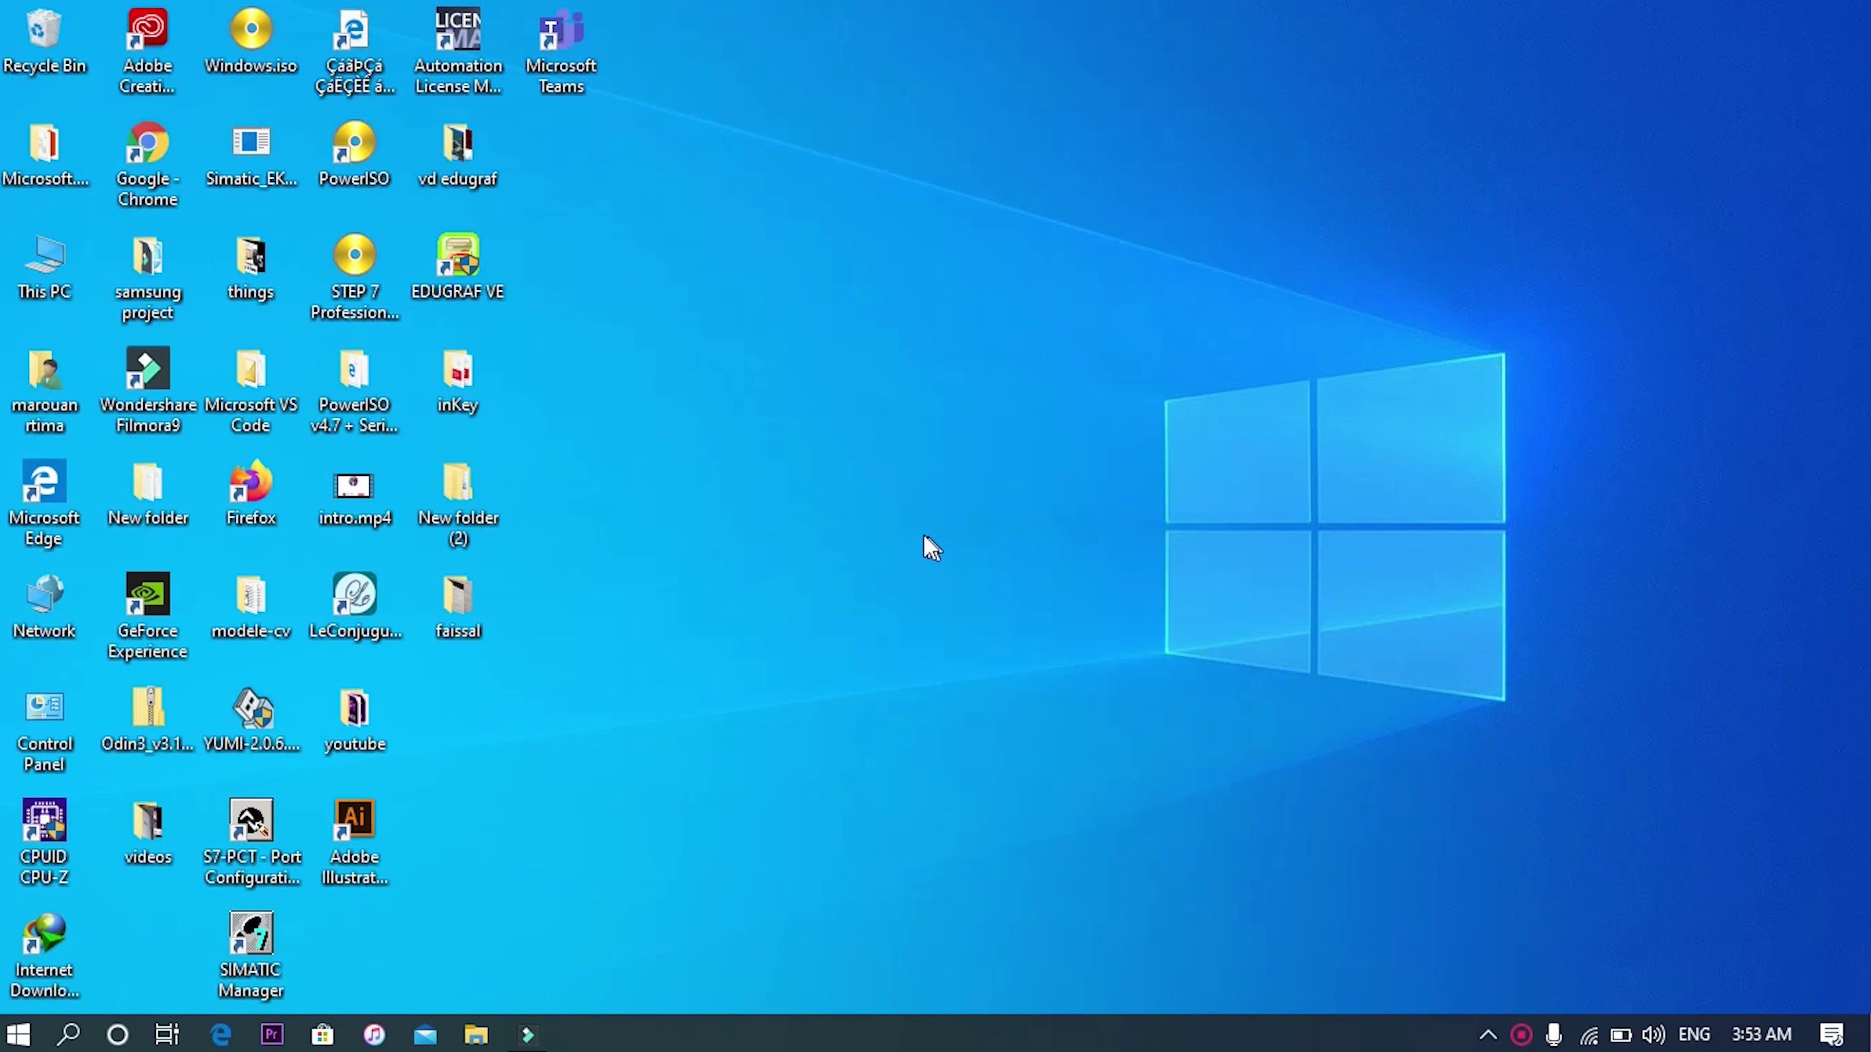
{"action": "right_click", "coordinate": [849, 509]}
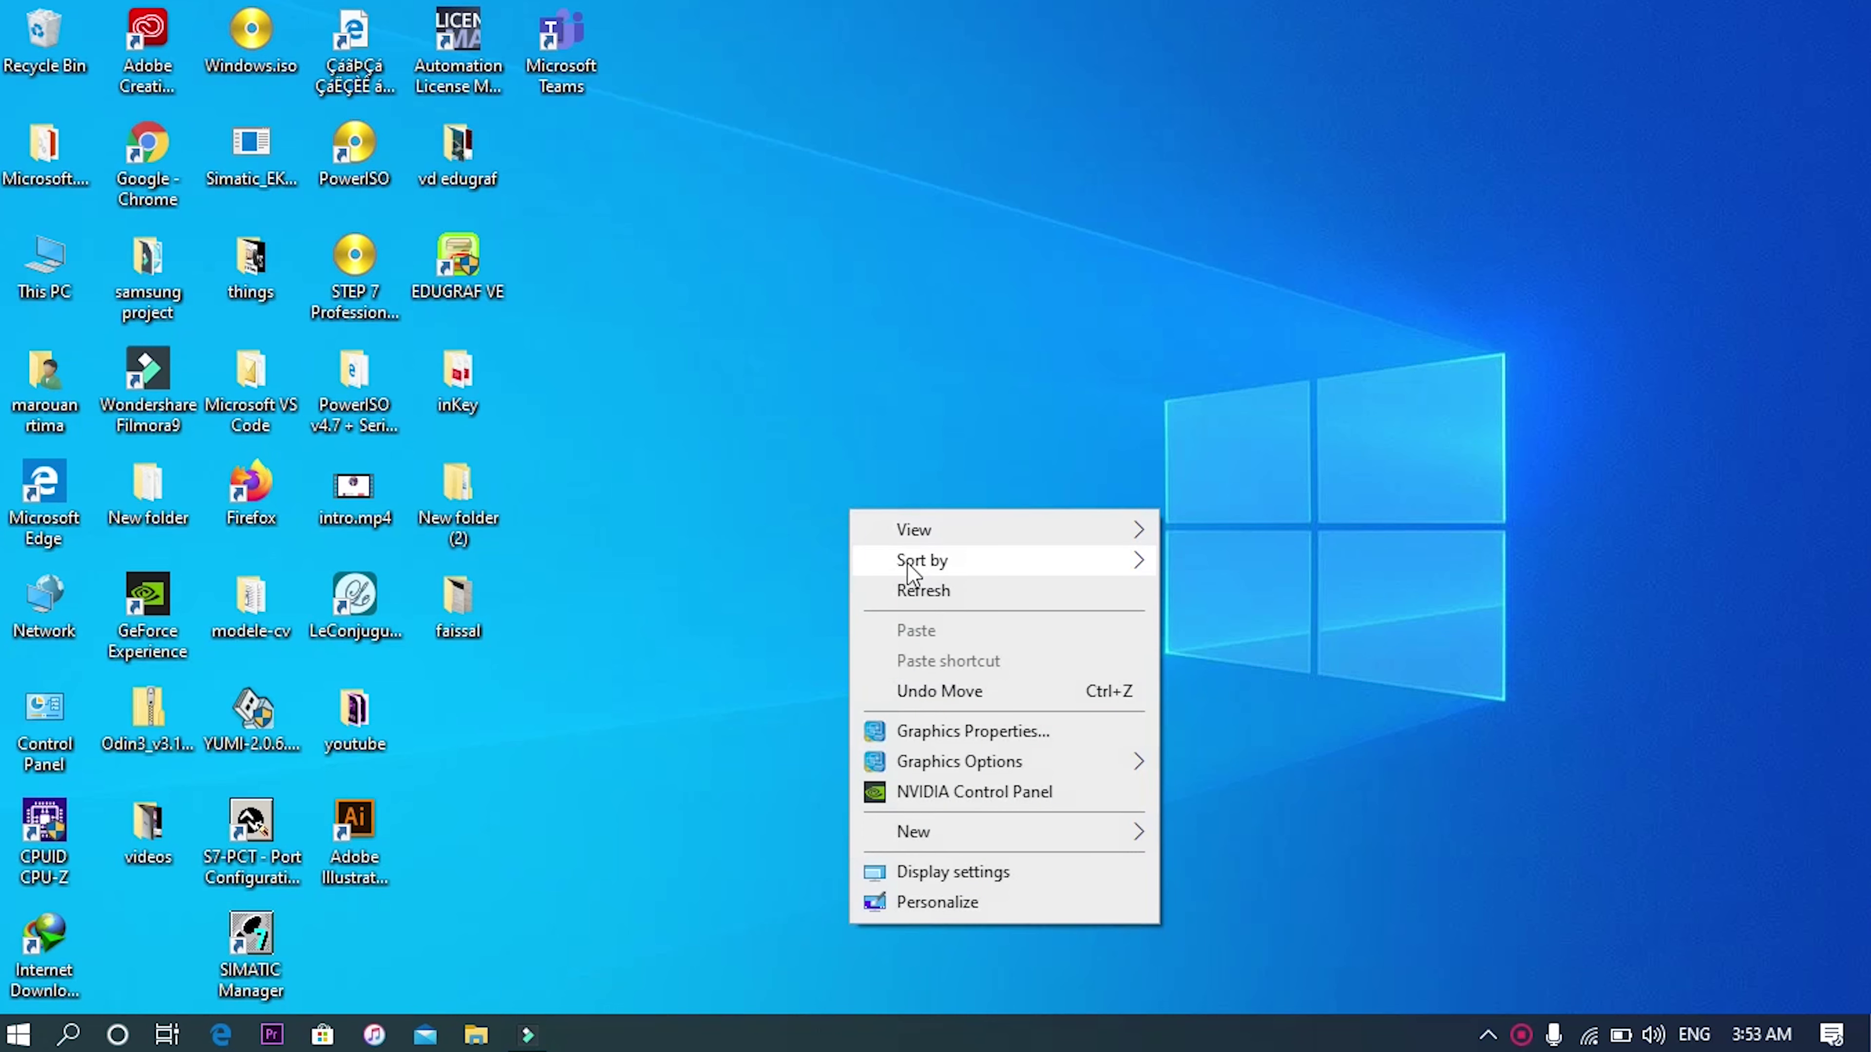
{"action": "left_click", "coordinate": [906, 592]}
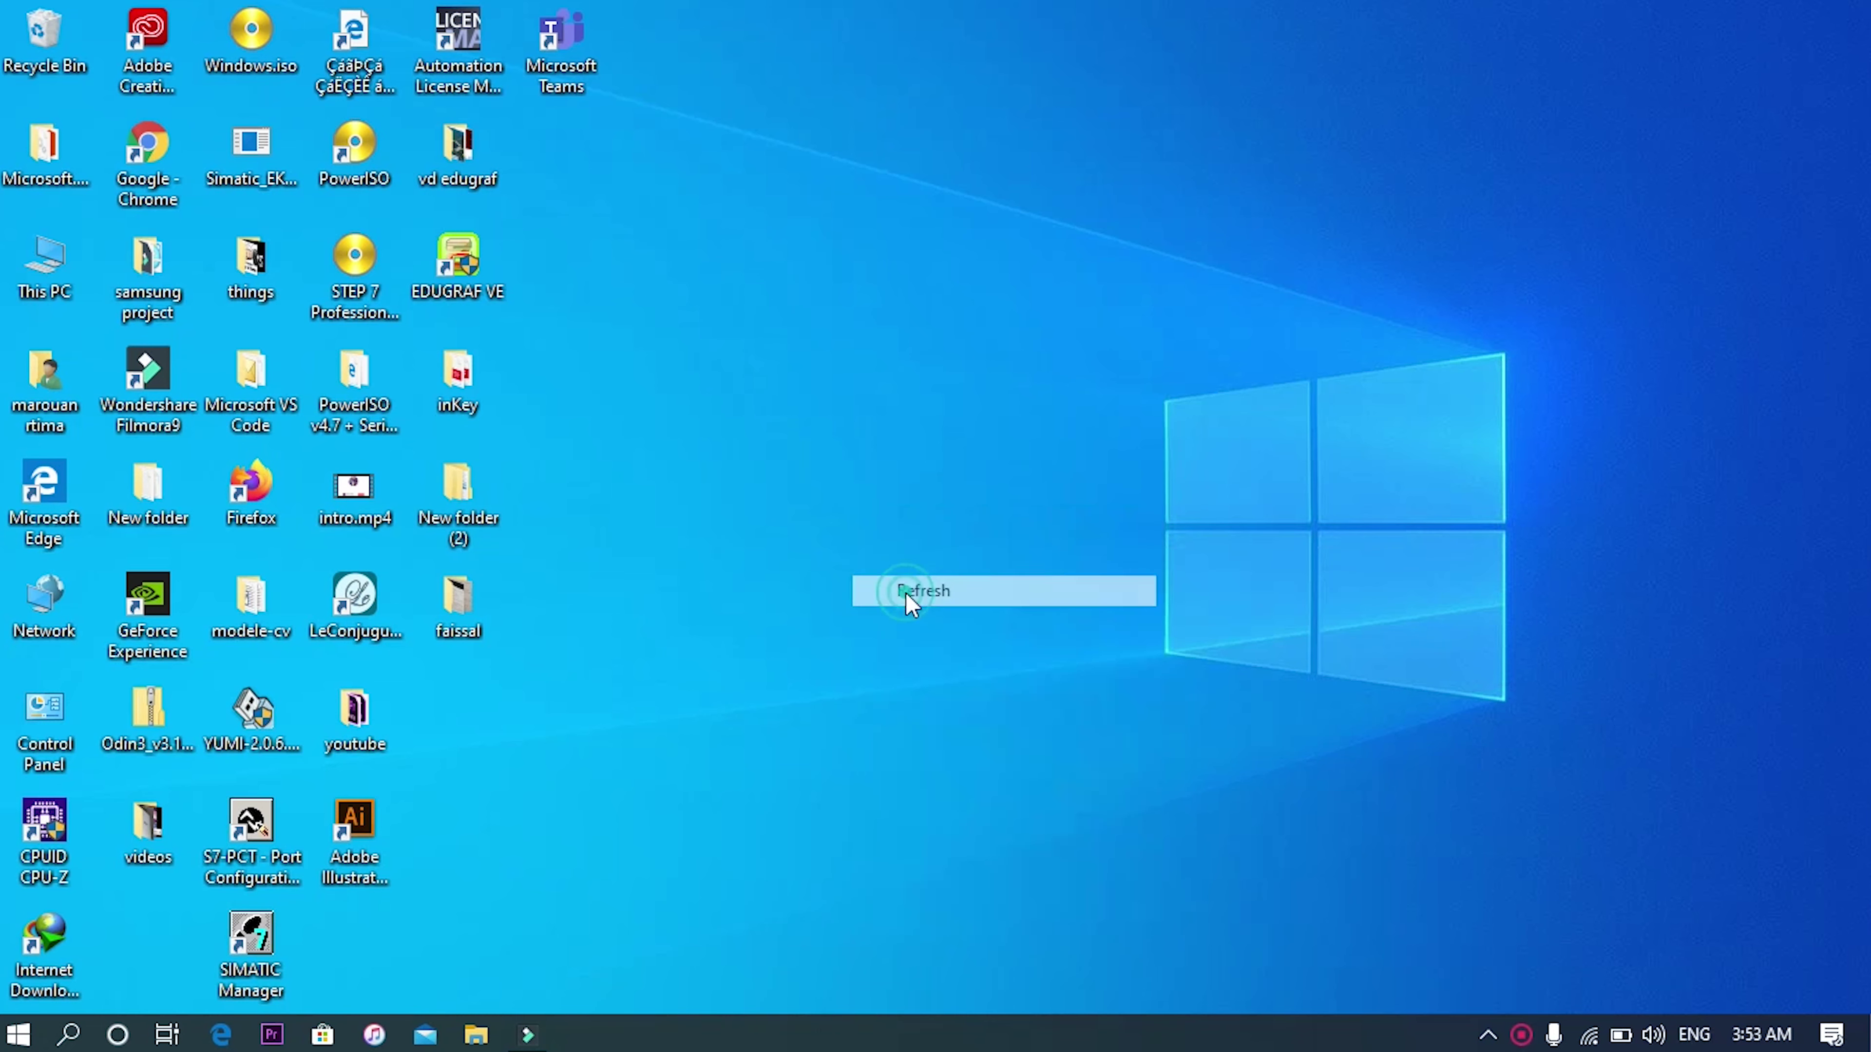
{"action": "right_click", "coordinate": [907, 552]}
{"action": "left_click", "coordinate": [978, 631]}
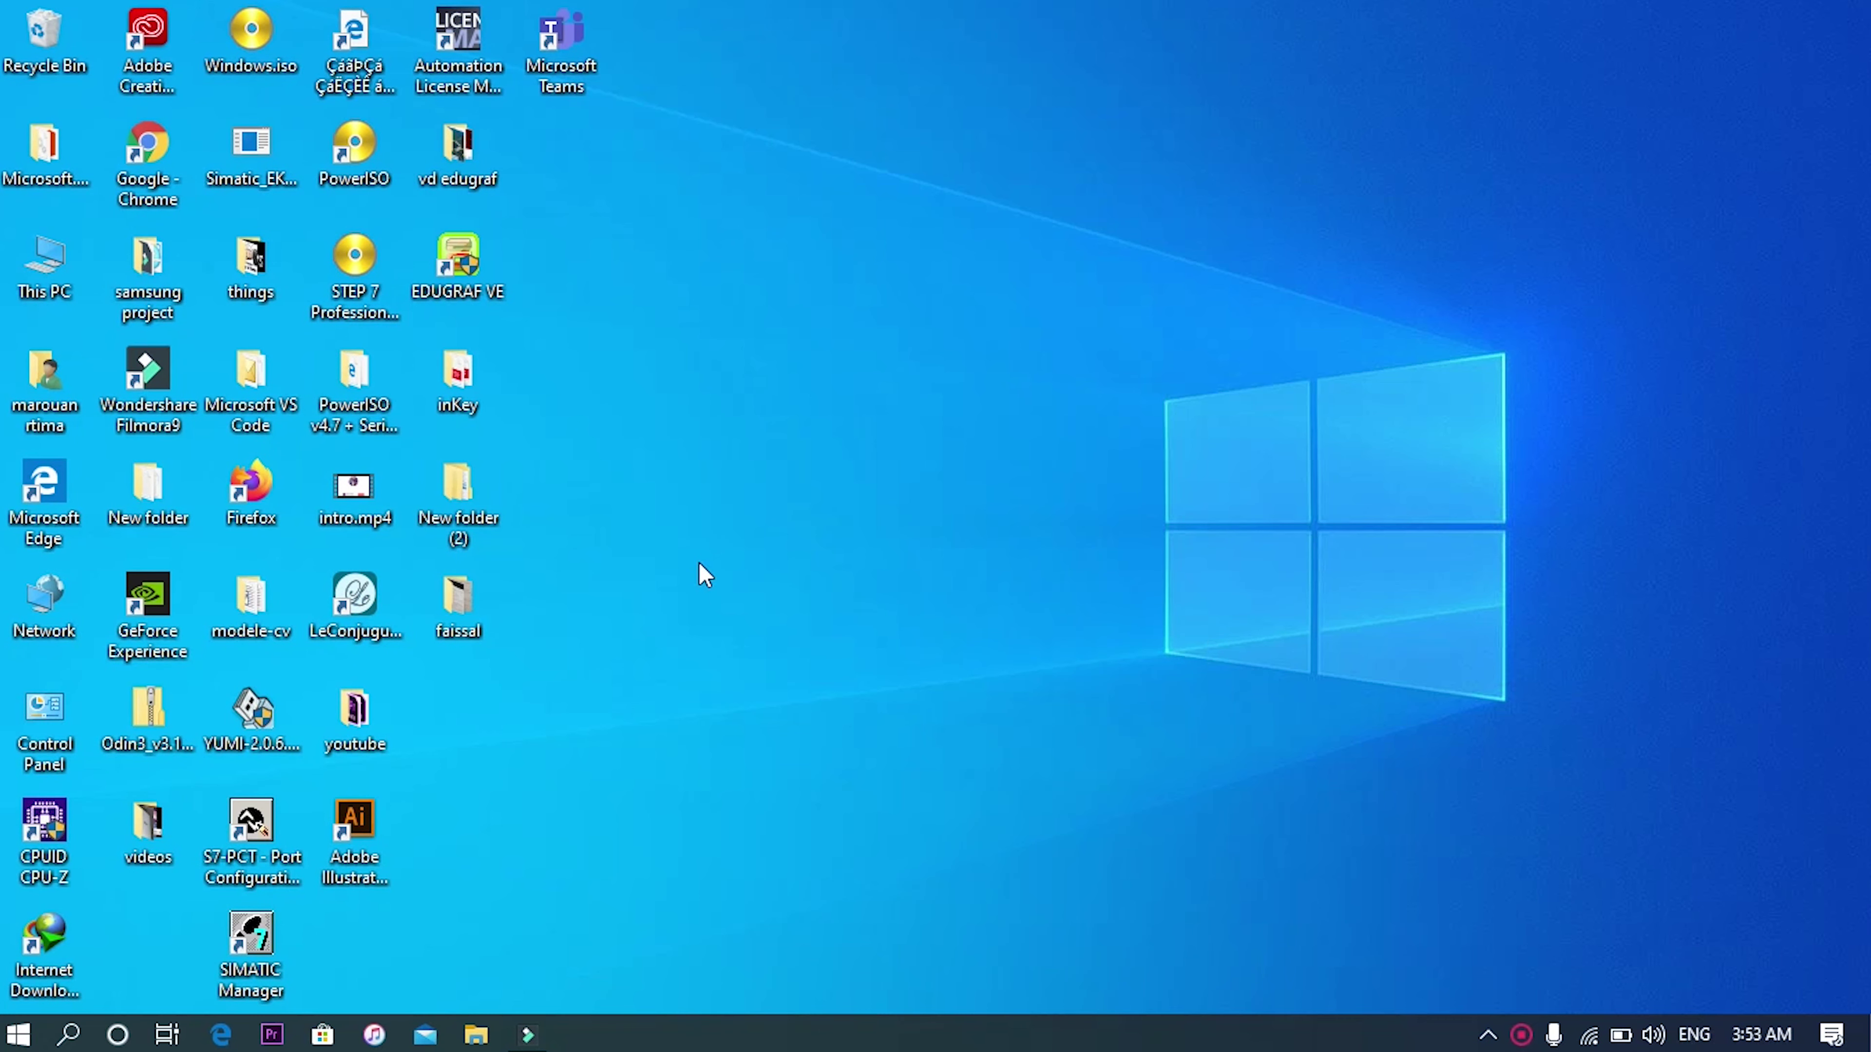
{"action": "right_click", "coordinate": [699, 564]}
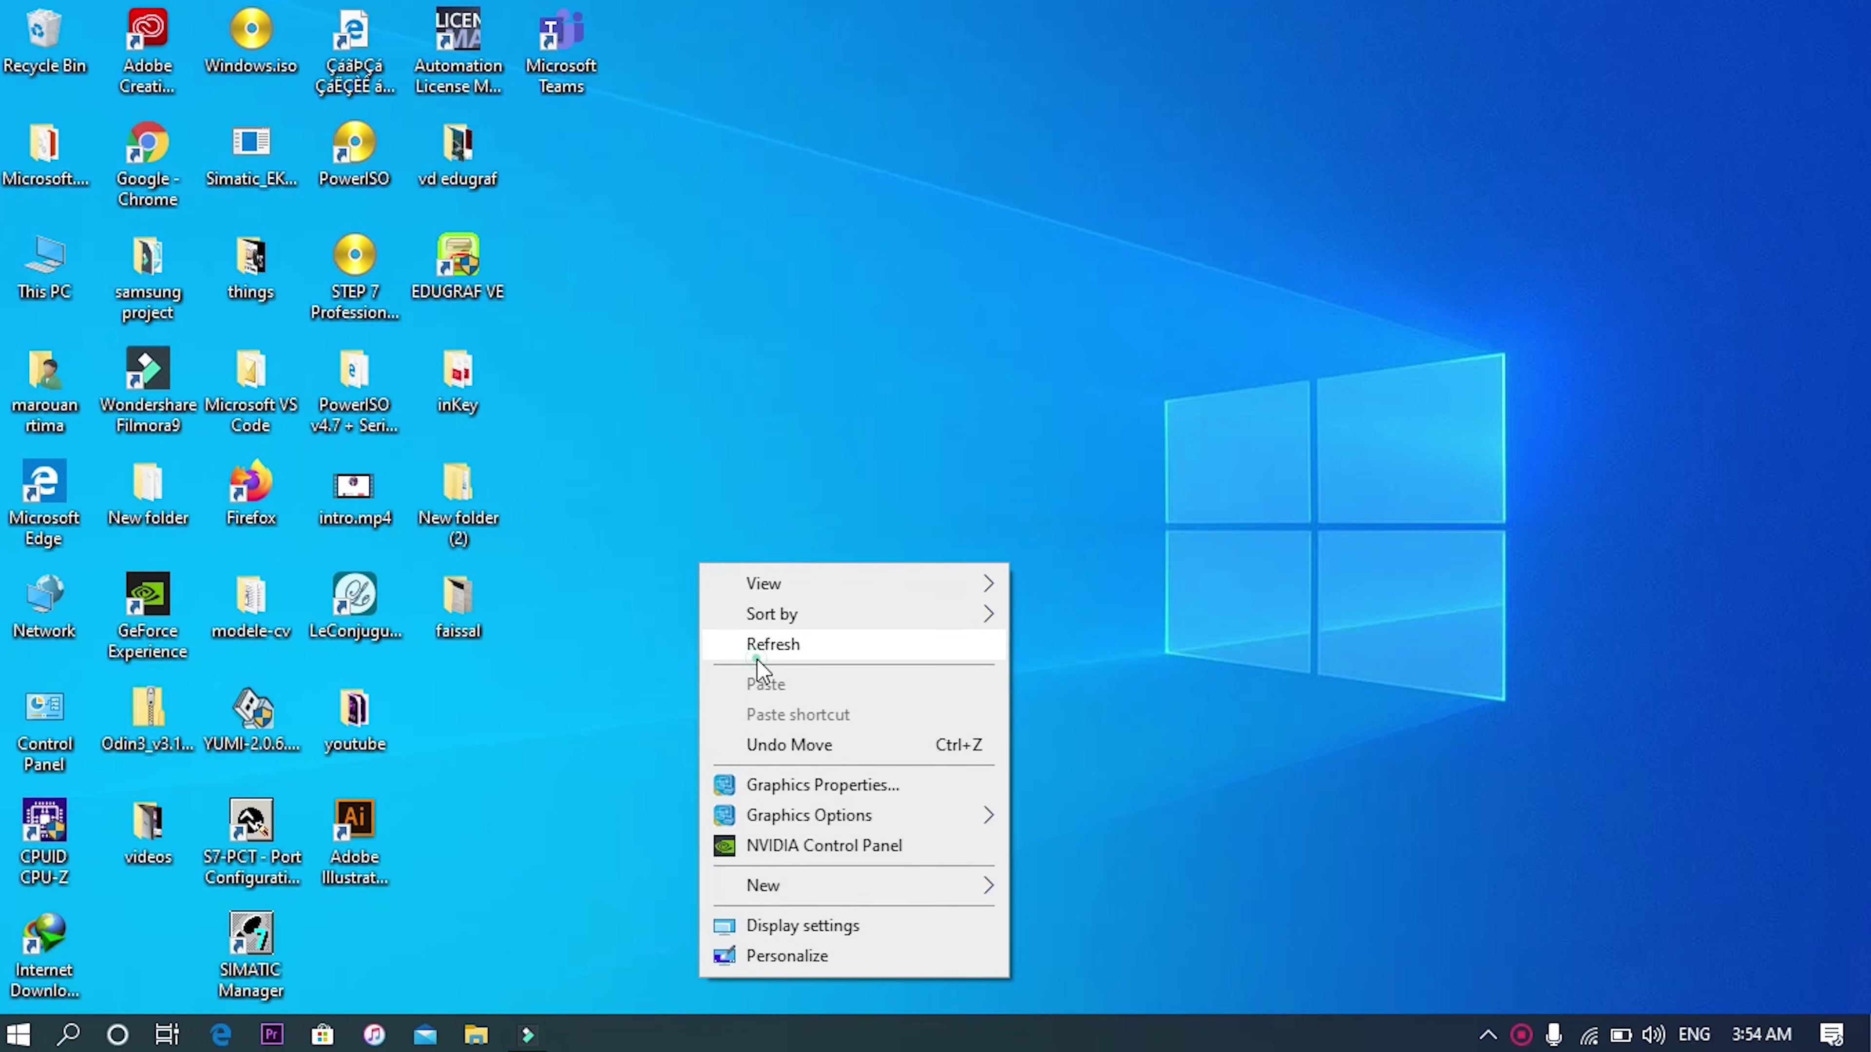
{"action": "left_click", "coordinate": [757, 655]}
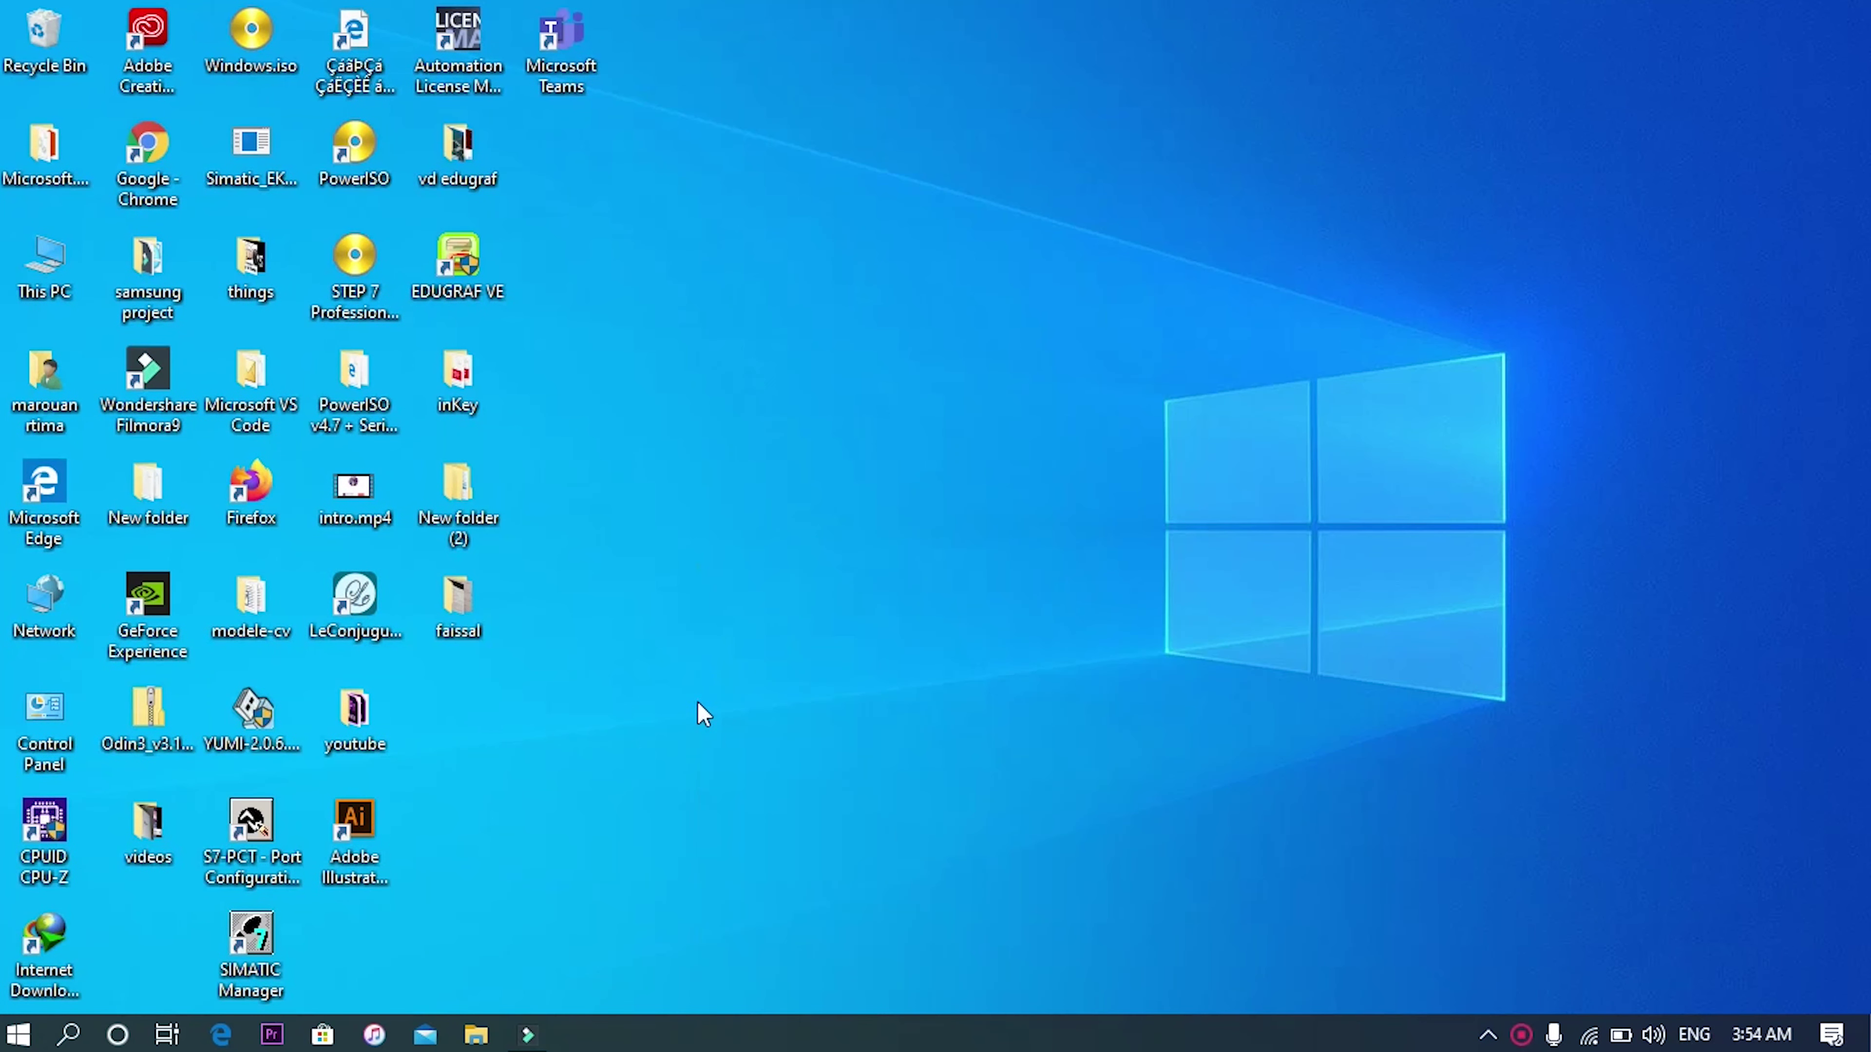
- Launch Word from search, dismiss the activation warning, and start a blank document
{"action": "left_click", "coordinate": [70, 1035]}
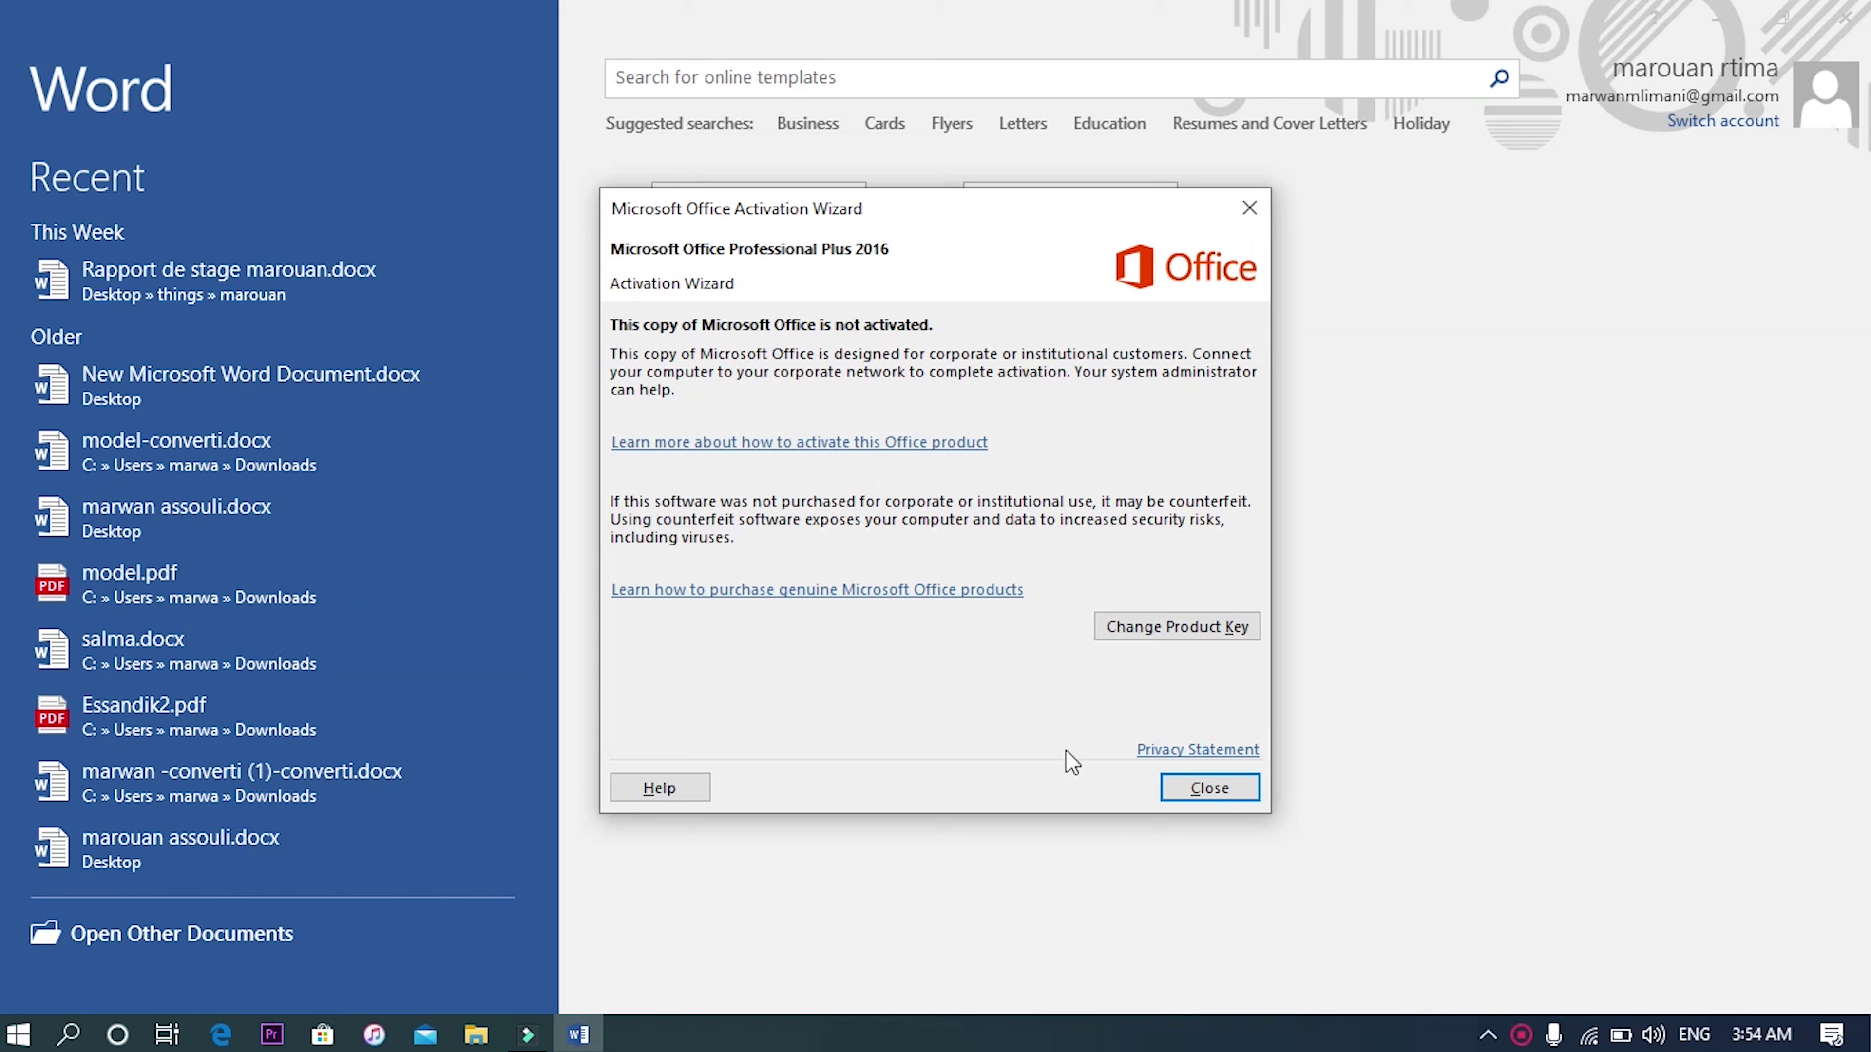
{"action": "left_click", "coordinate": [1216, 790]}
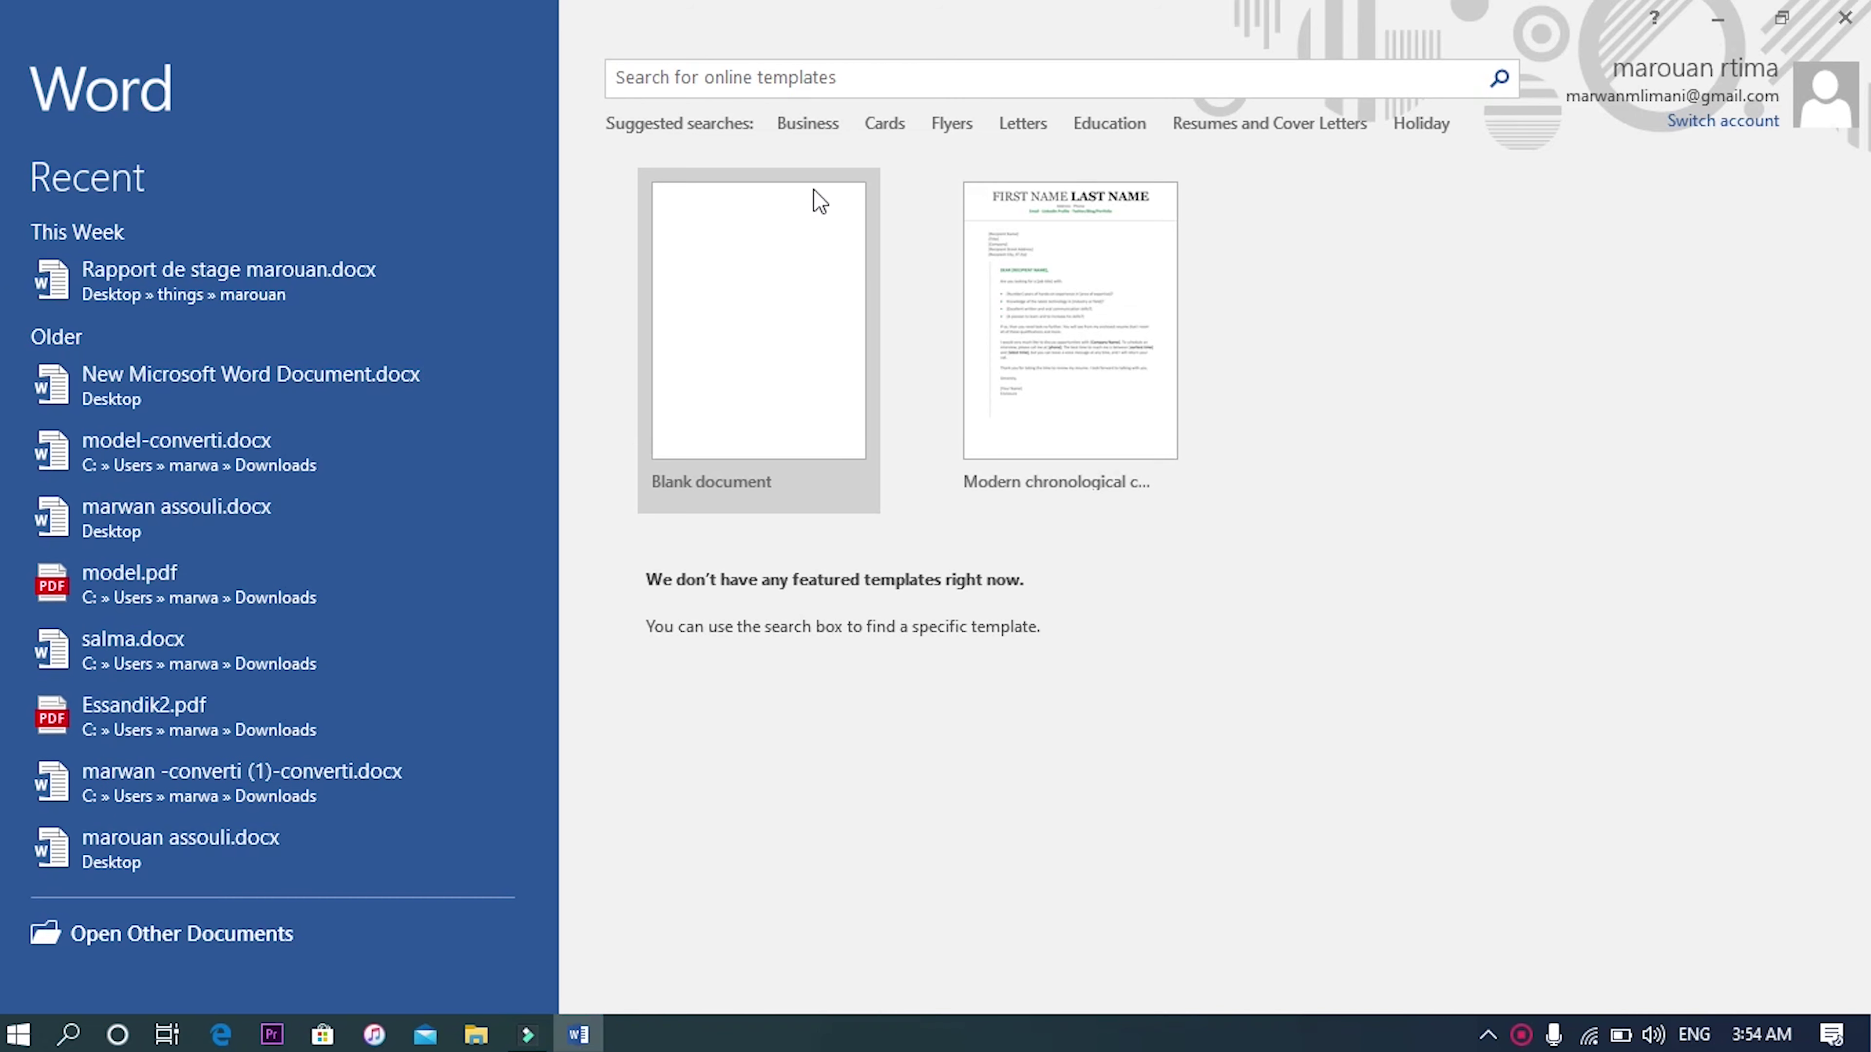
{"action": "left_click", "coordinate": [784, 299]}
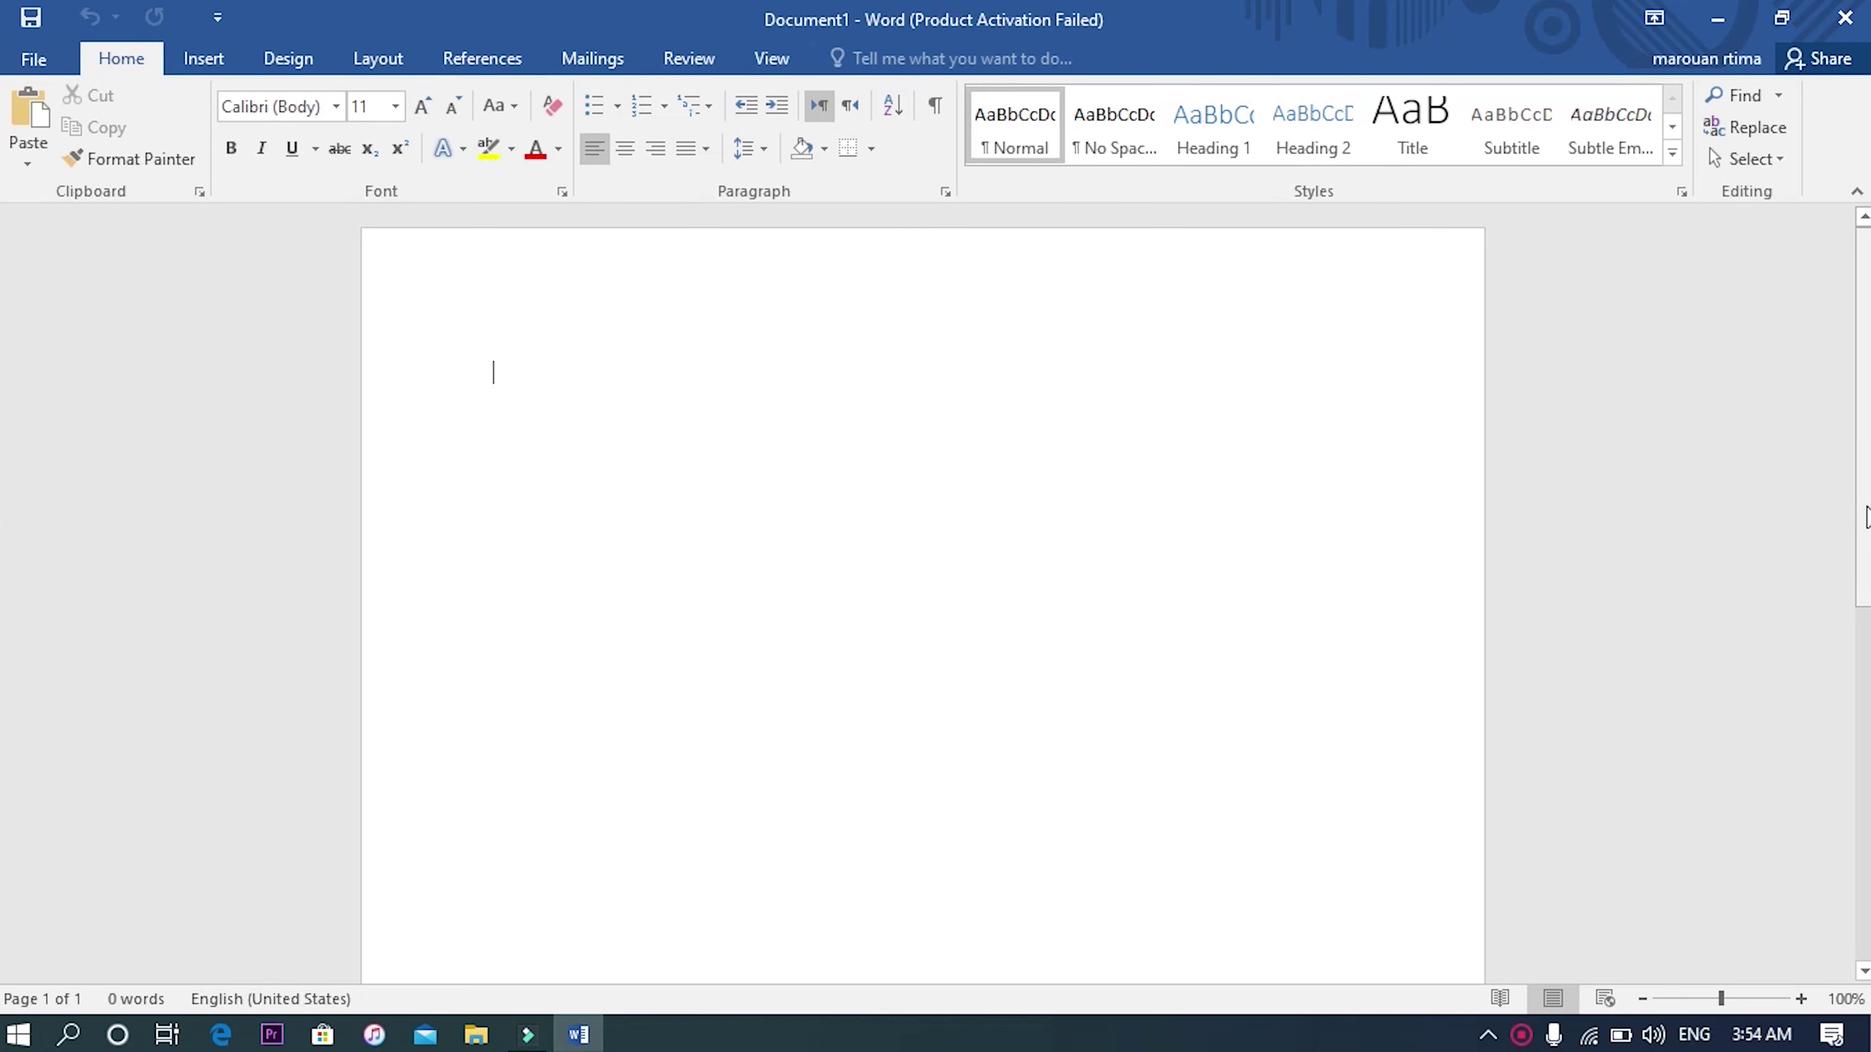
- Scroll the blank Document1 down and back up, then place the cursor at the page top
{"action": "left_click_drag", "start_coordinate": [1867, 516], "coordinate": [1867, 870]}
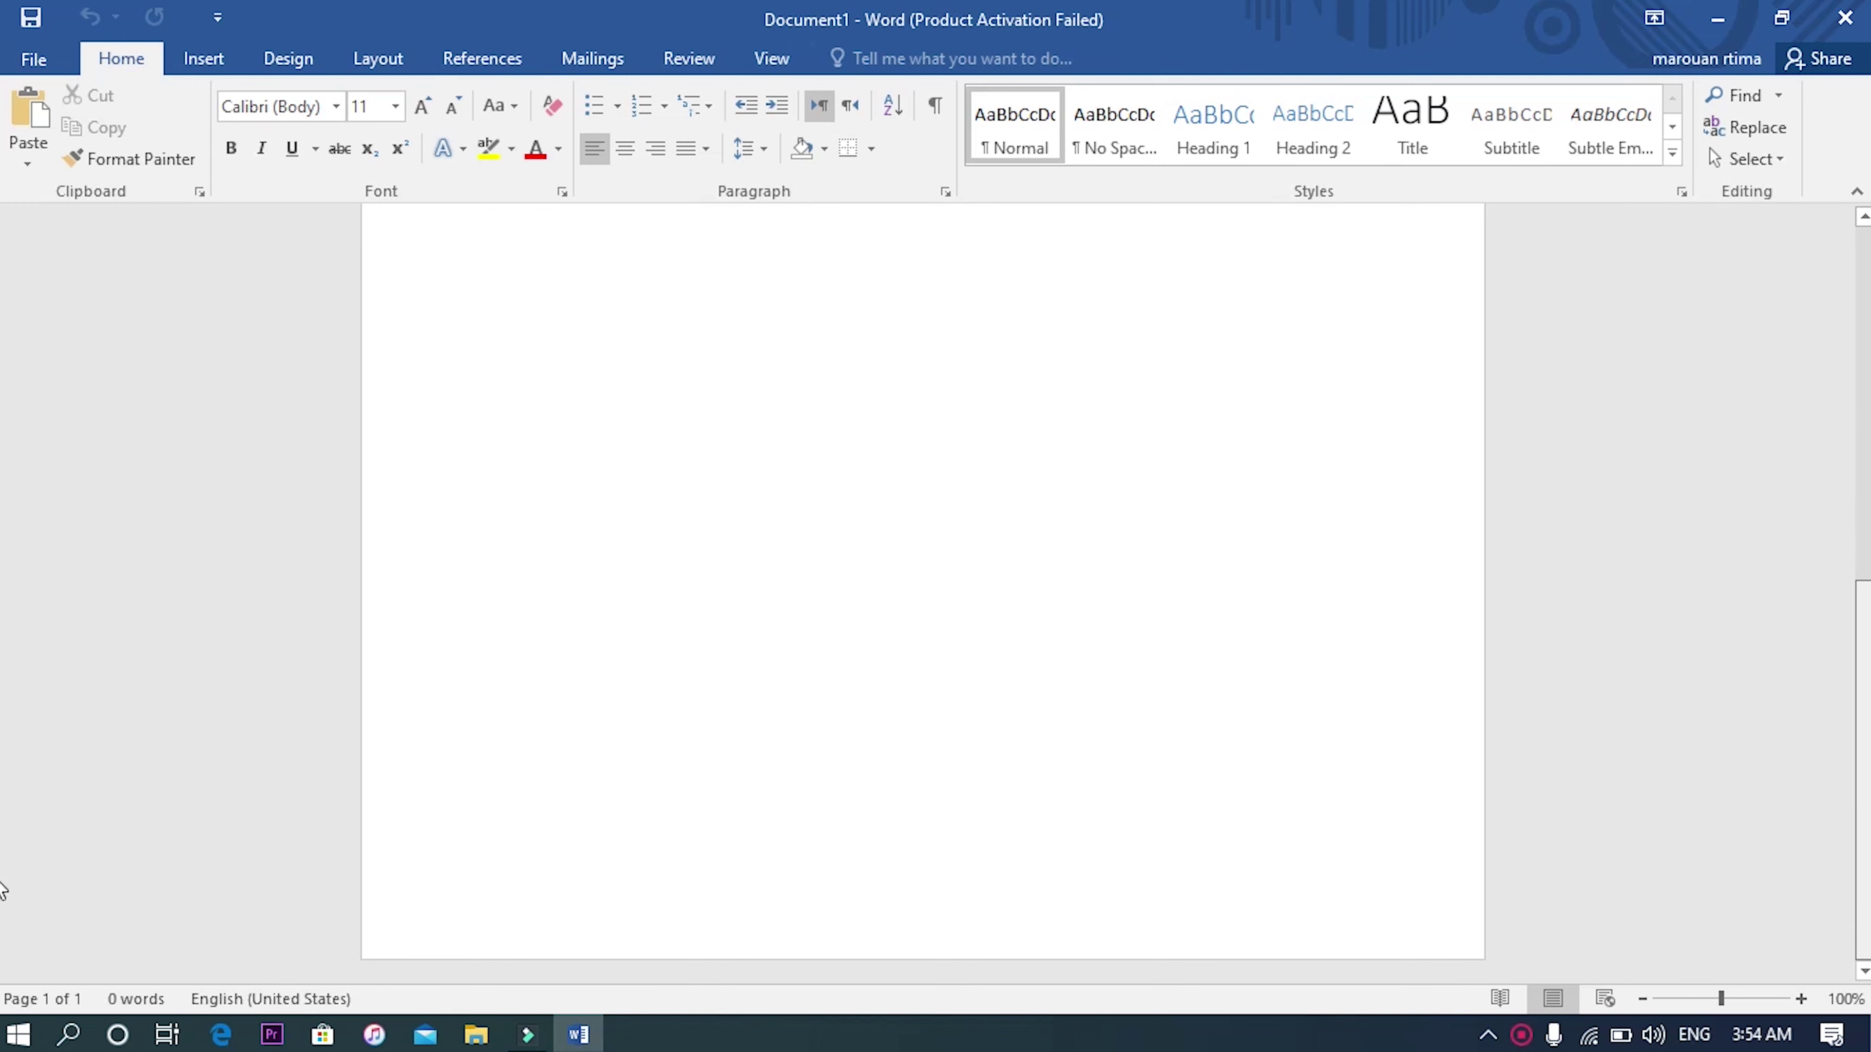
{"action": "left_click_drag", "start_coordinate": [1867, 890], "coordinate": [1867, 516]}
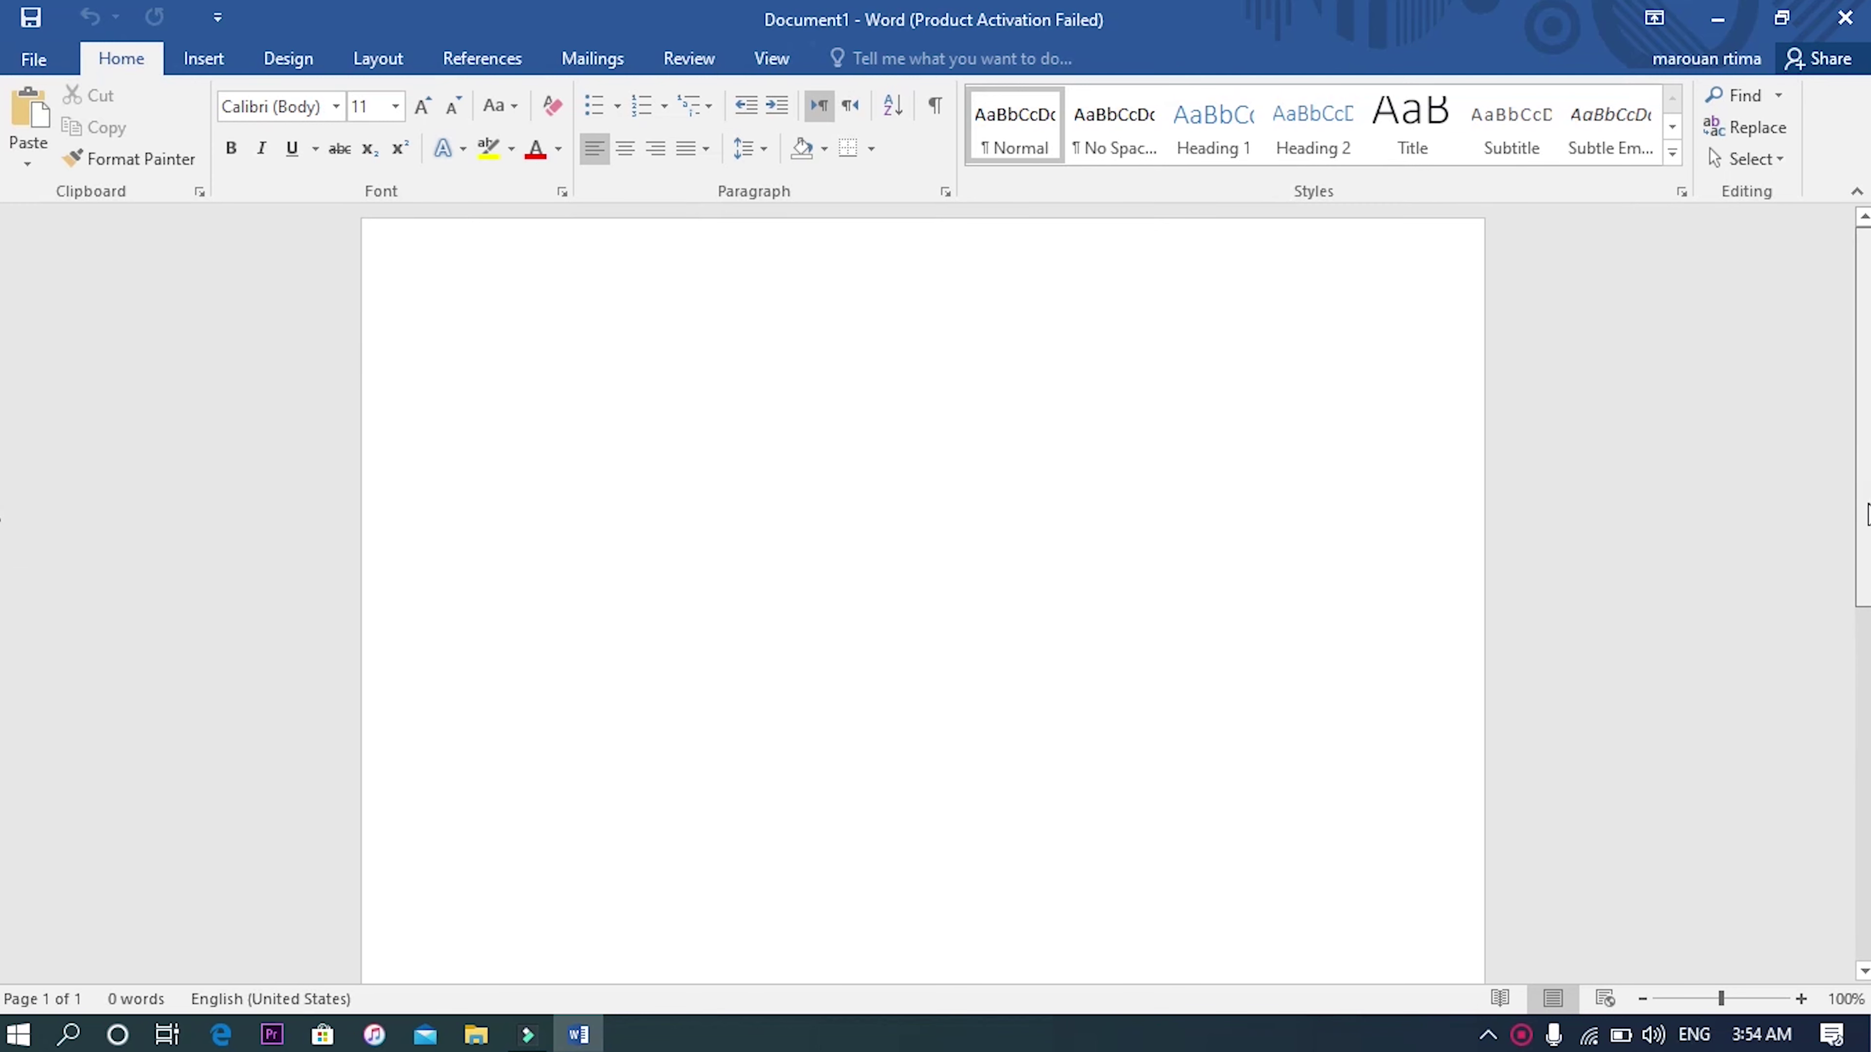
{"action": "left_click", "coordinate": [798, 319]}
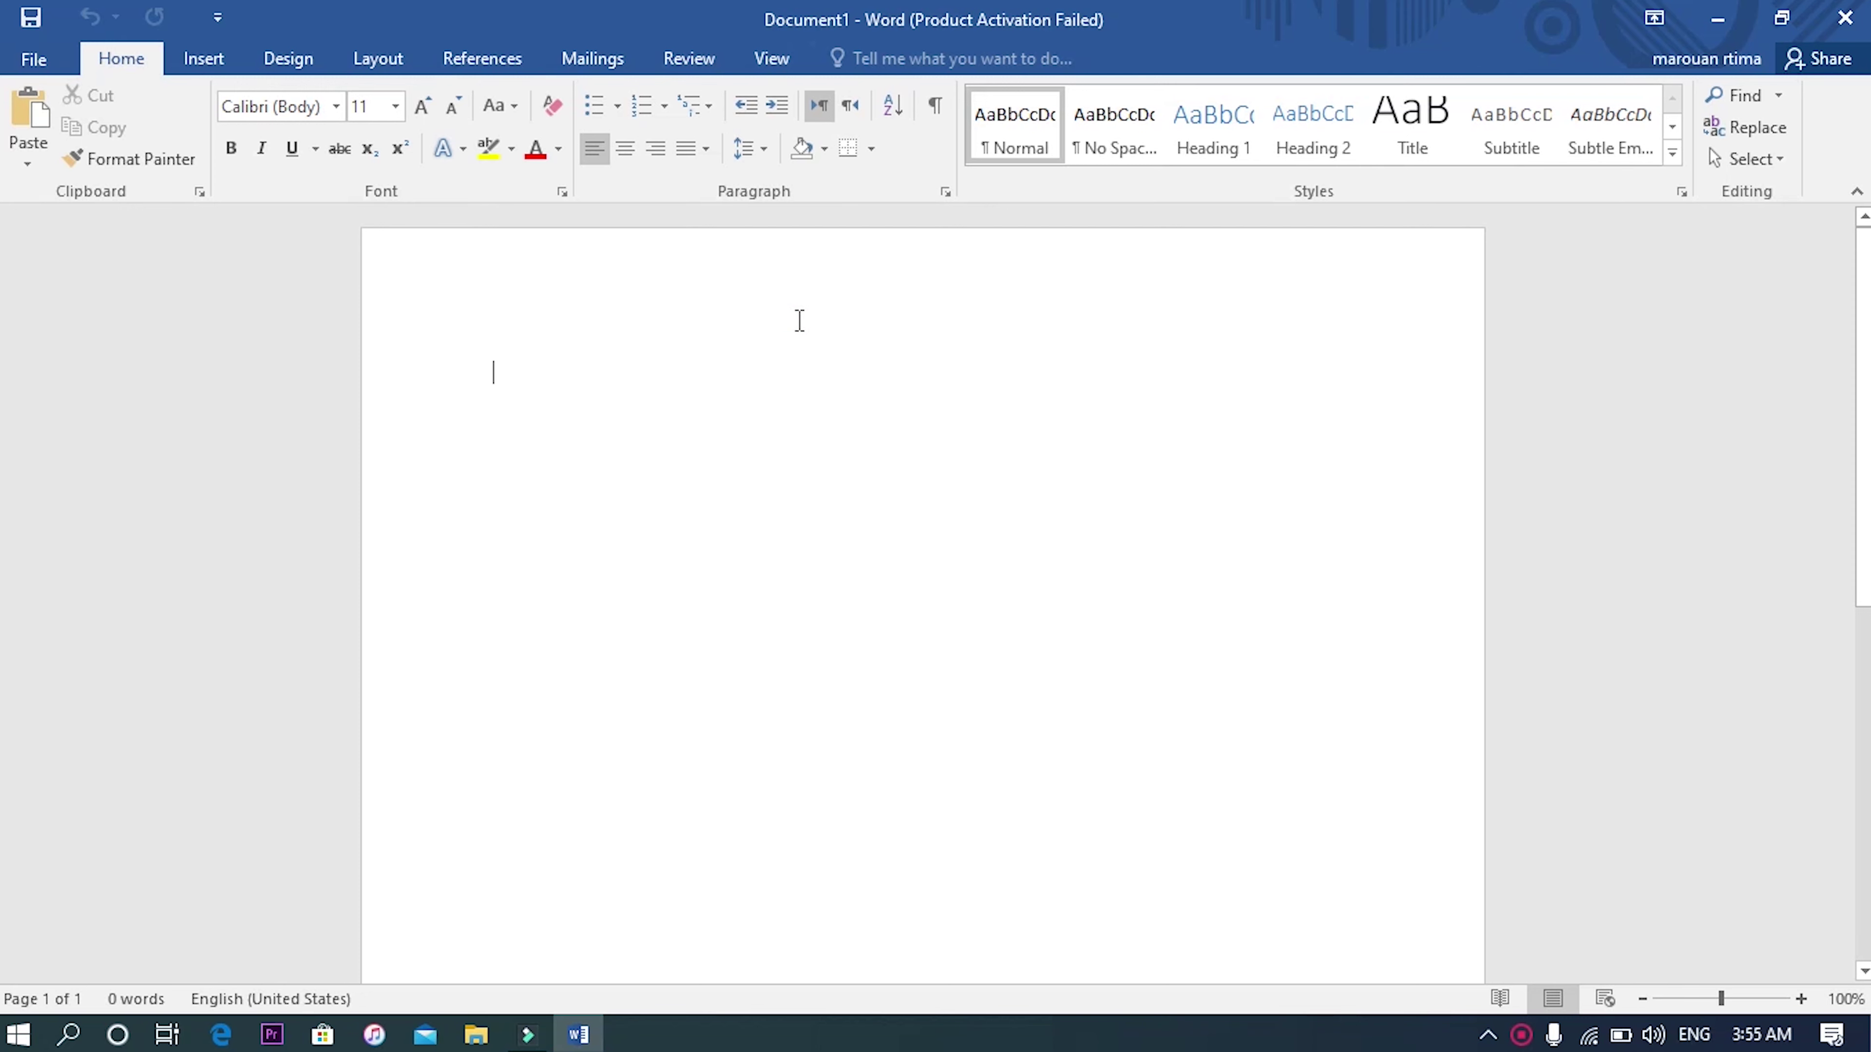
- Type the first three lines of random letters, each on its own line
{"action": "type", "text": "m"}
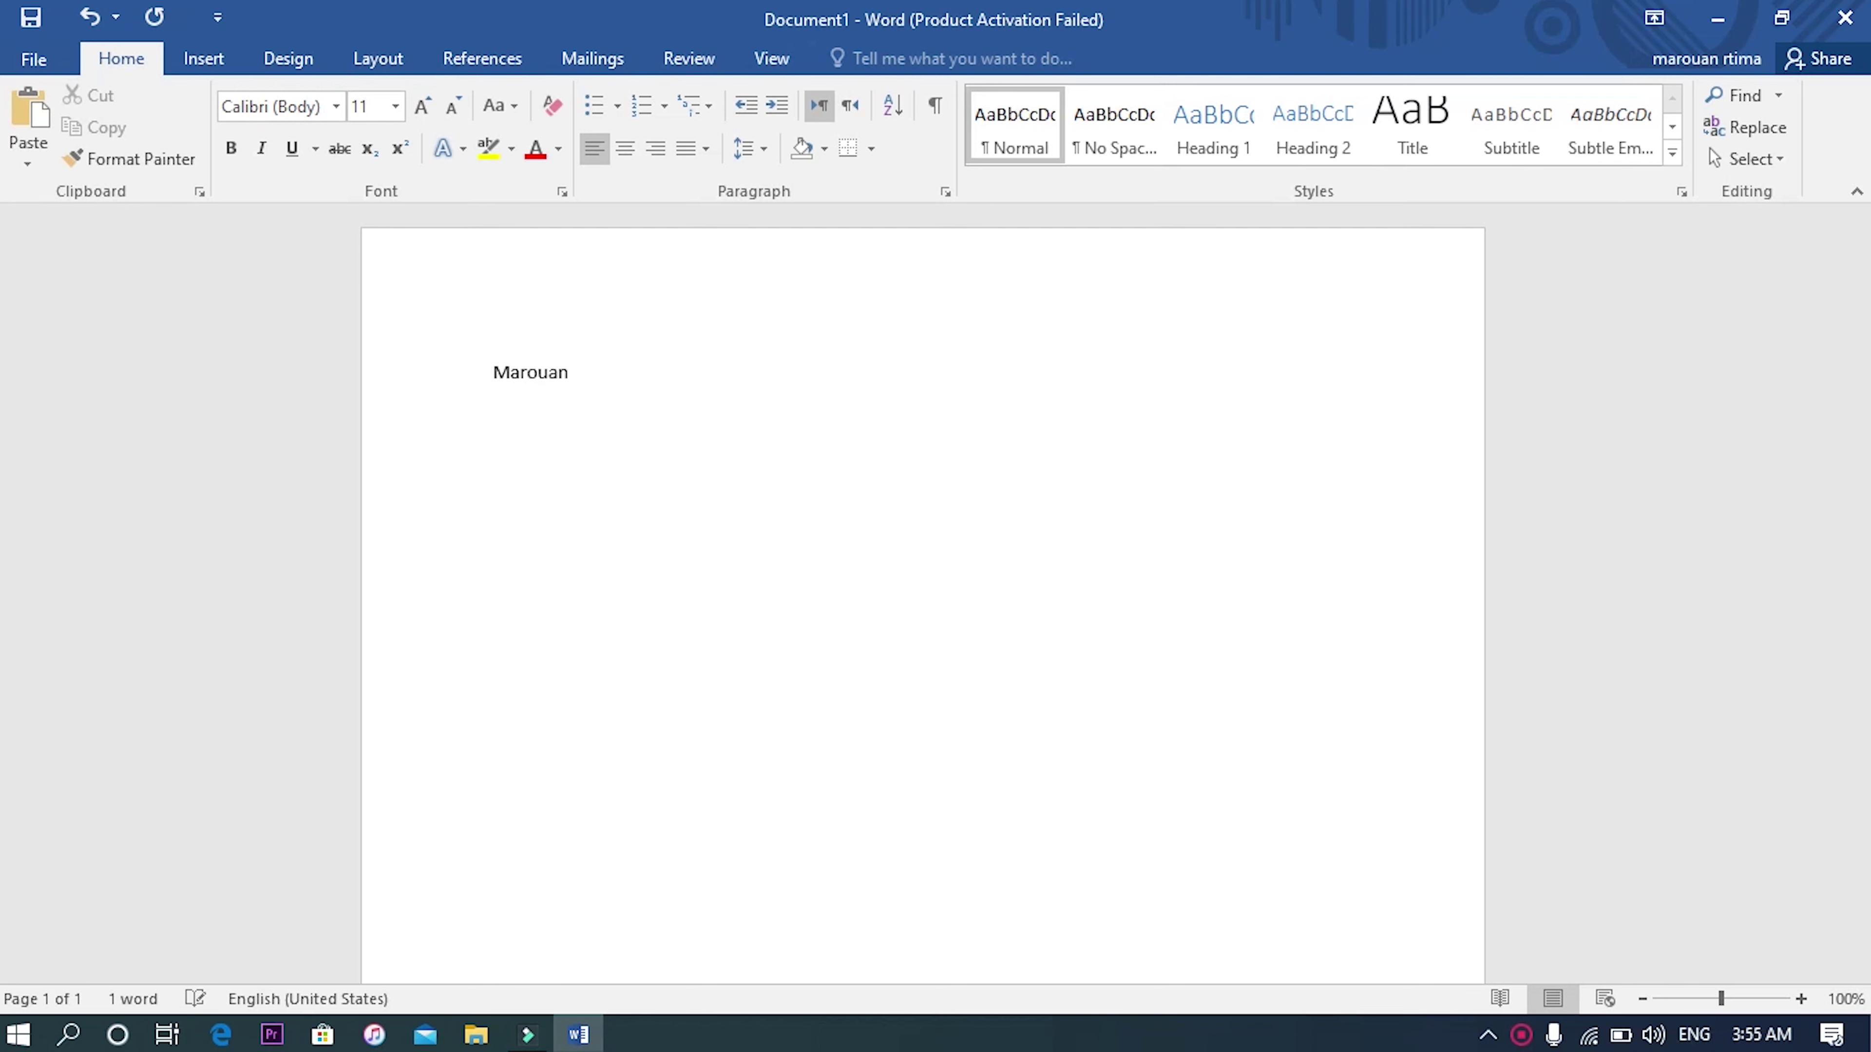
{"action": "type", "text": "rjxxtdhsrgrezj"}
{"action": "type", "text": "rtjtuk"}
{"action": "key", "text": "Return"}
{"action": "type", "text": "htfzththjrjzxjfyjyjkk"}
{"action": "key", "text": "Return"}
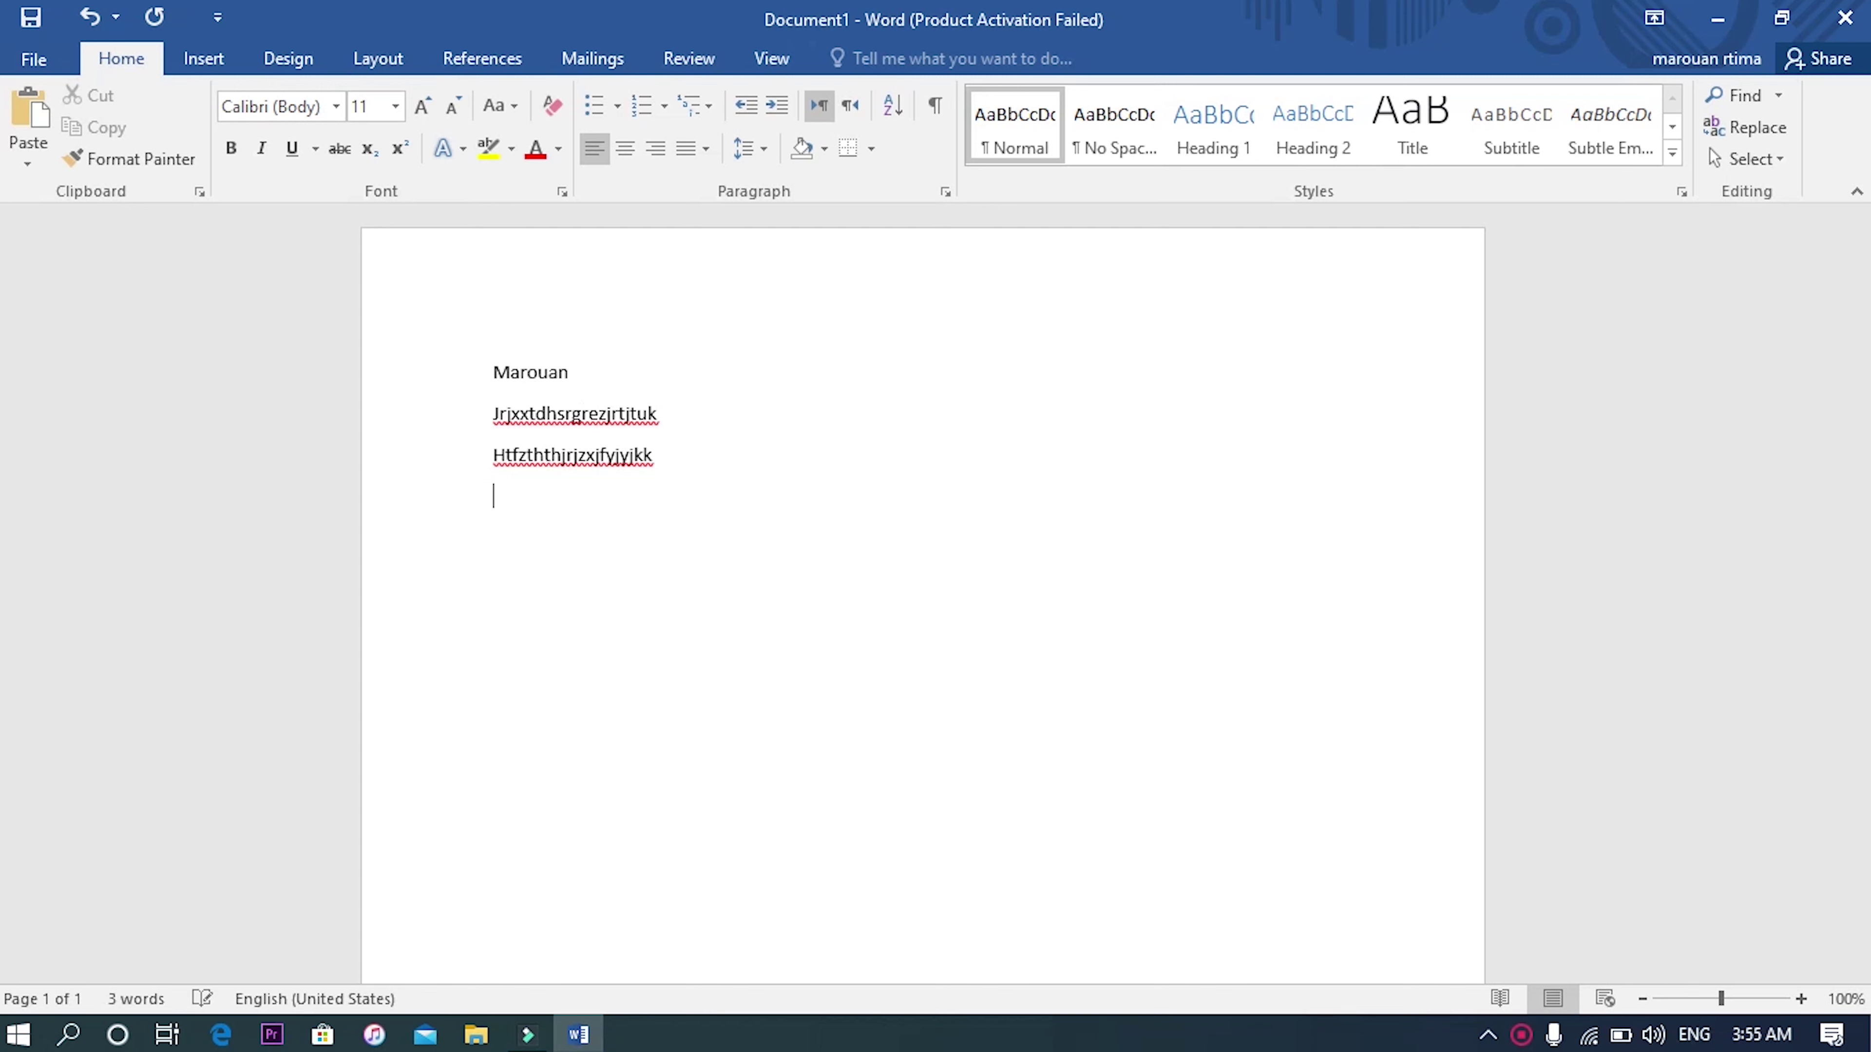
{"action": "type", "text": "bfsdggvgsgdhddh"}
{"action": "type", "text": "tfcfbcgnhvmhjdghseaasfssh"}
{"action": "key", "text": "Return"}
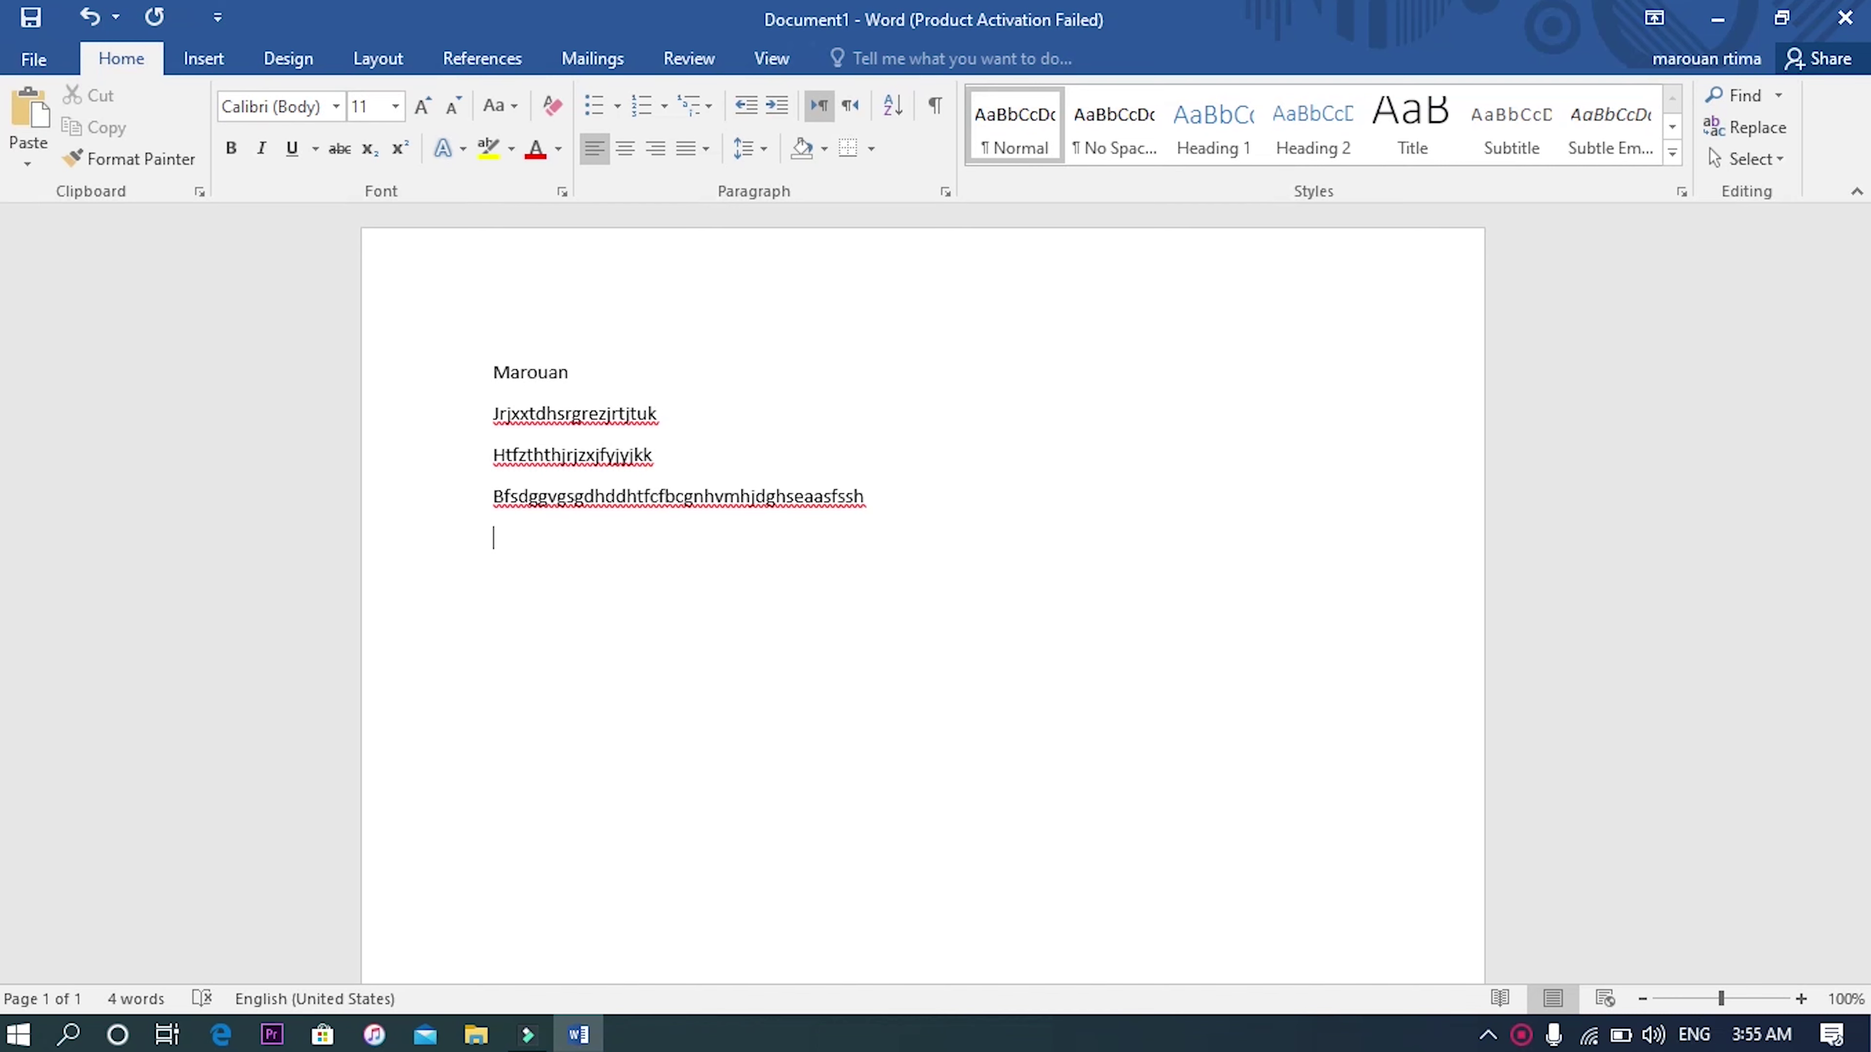
- Add the lines 'Hfhfhg', 'Ijkglugigu' and 'Hvkuhl', then several blank lines below
{"action": "type", "text": "fhfghjgfjfgb dvbbbcxxc"}
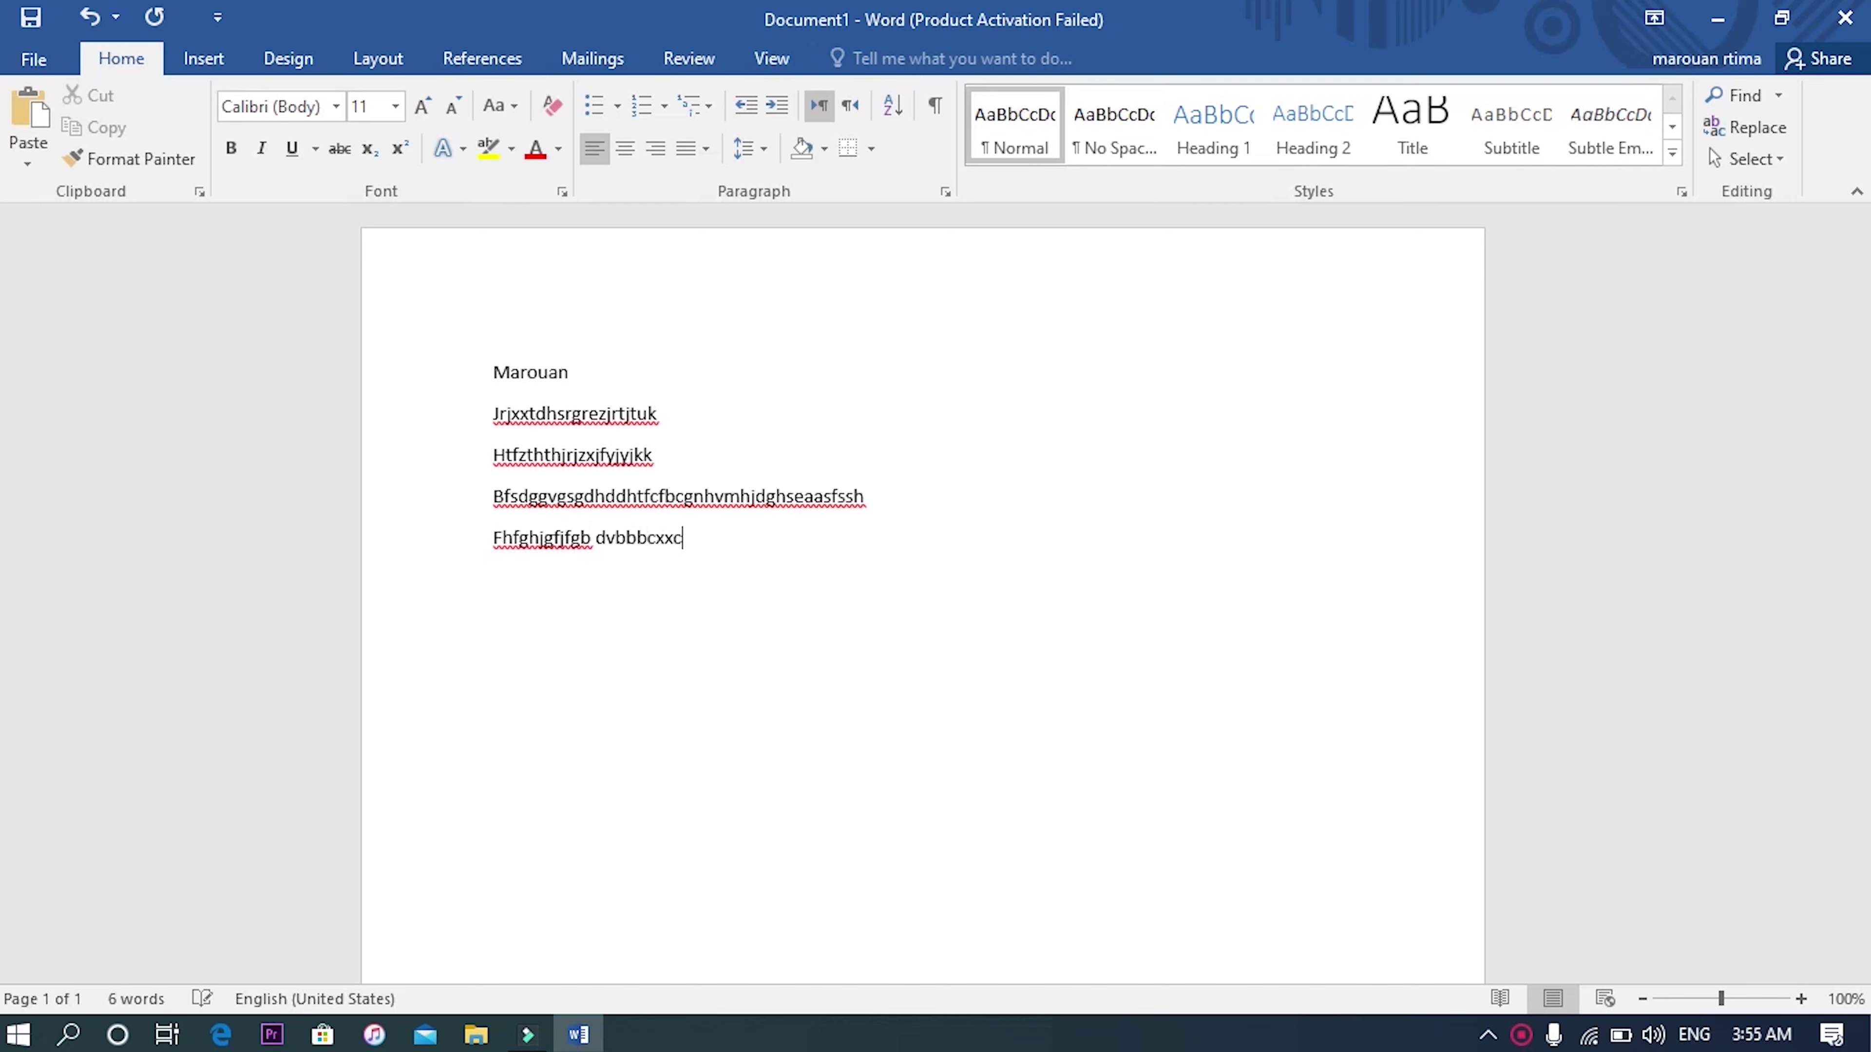
{"action": "type", "text": "fhftj"}
{"action": "type", "text": "jtygdxvv"}
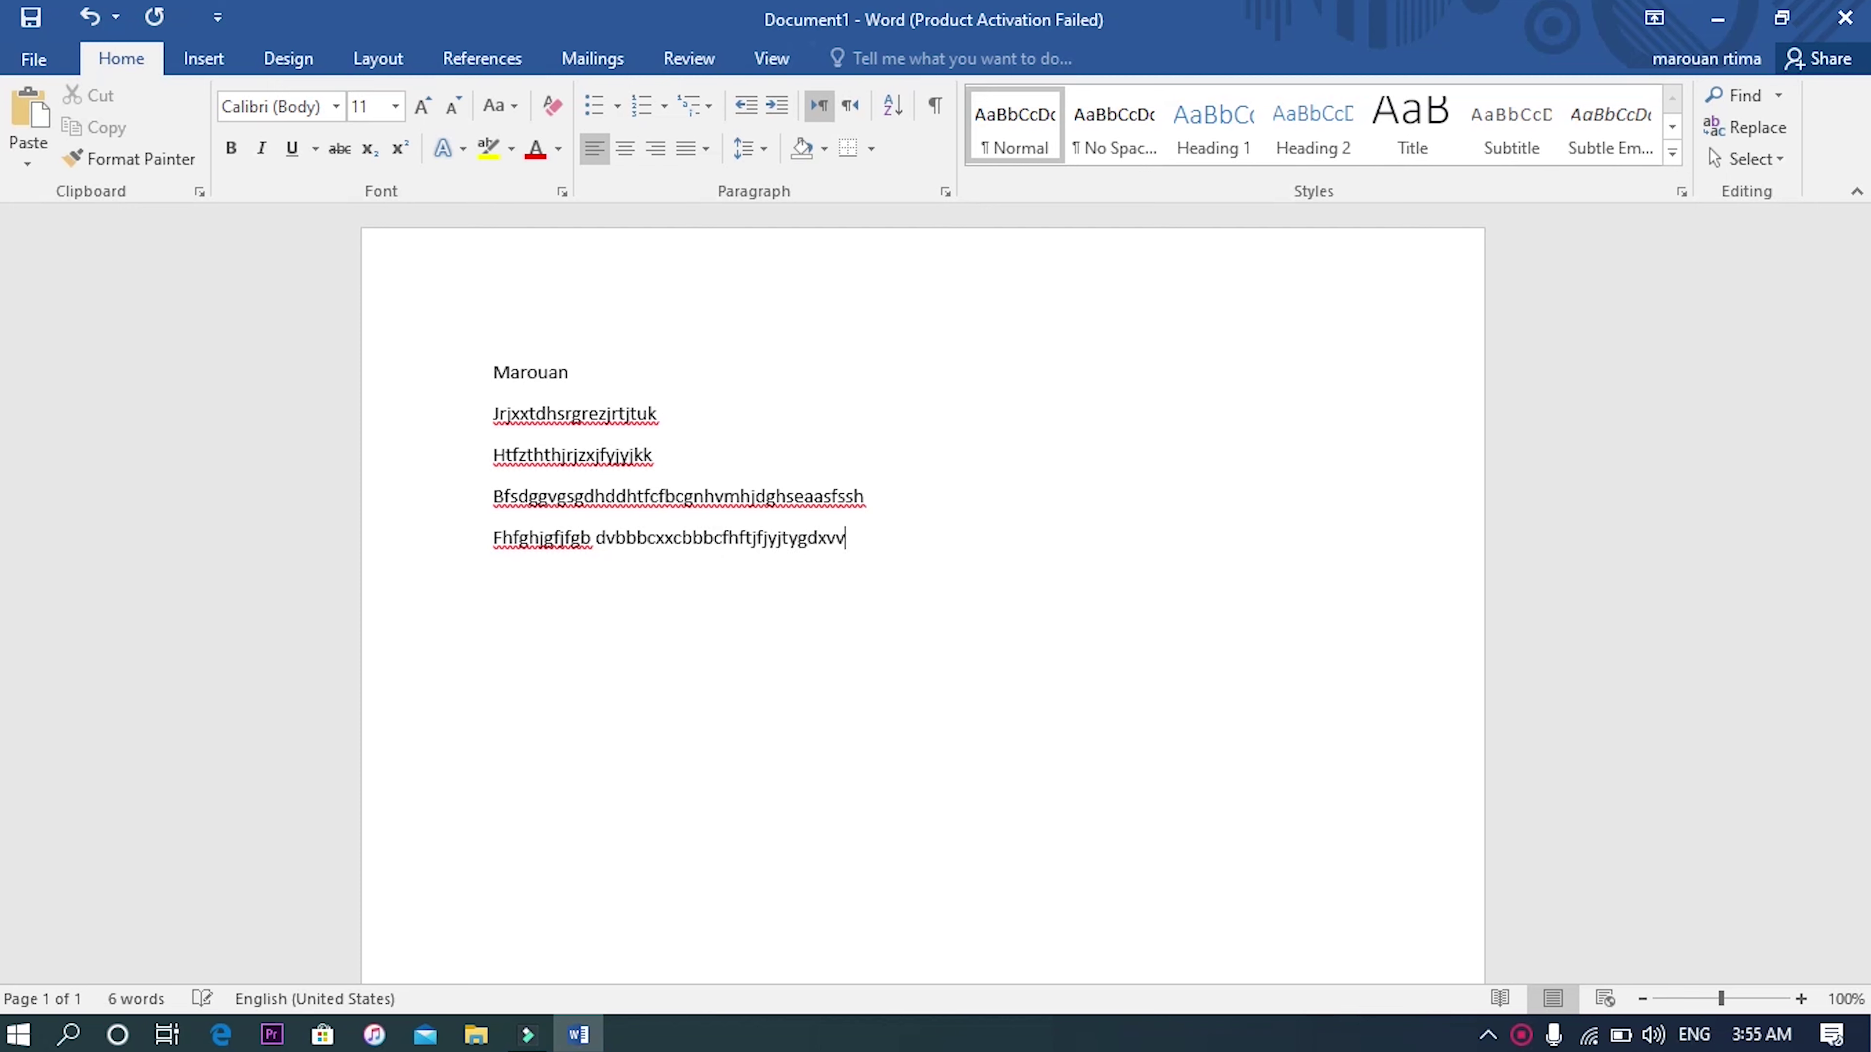
{"action": "key", "text": "Return"}
{"action": "type", "text": "Hfhfhg"}
{"action": "key", "text": "Return"}
{"action": "type", "text": "Ijkglugigu"}
{"action": "key", "text": "Return"}
{"action": "type", "text": "Hvkuhl"}
{"action": "key", "text": "Return"}
{"action": "key", "text": "Return"}
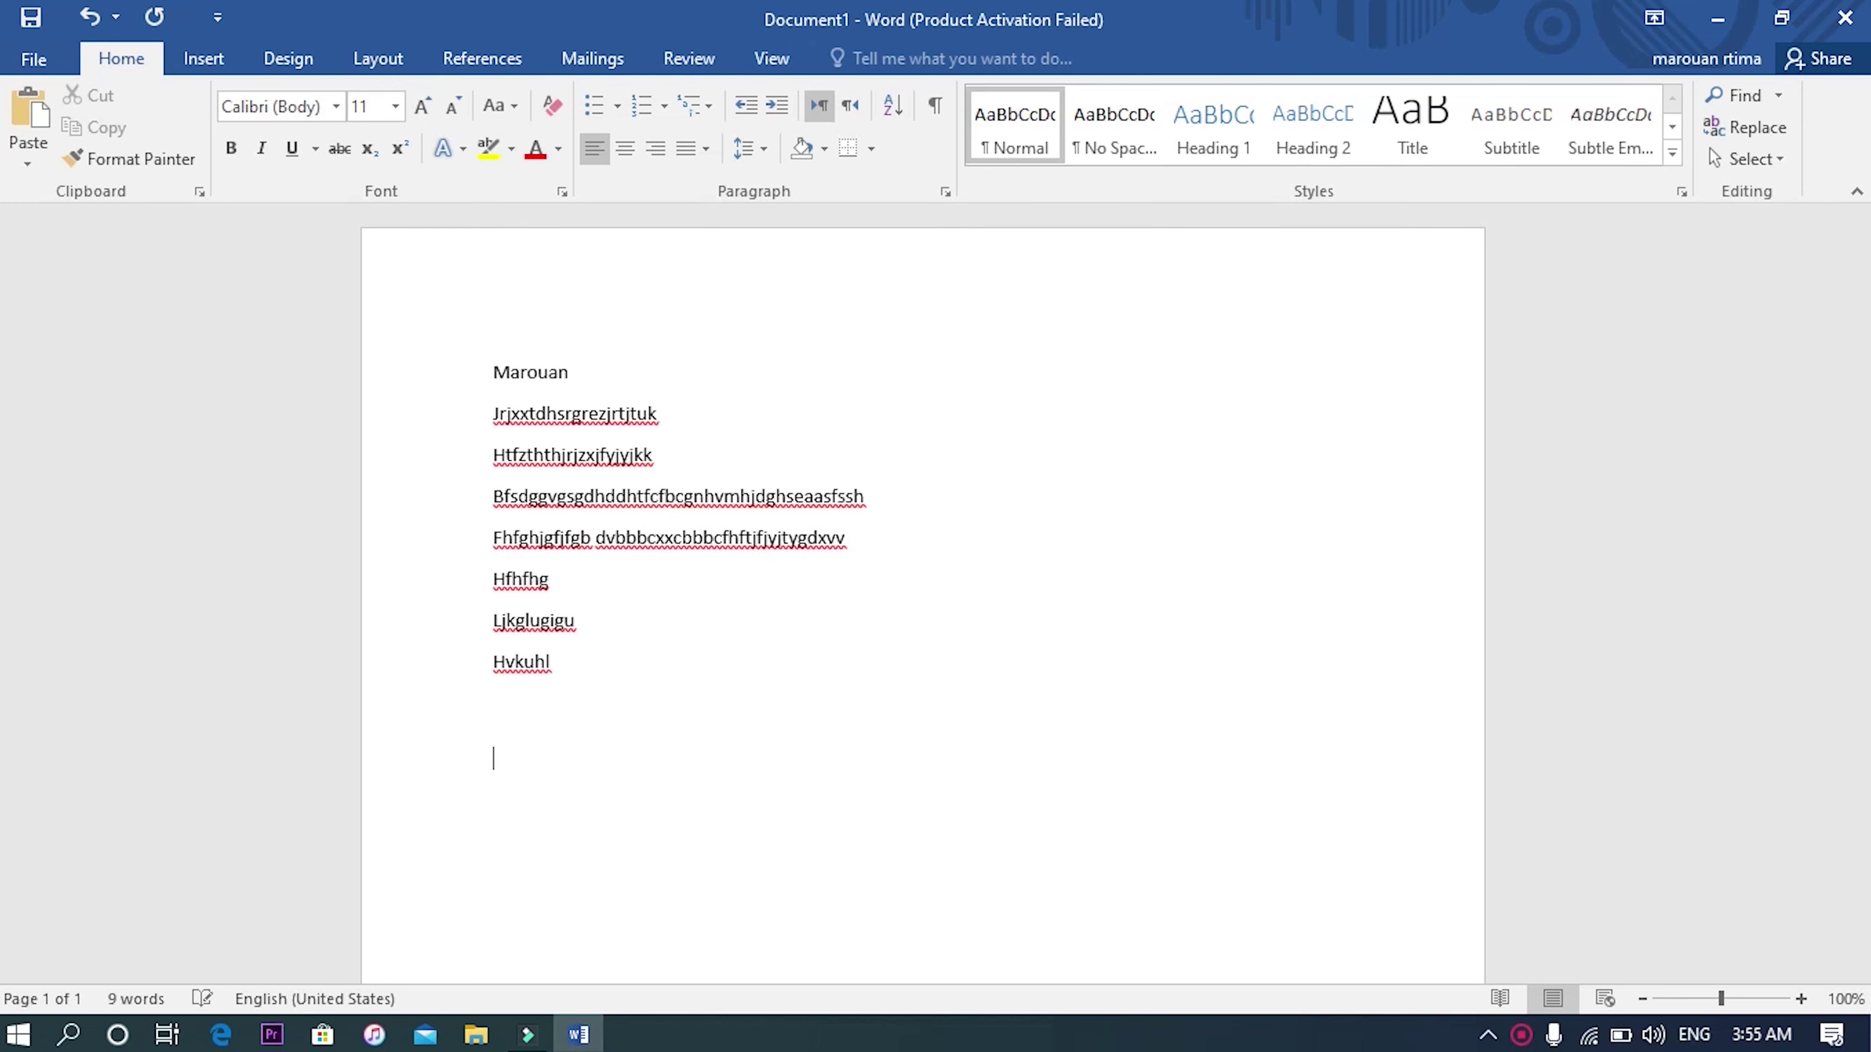
{"action": "key", "text": "Return"}
{"action": "key", "text": "Return"}
{"action": "key", "text": "Return"}
{"action": "key", "text": "Return"}
{"action": "key", "text": "Return"}
{"action": "key", "text": "Return"}
{"action": "key", "text": "Return"}
{"action": "key", "text": "Return"}
{"action": "key", "text": "Return"}
{"action": "key", "text": "Return"}
{"action": "key", "text": "Return"}
{"action": "key", "text": "Return"}
{"action": "key", "text": "Return"}
{"action": "key", "text": "Return"}
{"action": "key", "text": "Return"}
{"action": "key", "text": "Return"}
{"action": "key", "text": "Return"}
{"action": "key", "text": "Return"}
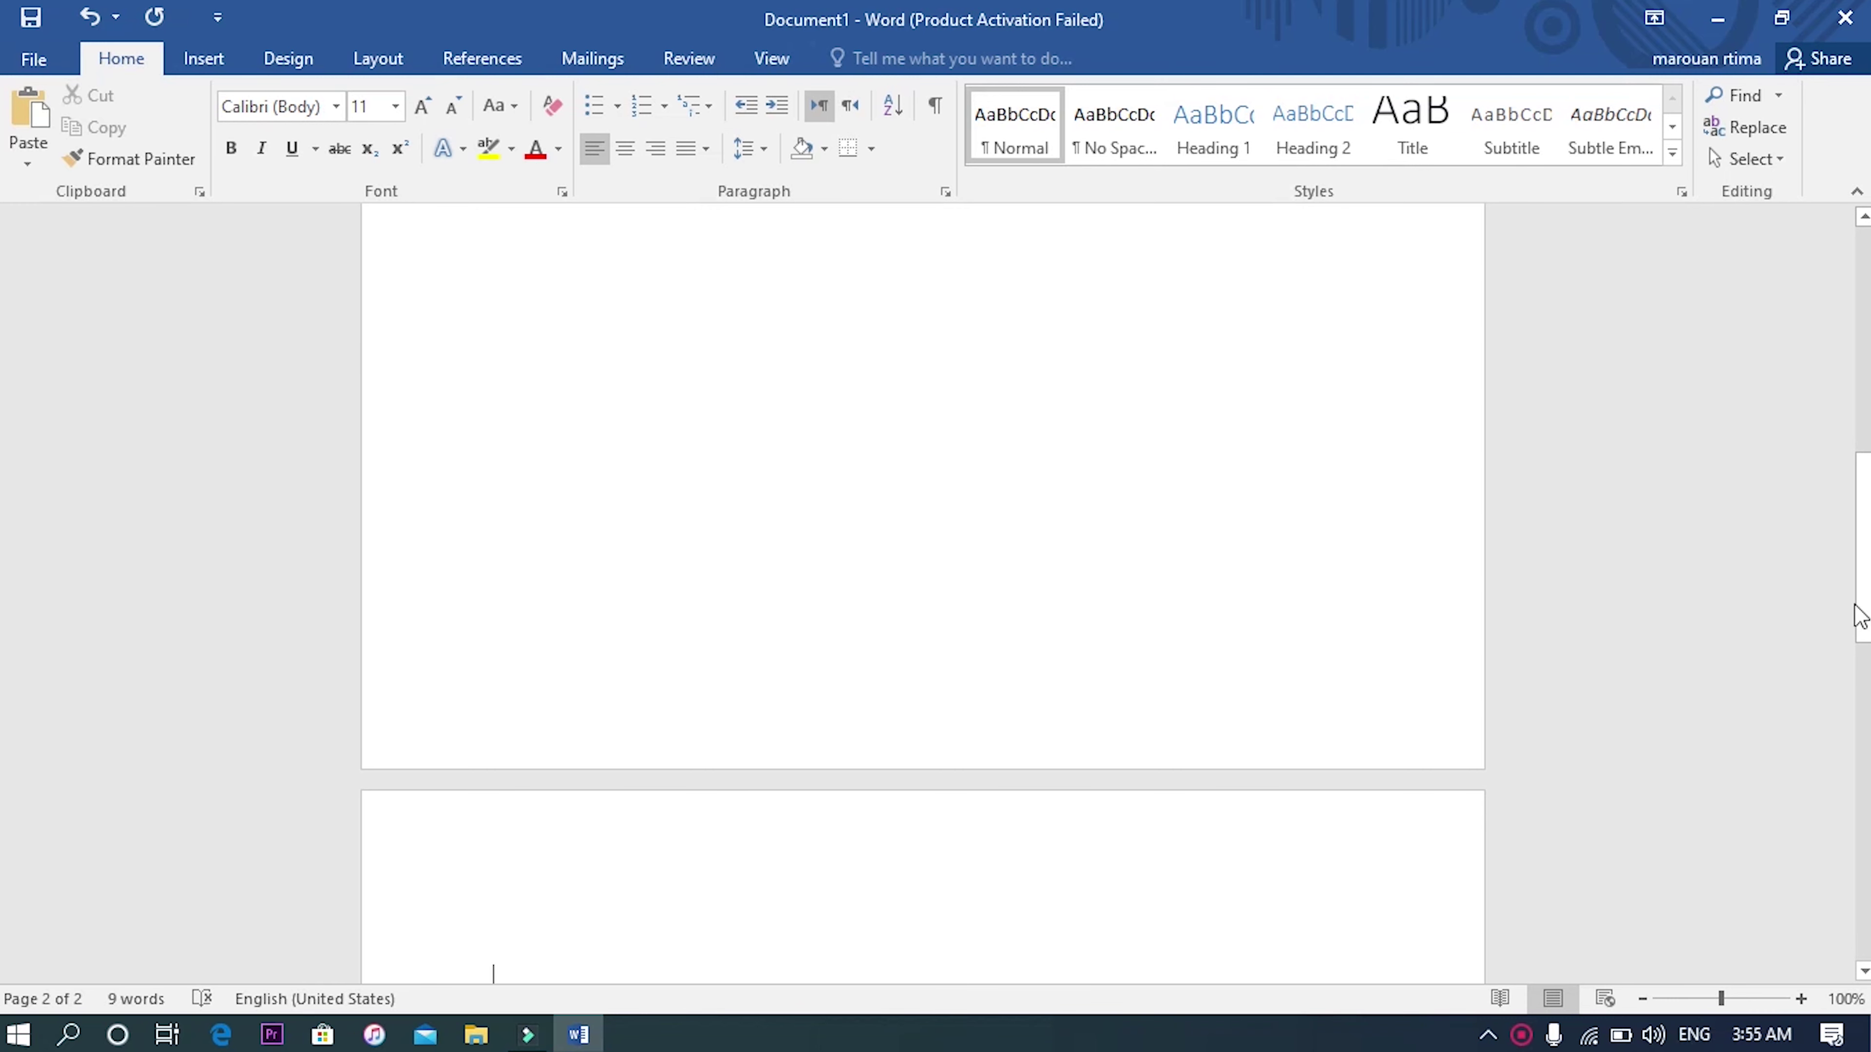
- Delete the extra blank lines so the empty second page disappears
{"action": "left_click_drag", "start_coordinate": [1863, 615], "coordinate": [1863, 692]}
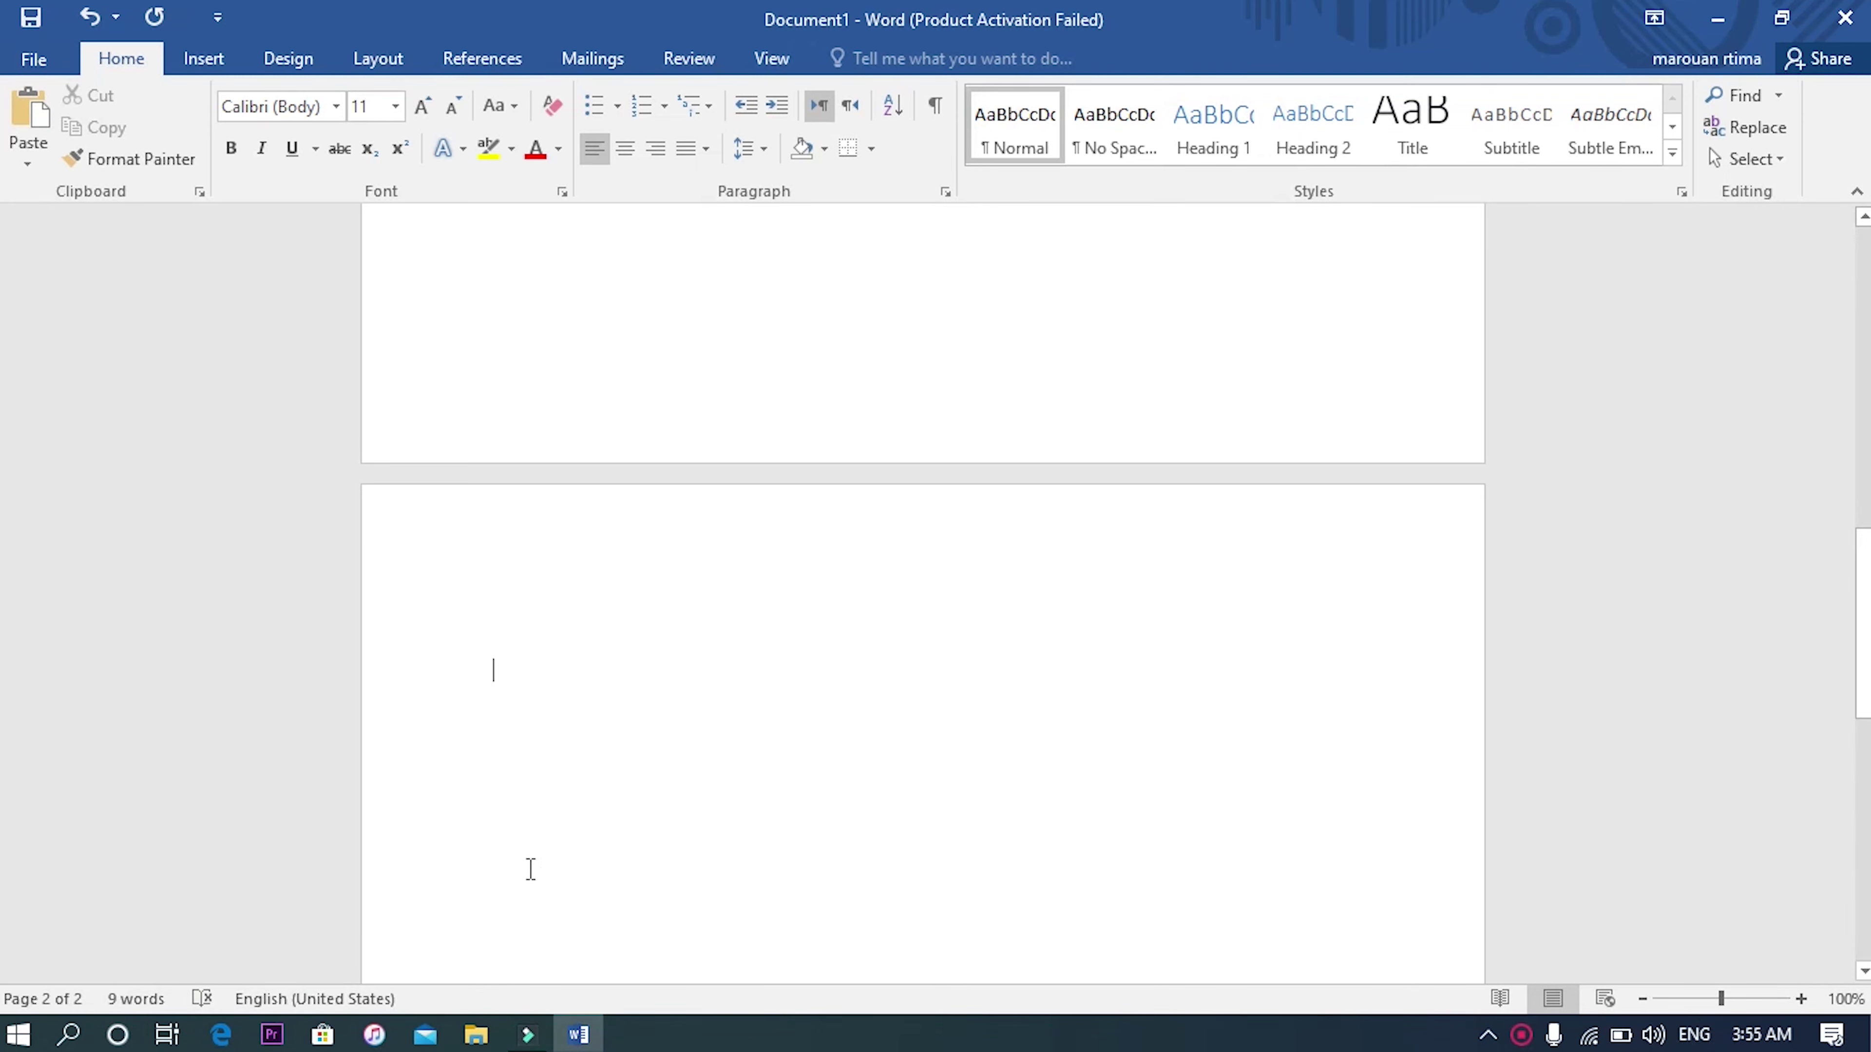
{"action": "left_click", "coordinate": [801, 429]}
{"action": "left_click", "coordinate": [1077, 641]}
{"action": "key", "text": "BackSpace"}
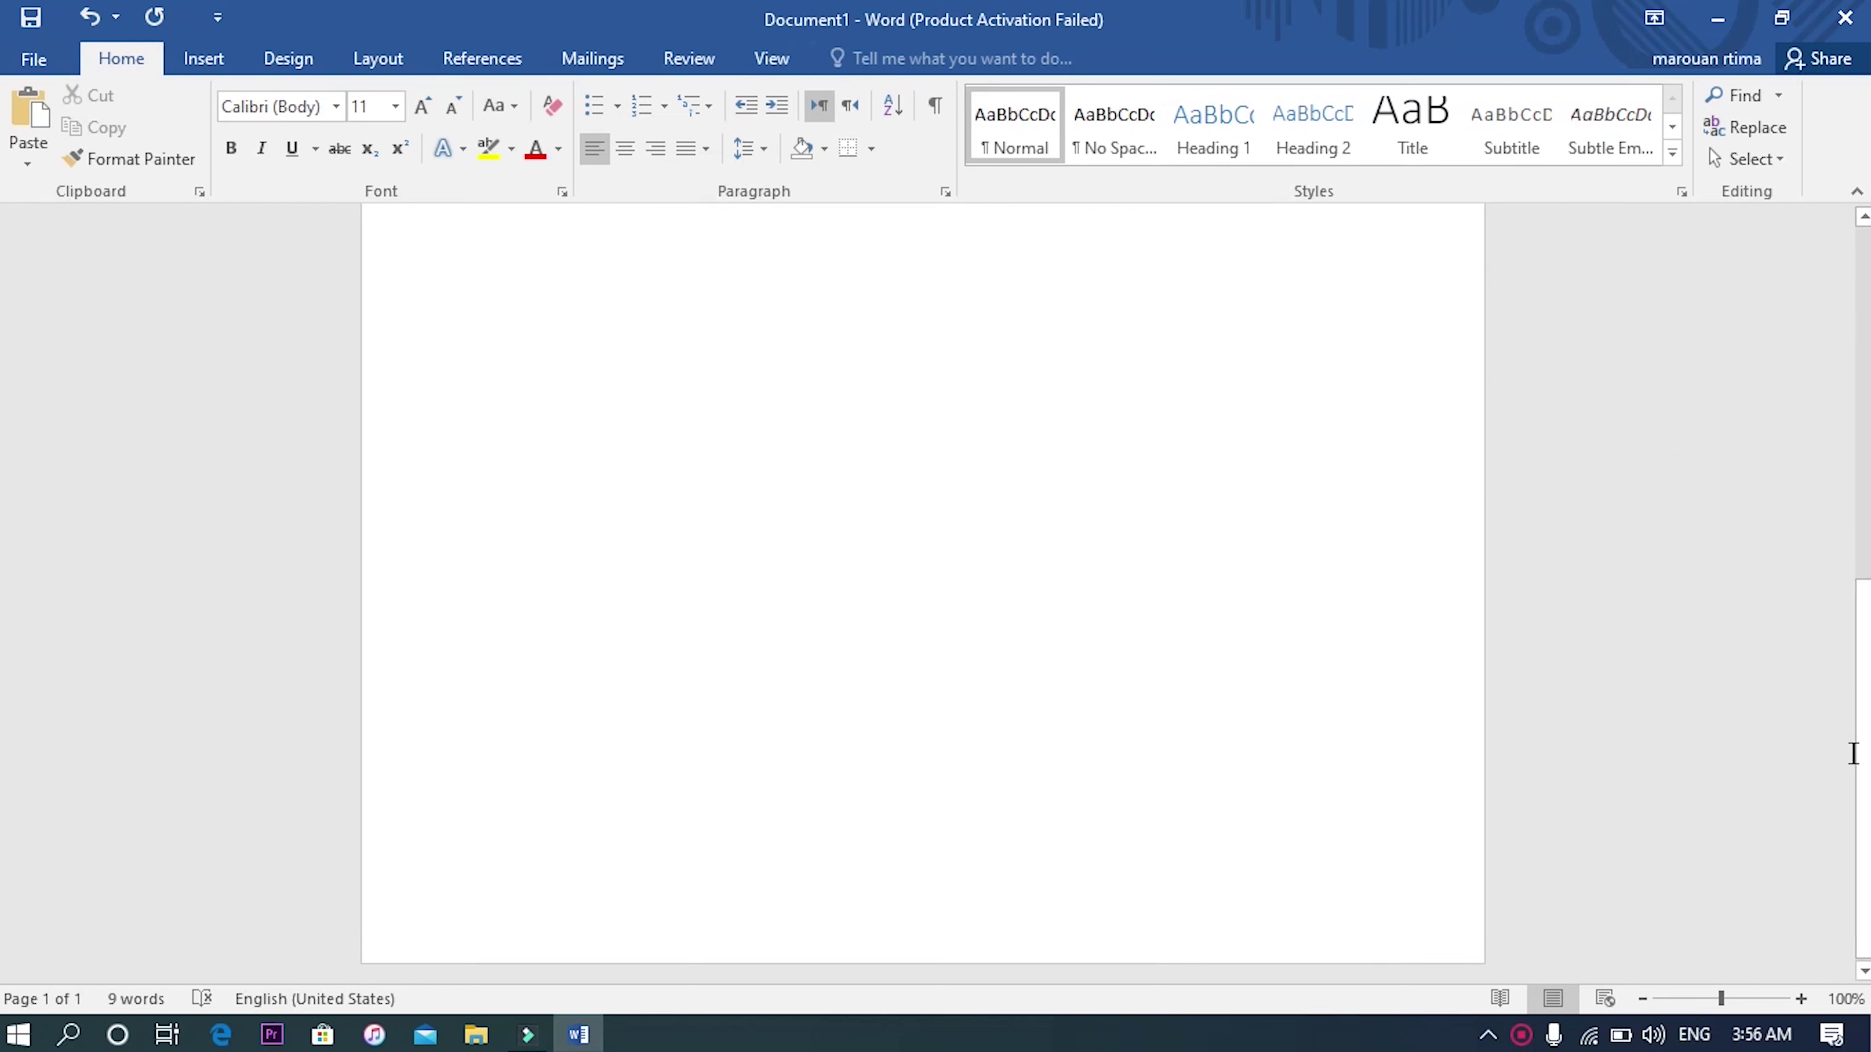
{"action": "left_click_drag", "start_coordinate": [1868, 770], "coordinate": [1812, 479]}
{"action": "left_click", "coordinate": [836, 538]}
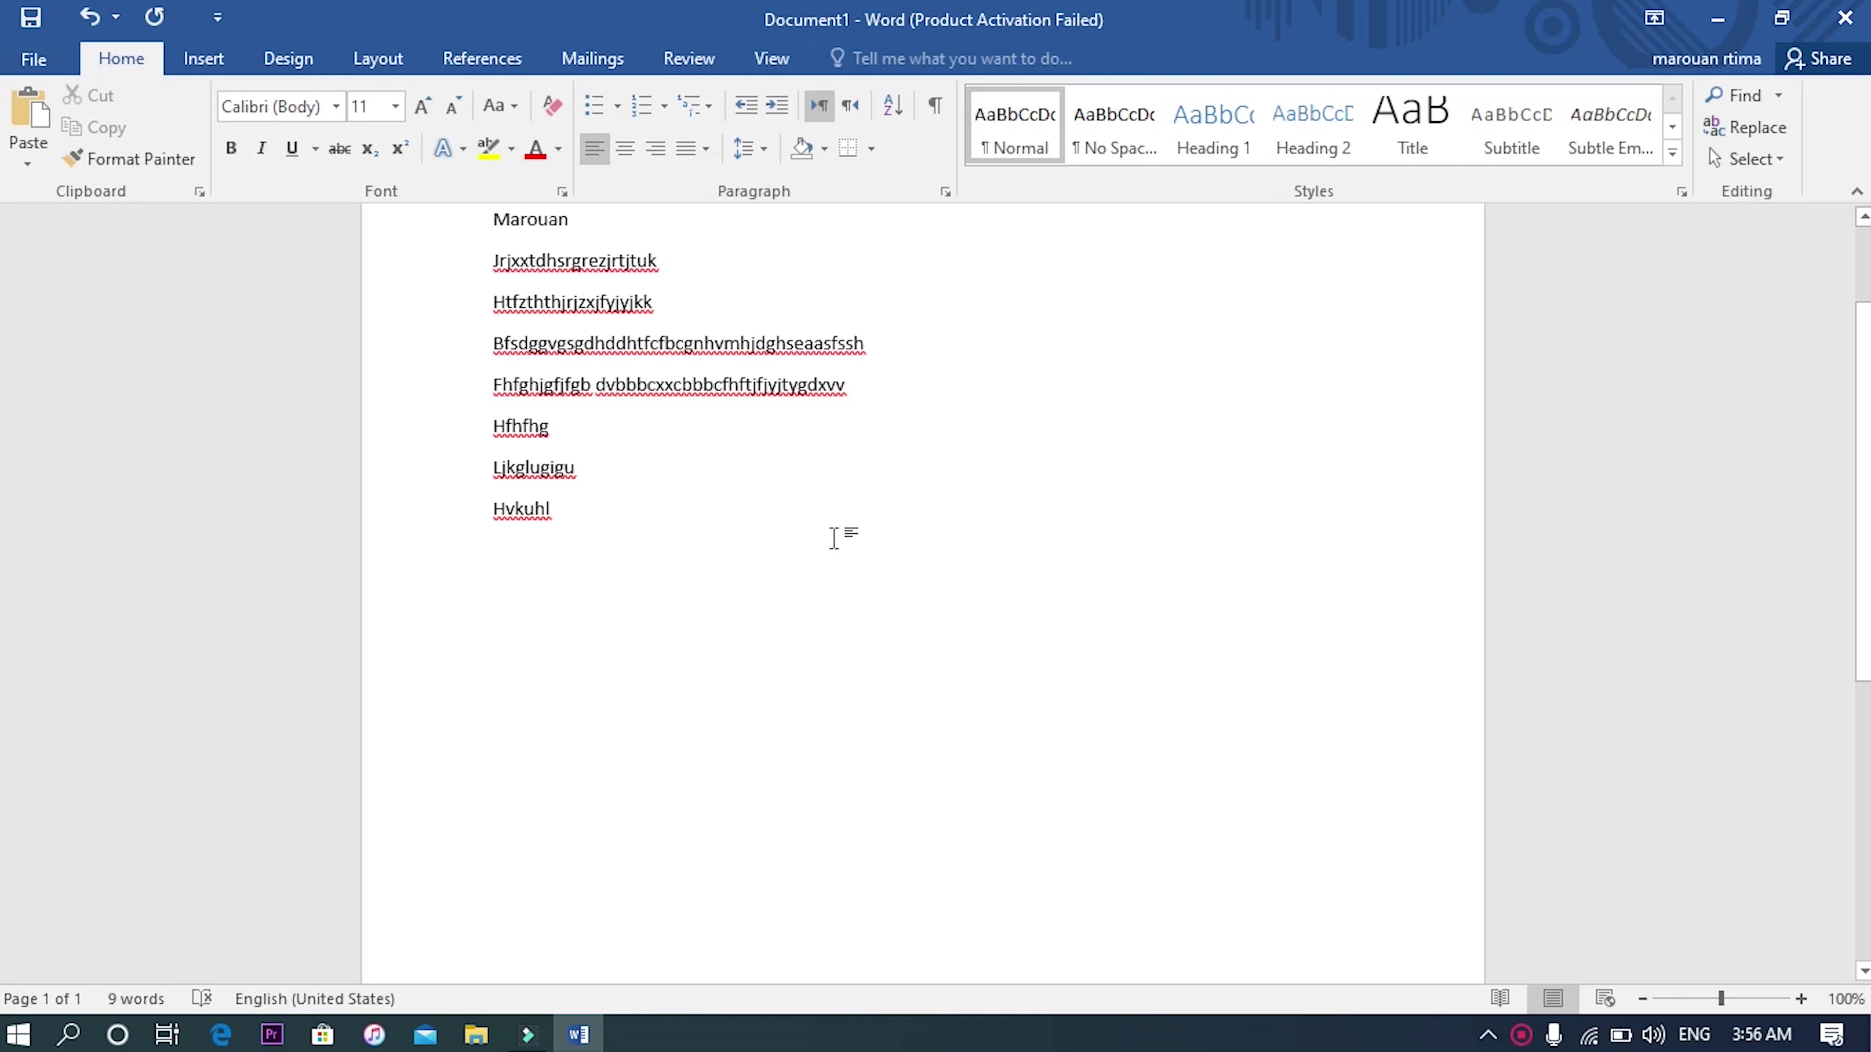
{"action": "key", "text": "ctrl+a"}
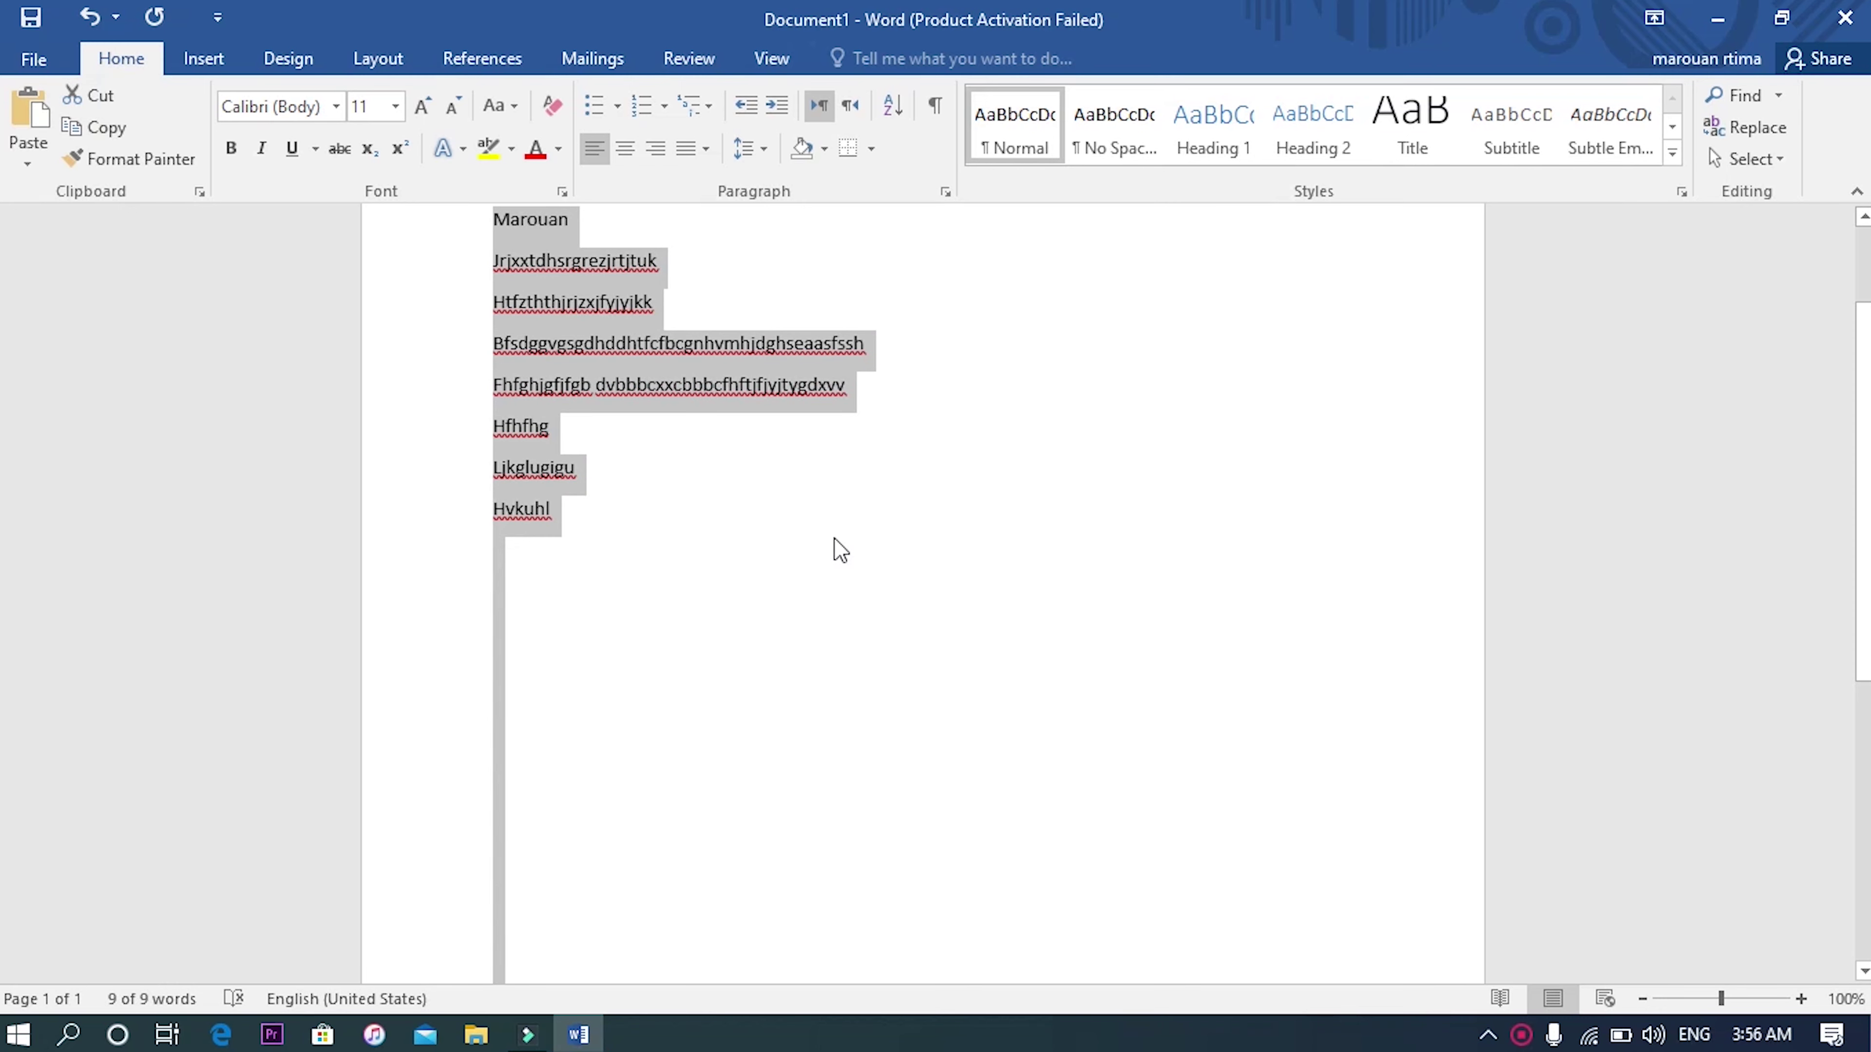
{"action": "key", "text": "Delete"}
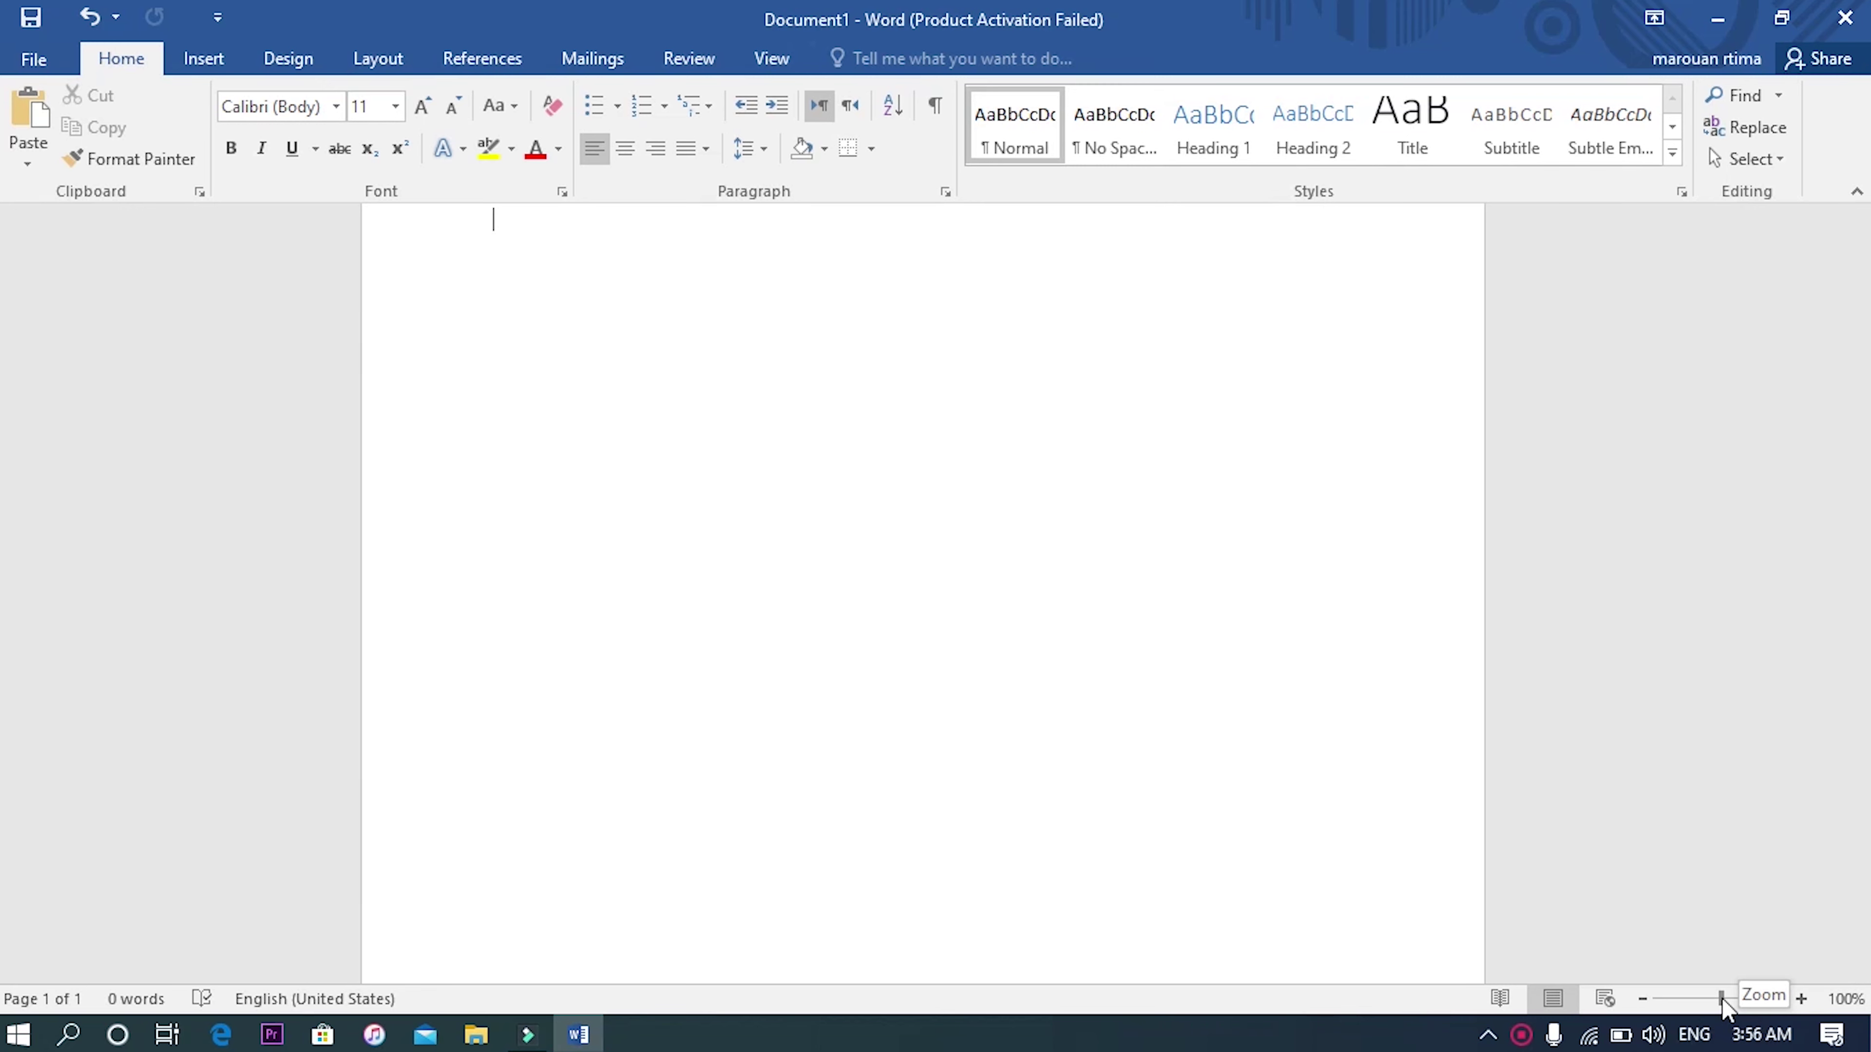
{"action": "left_click_drag", "start_coordinate": [1720, 999], "coordinate": [1665, 1004]}
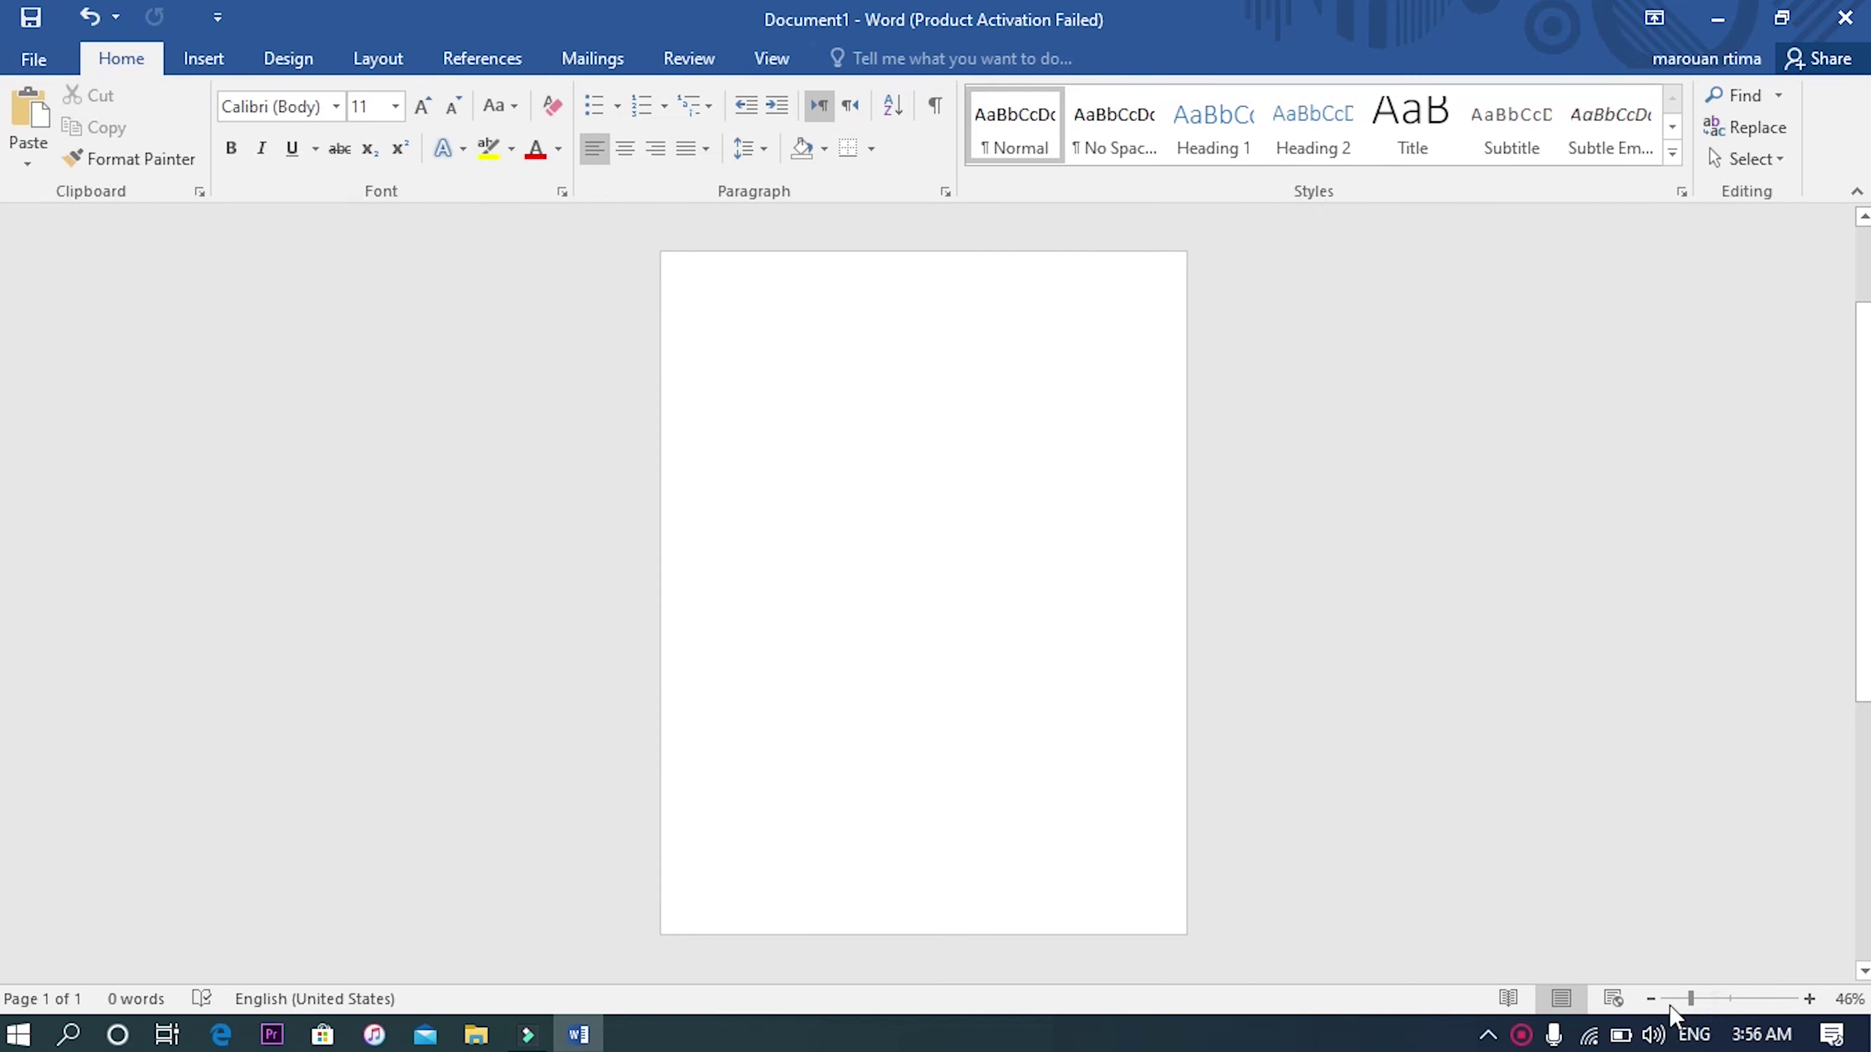
{"action": "left_click", "coordinate": [1713, 1005]}
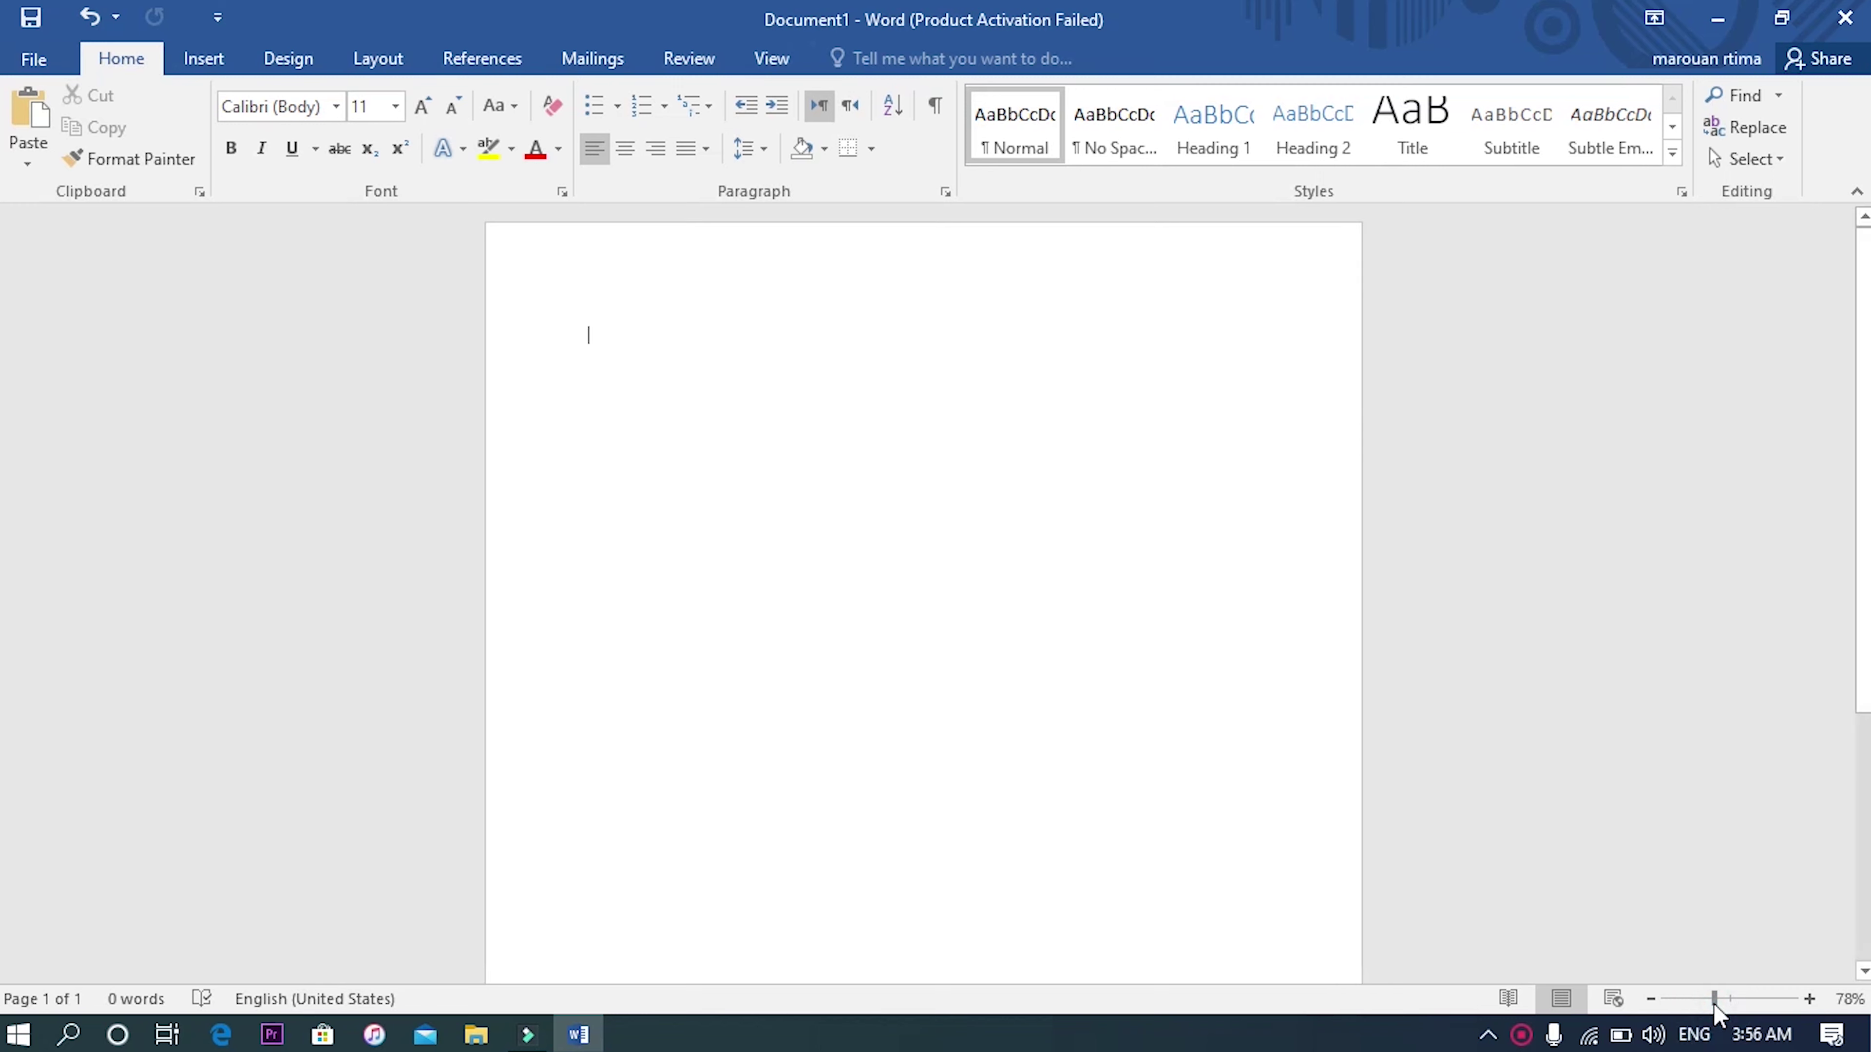
{"action": "left_click", "coordinate": [1808, 999]}
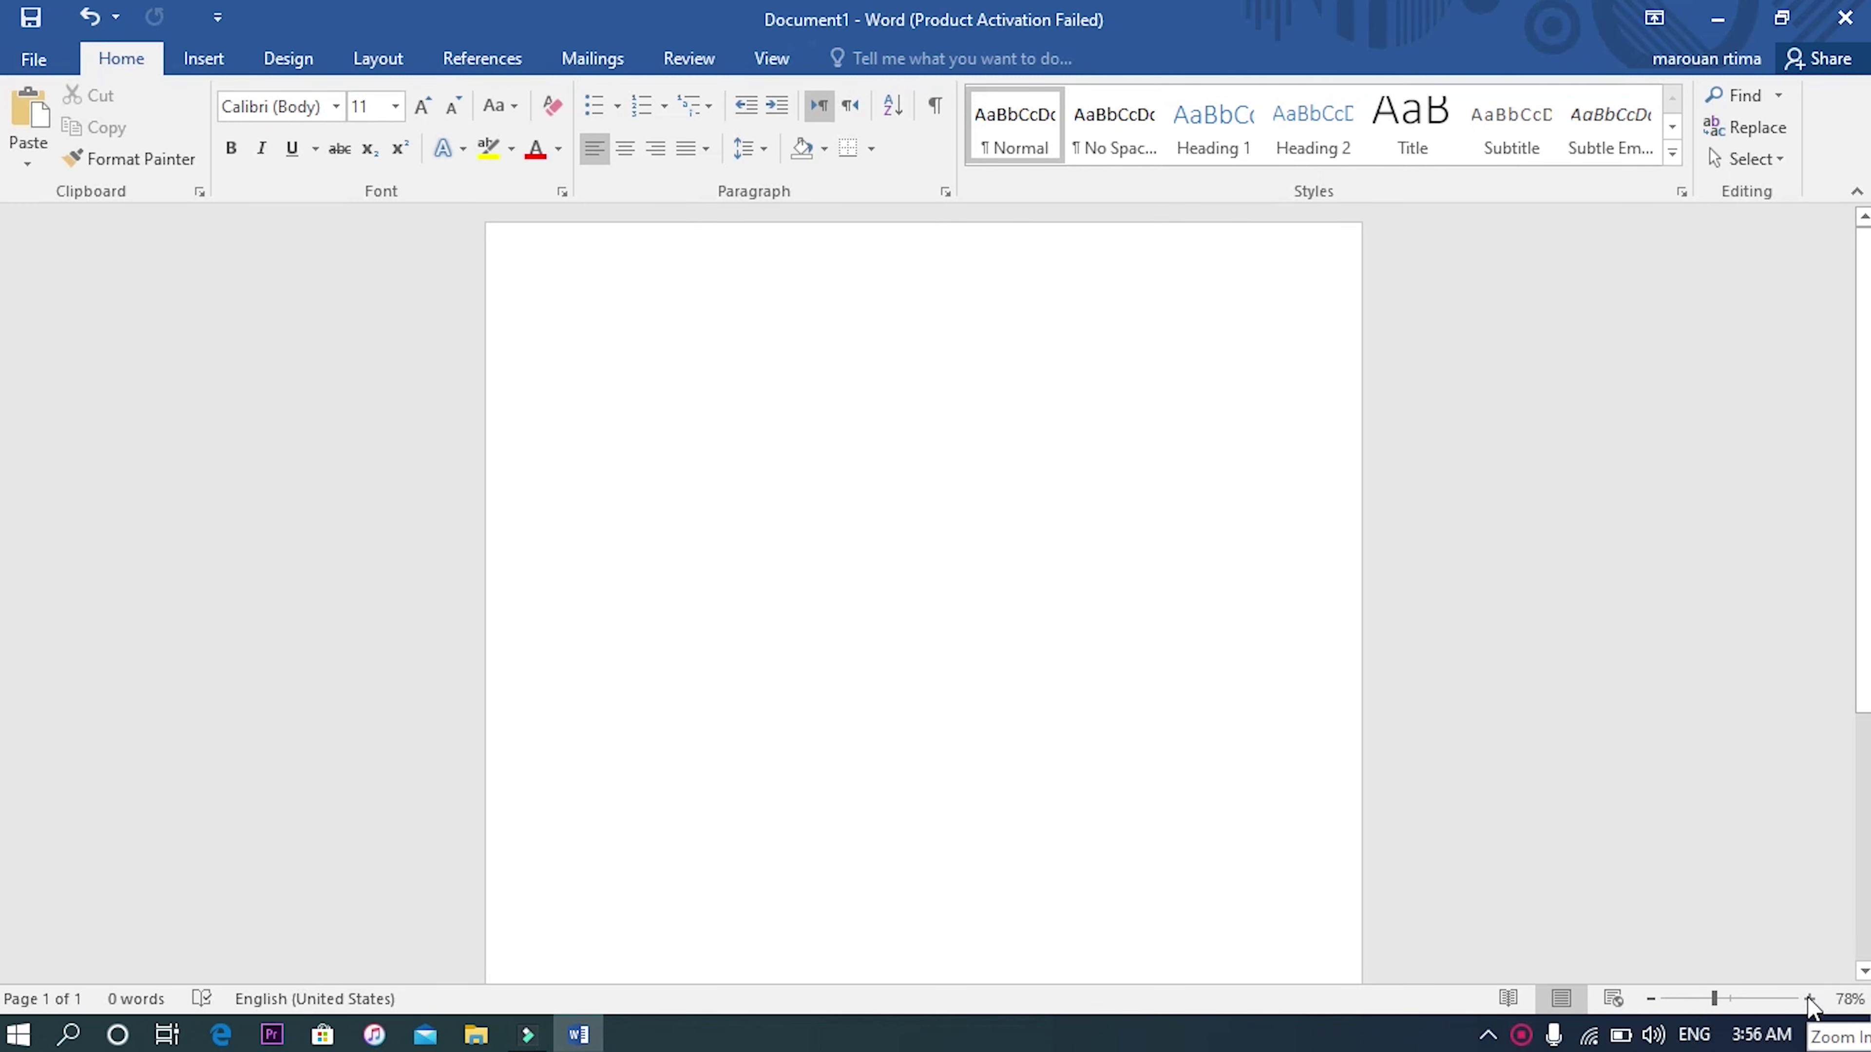
{"action": "left_click", "coordinate": [1807, 1000]}
{"action": "left_click", "coordinate": [1808, 999]}
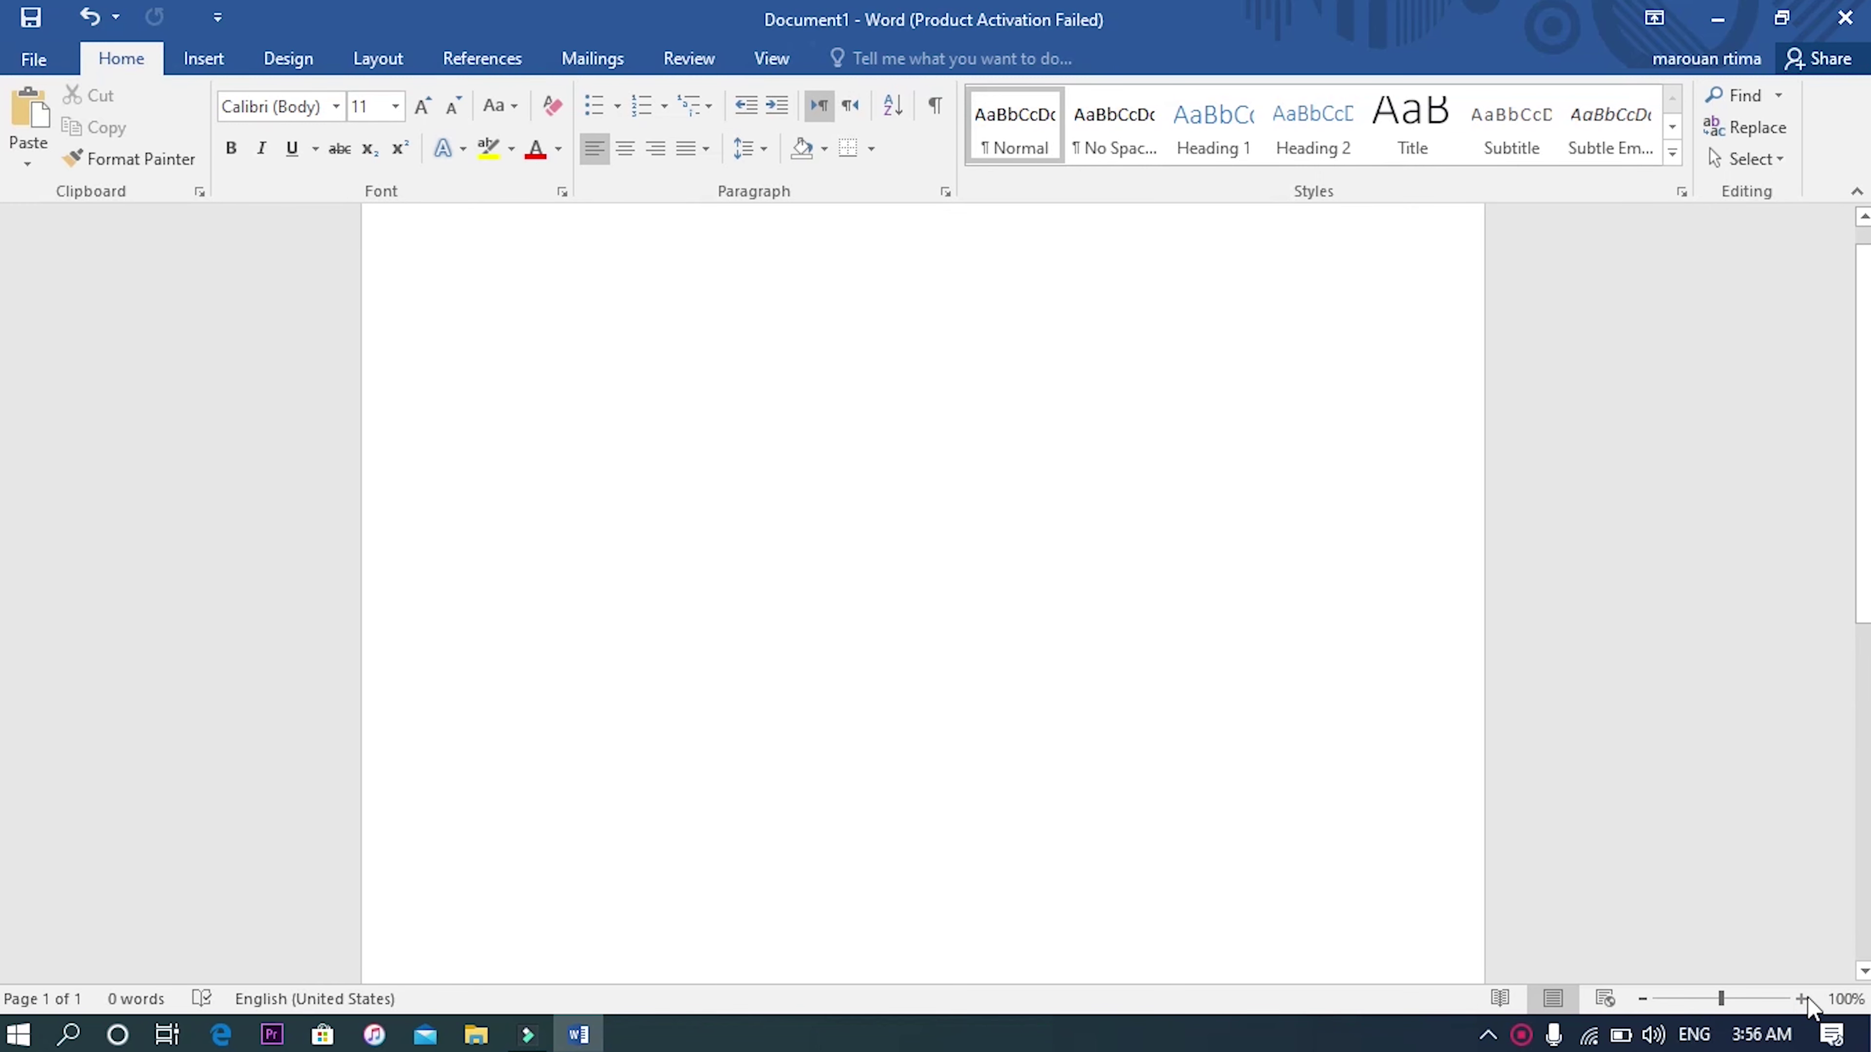
{"action": "left_click", "coordinate": [1799, 999]}
{"action": "left_click", "coordinate": [1799, 1000]}
{"action": "left_click", "coordinate": [1799, 999]}
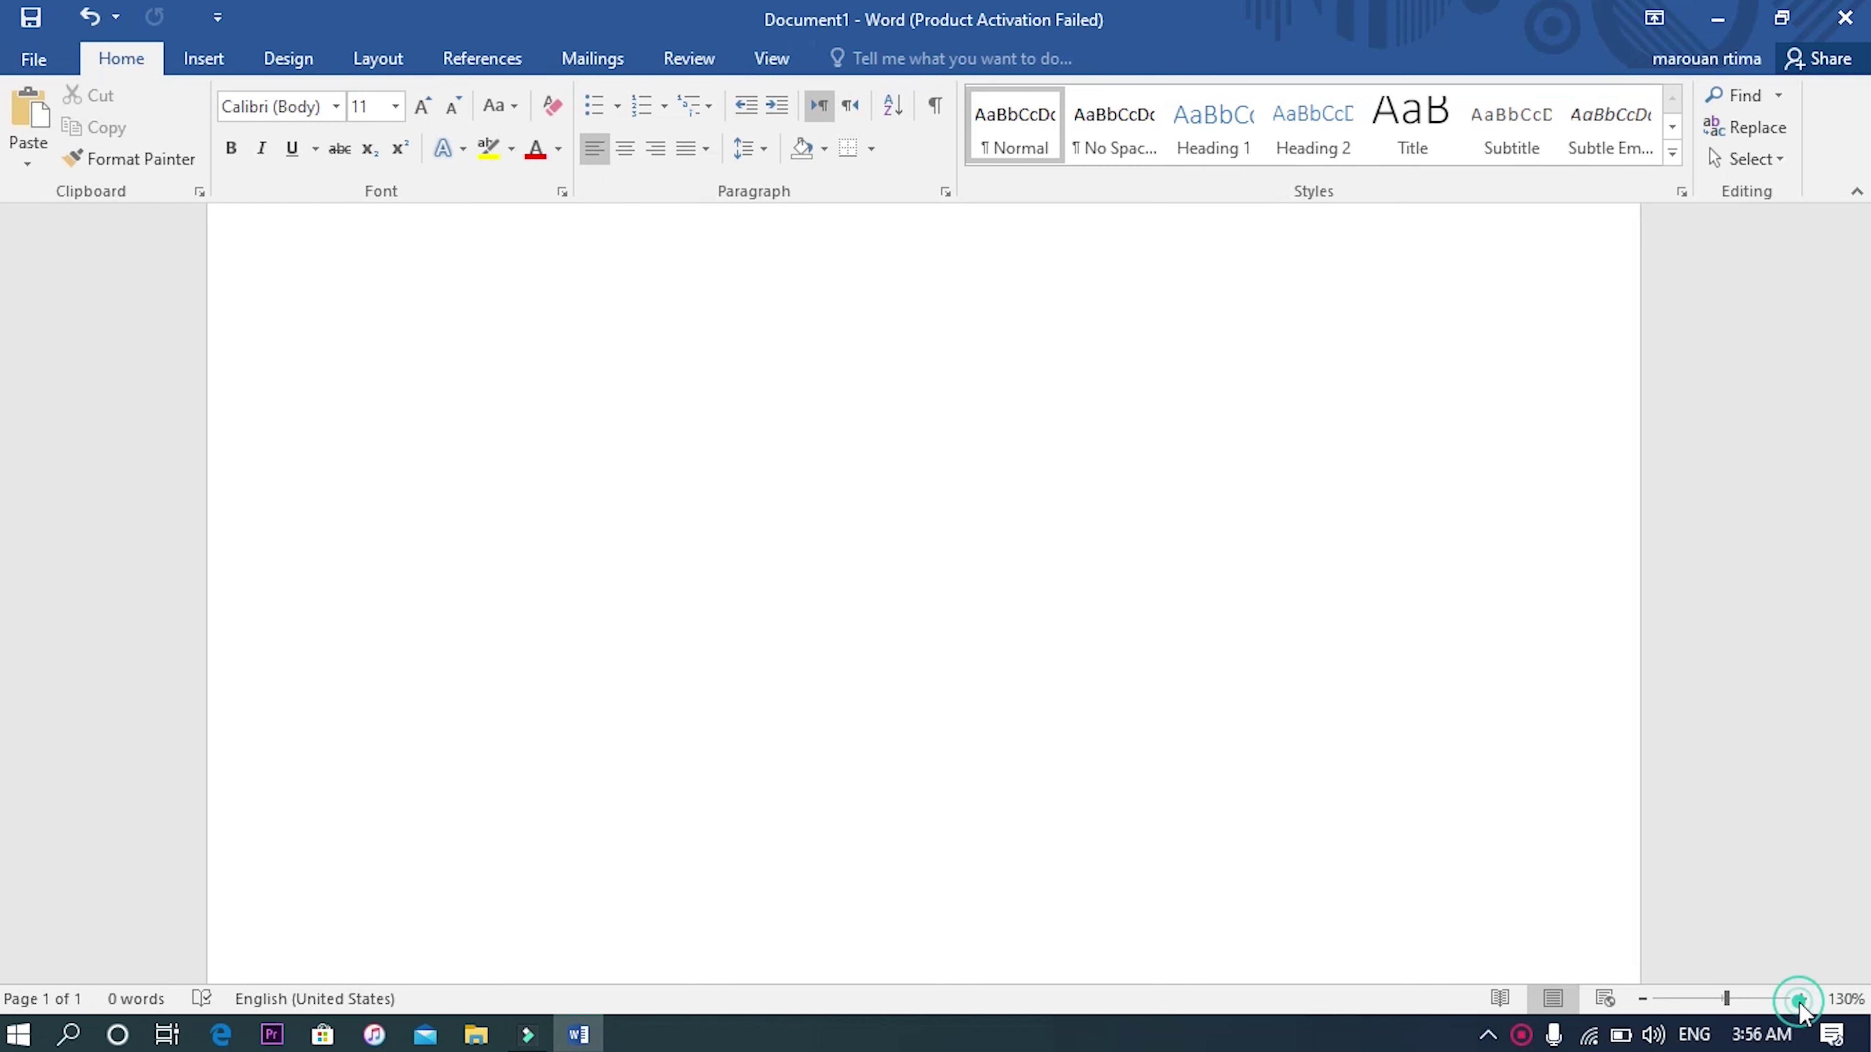
{"action": "left_click", "coordinate": [1799, 999]}
{"action": "left_click", "coordinate": [1799, 999]}
{"action": "left_click", "coordinate": [1799, 999]}
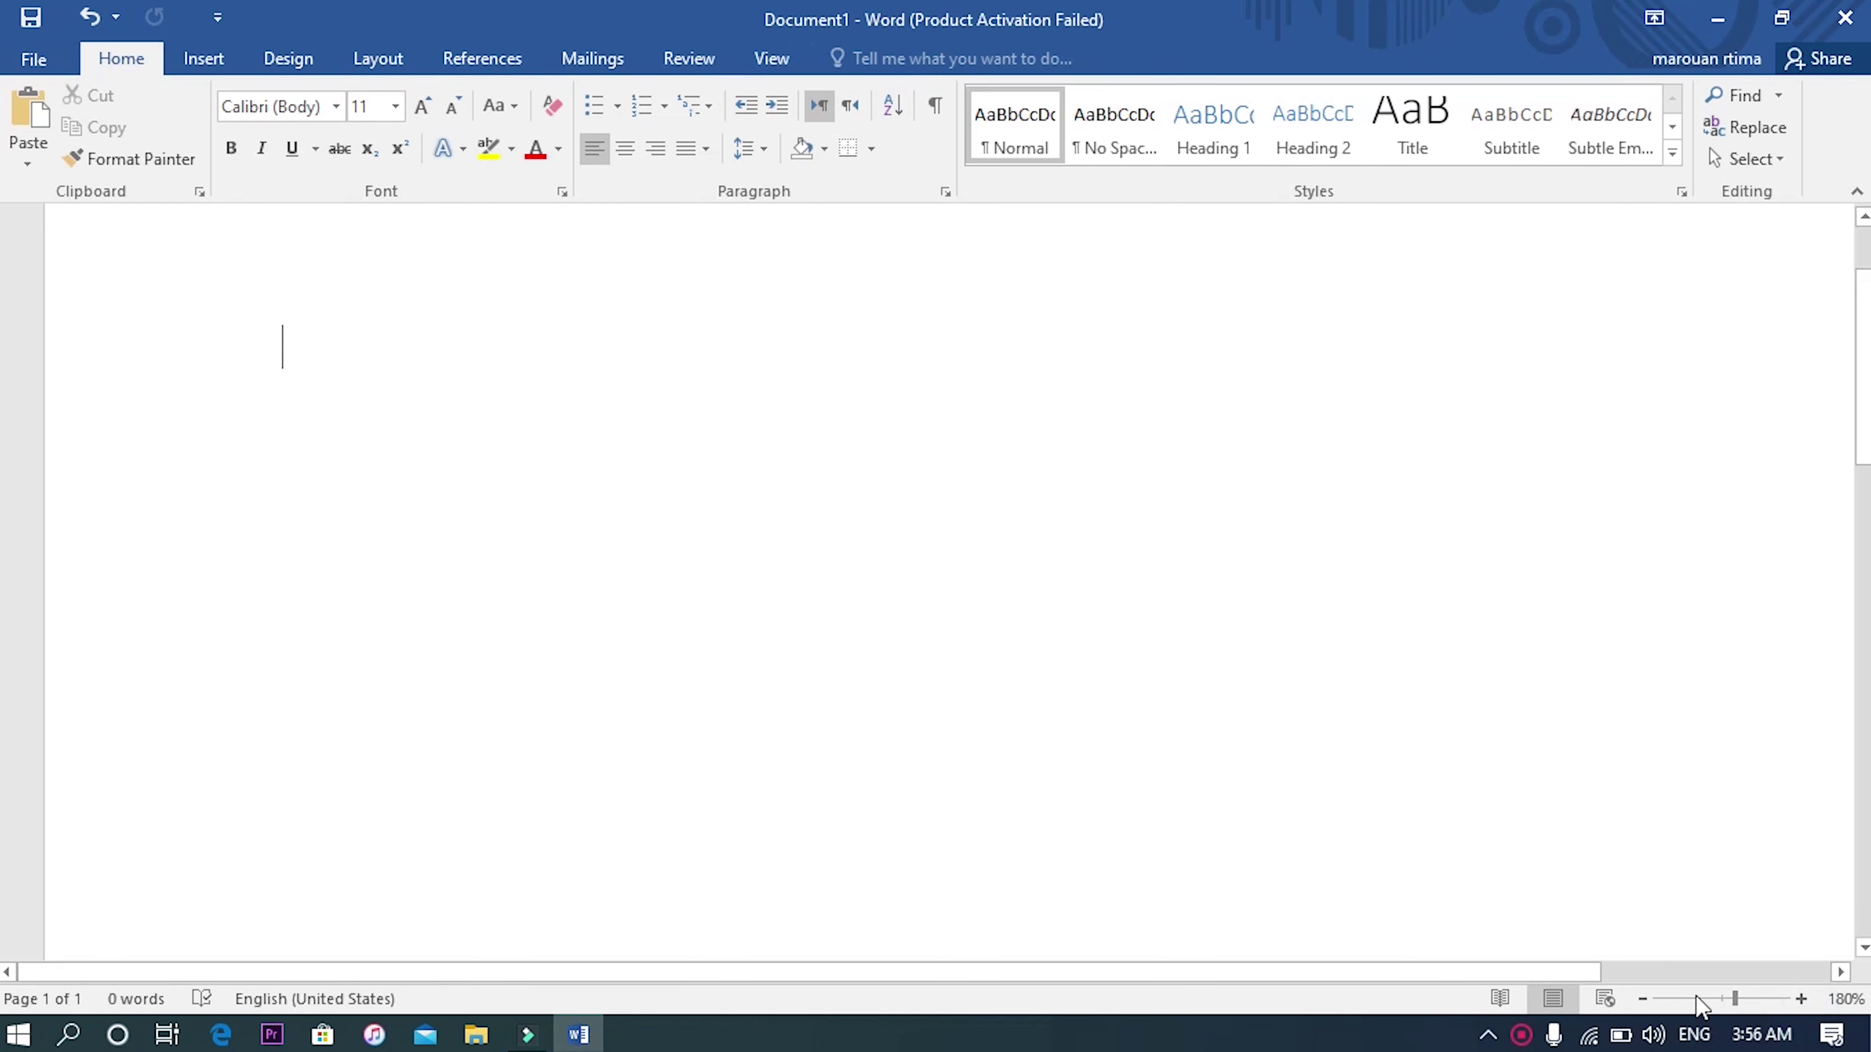
{"action": "left_click", "coordinate": [1643, 1000]}
{"action": "left_click", "coordinate": [1643, 1000]}
{"action": "left_click", "coordinate": [1644, 999]}
{"action": "left_click", "coordinate": [1643, 999]}
{"action": "left_click", "coordinate": [1643, 999]}
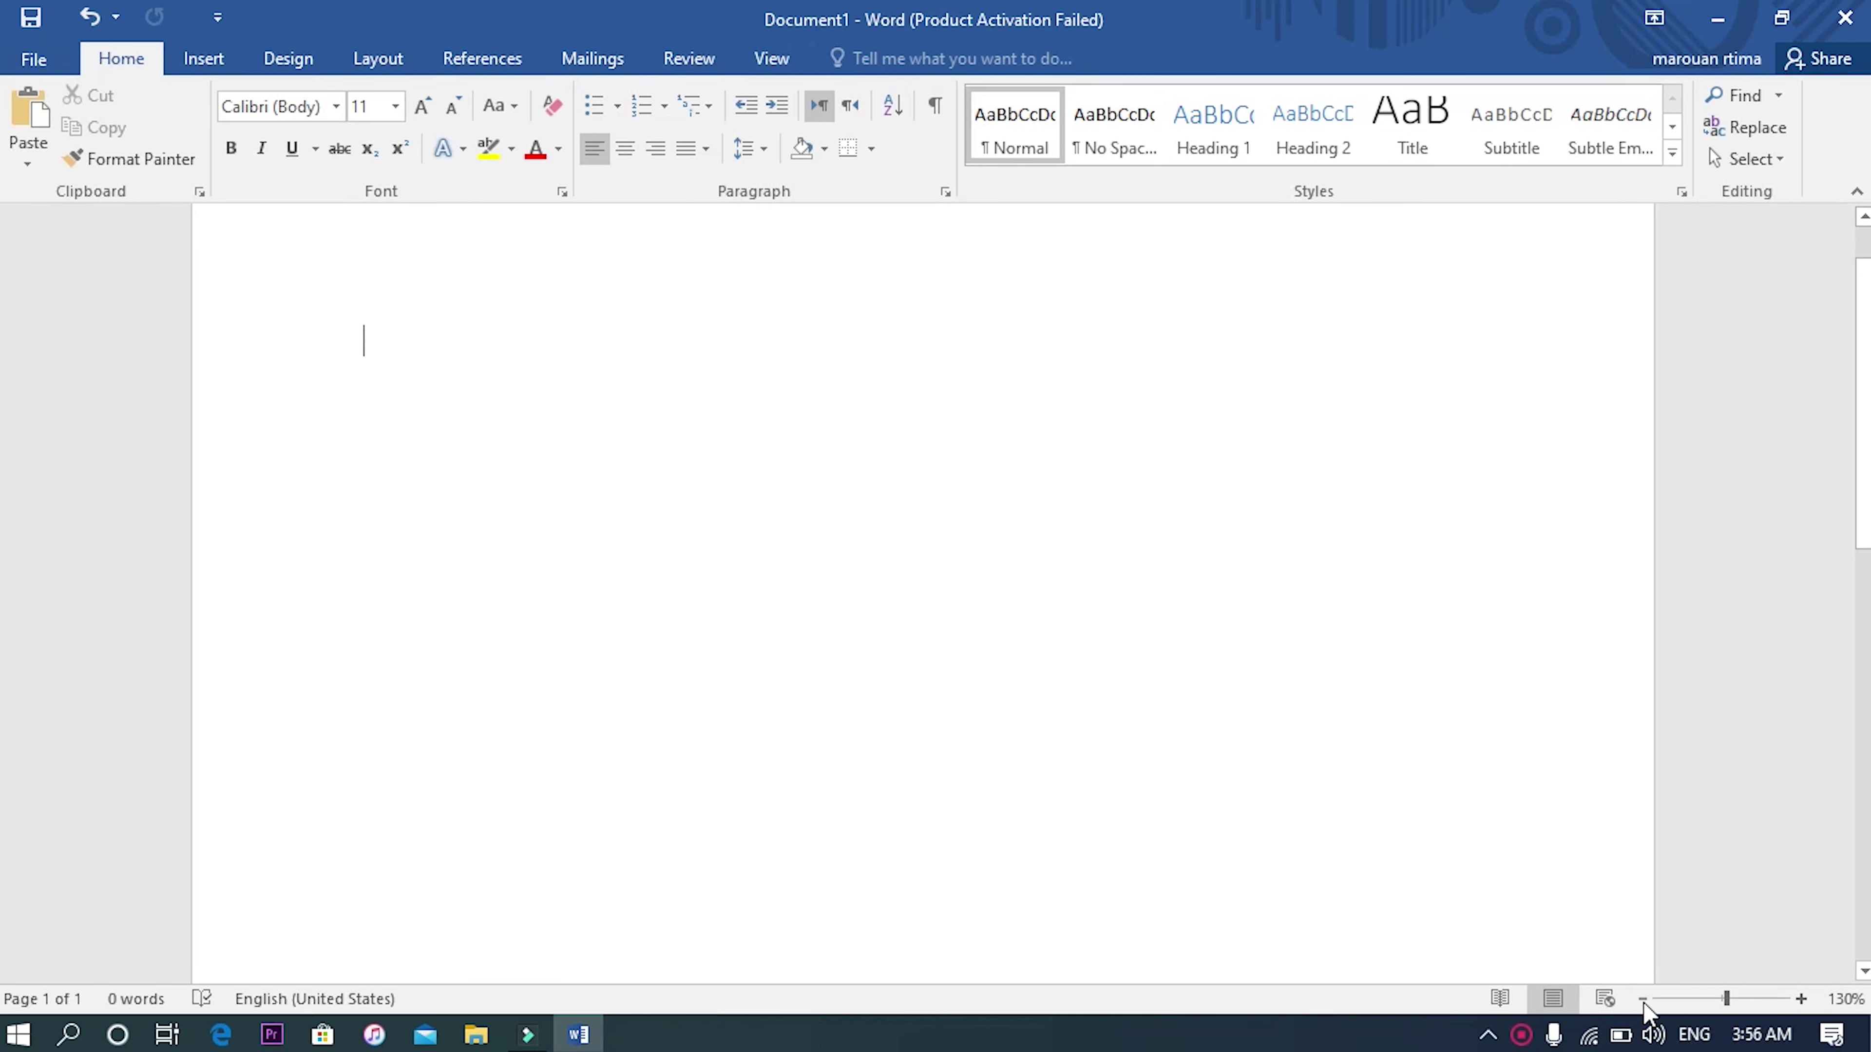
{"action": "left_click", "coordinate": [1643, 999]}
{"action": "left_click", "coordinate": [1643, 1000]}
{"action": "left_click", "coordinate": [1643, 999]}
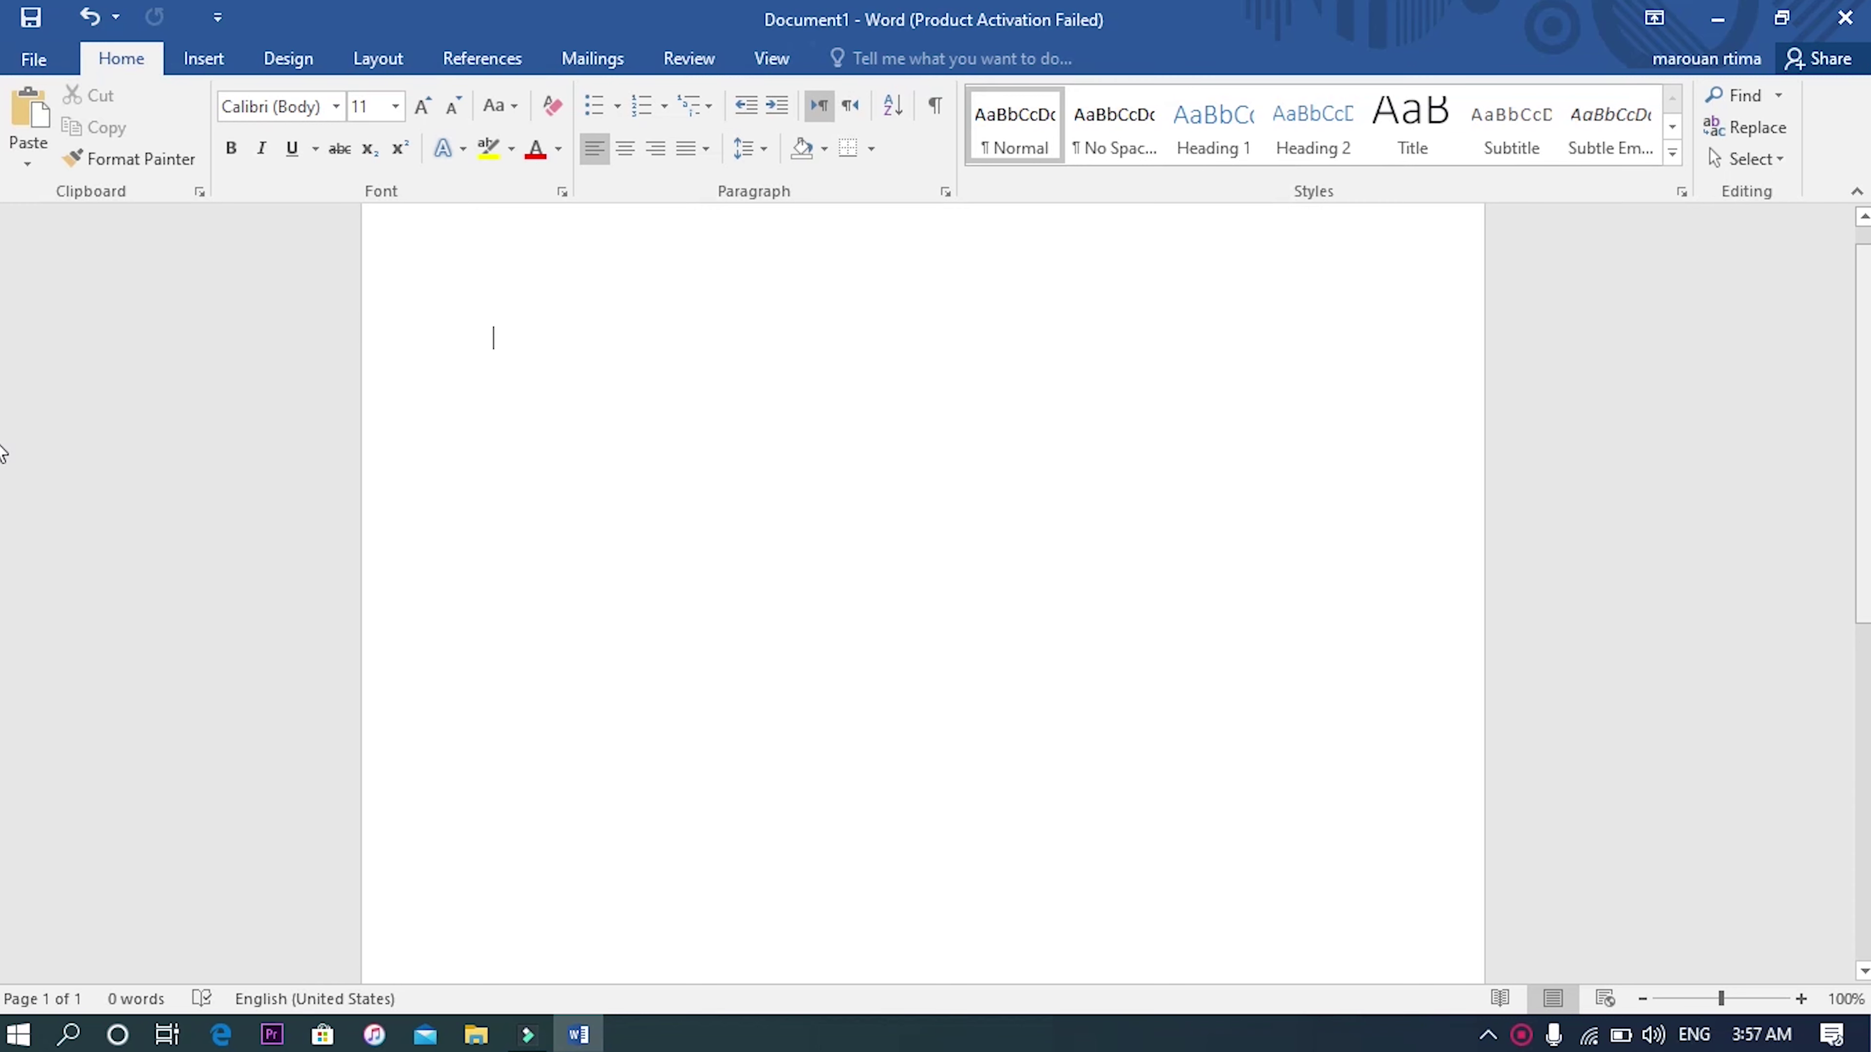
{"action": "scroll", "coordinate": [3, 442], "scroll_direction": "up", "scroll_amount": 1}
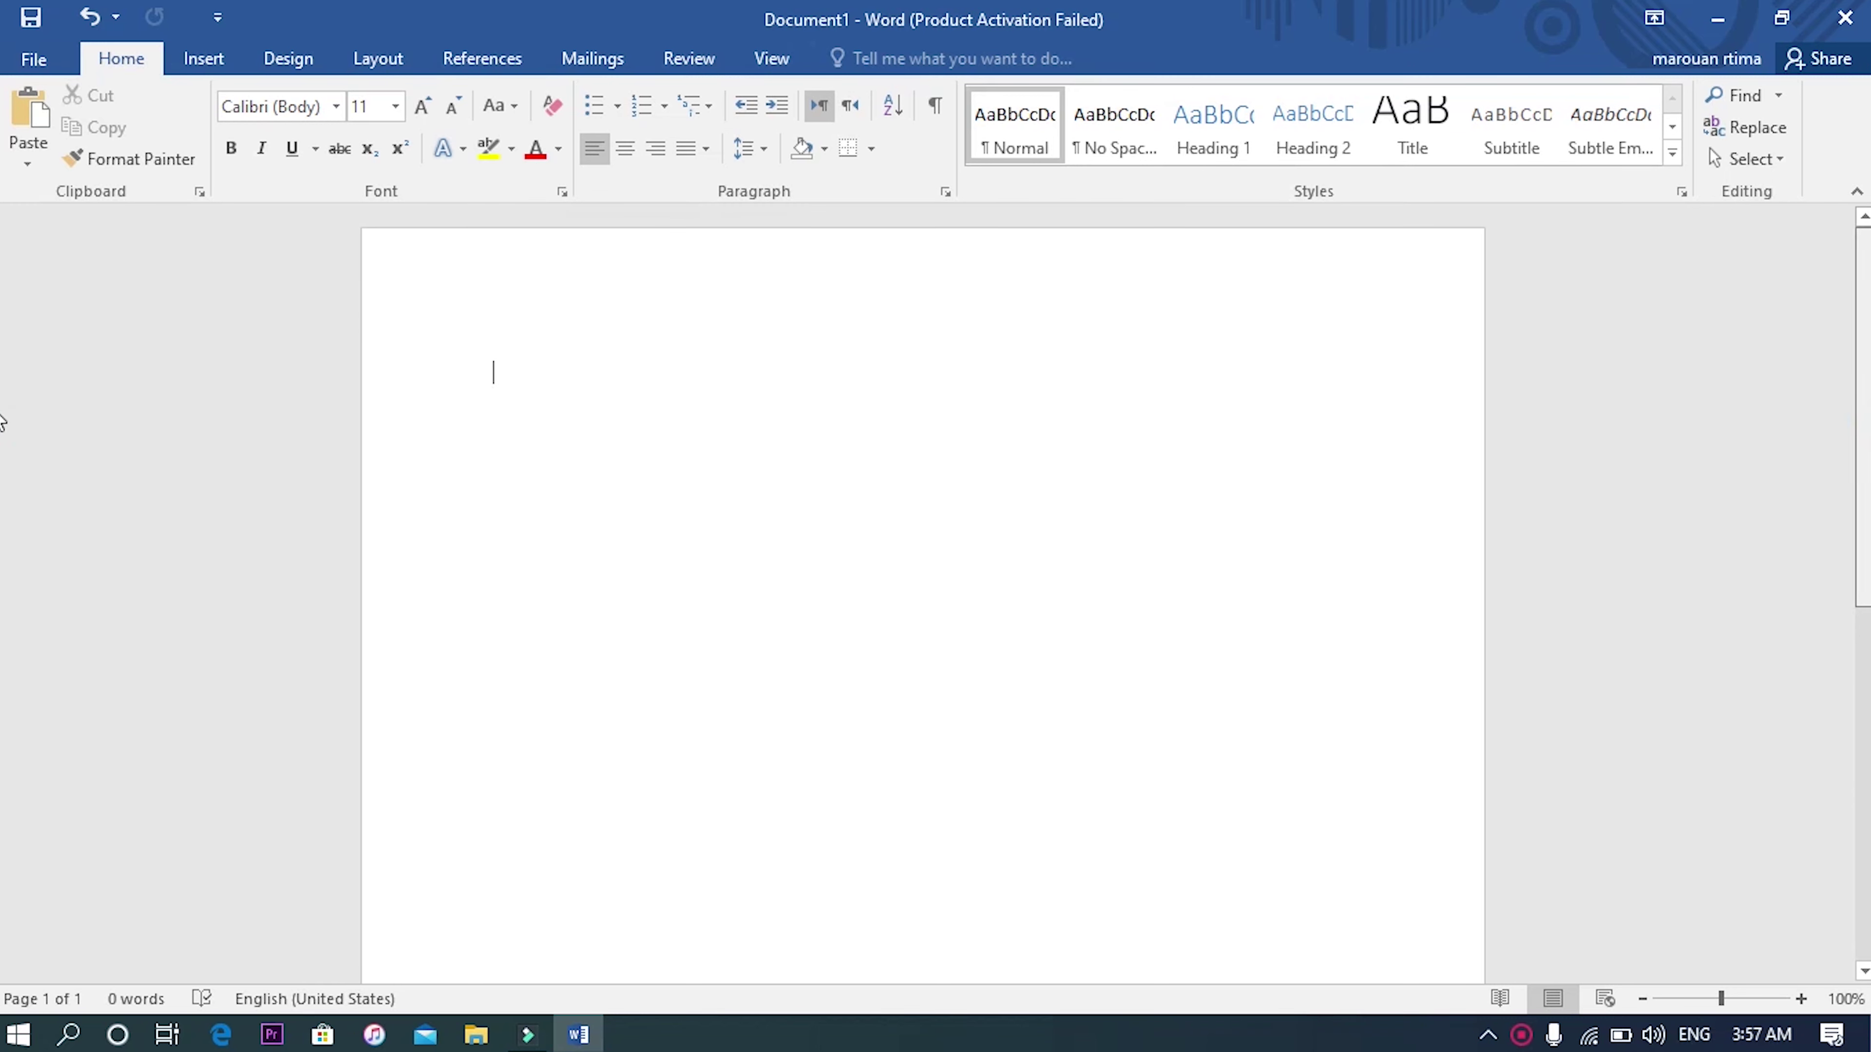
- Start typing the first name on the blank page's first line
{"action": "left_click", "coordinate": [1095, 280]}
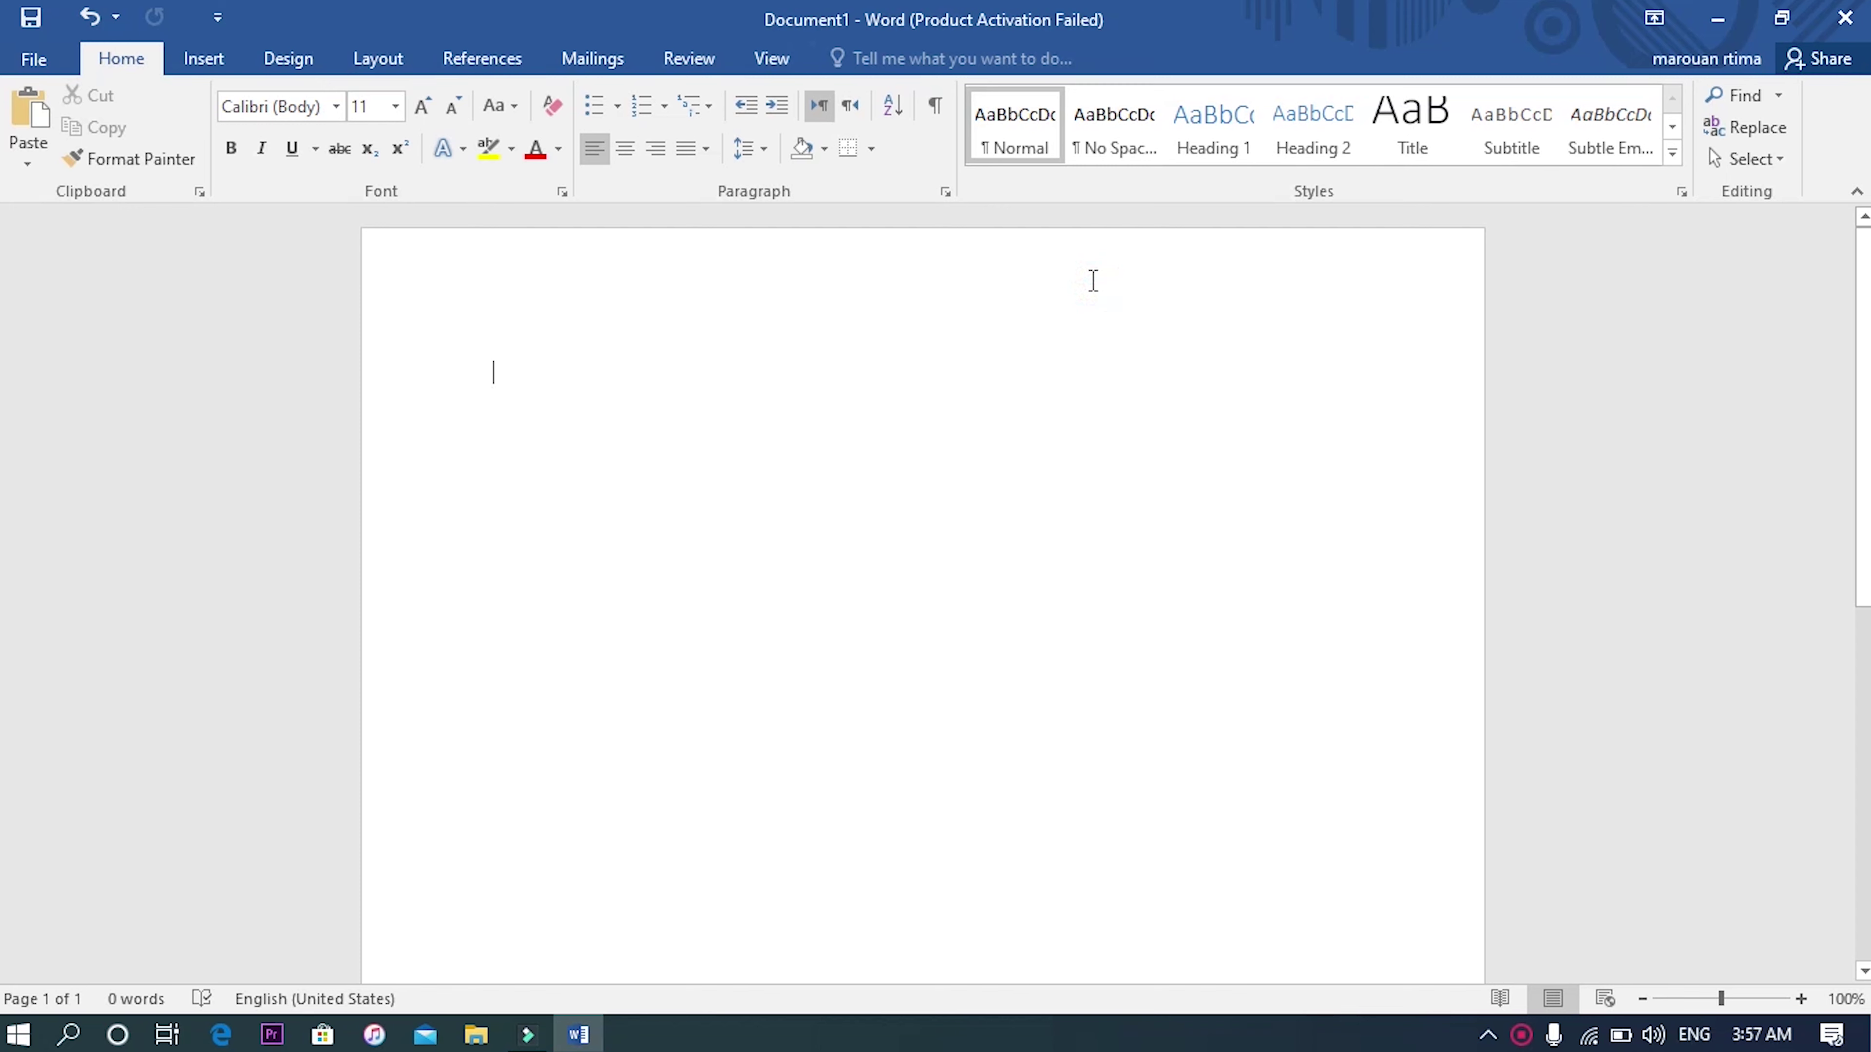
{"action": "left_click", "coordinate": [1081, 346]}
{"action": "type", "text": "mar"}
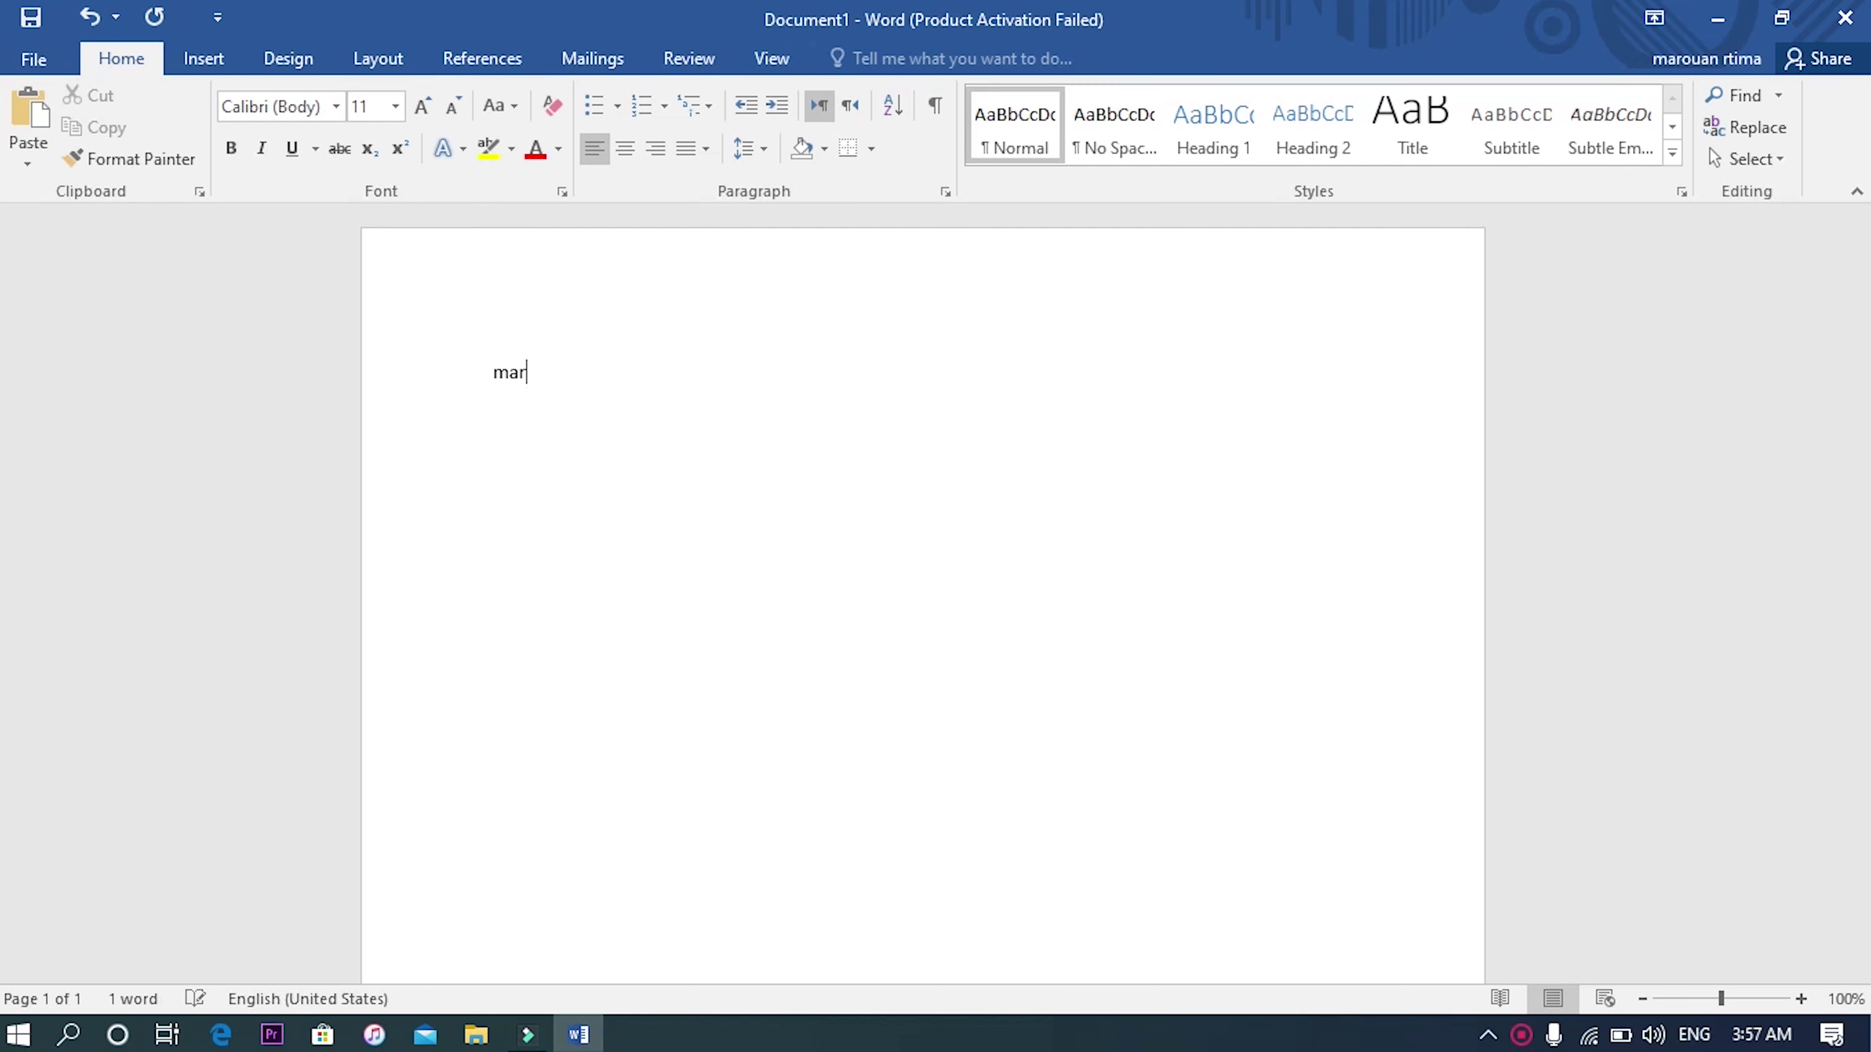
{"action": "type", "text": "ouan"}
- Browse the Insert, Design, Layout, References, Mailings, Review and View tabs, then return to Home
{"action": "left_click", "coordinate": [204, 67]}
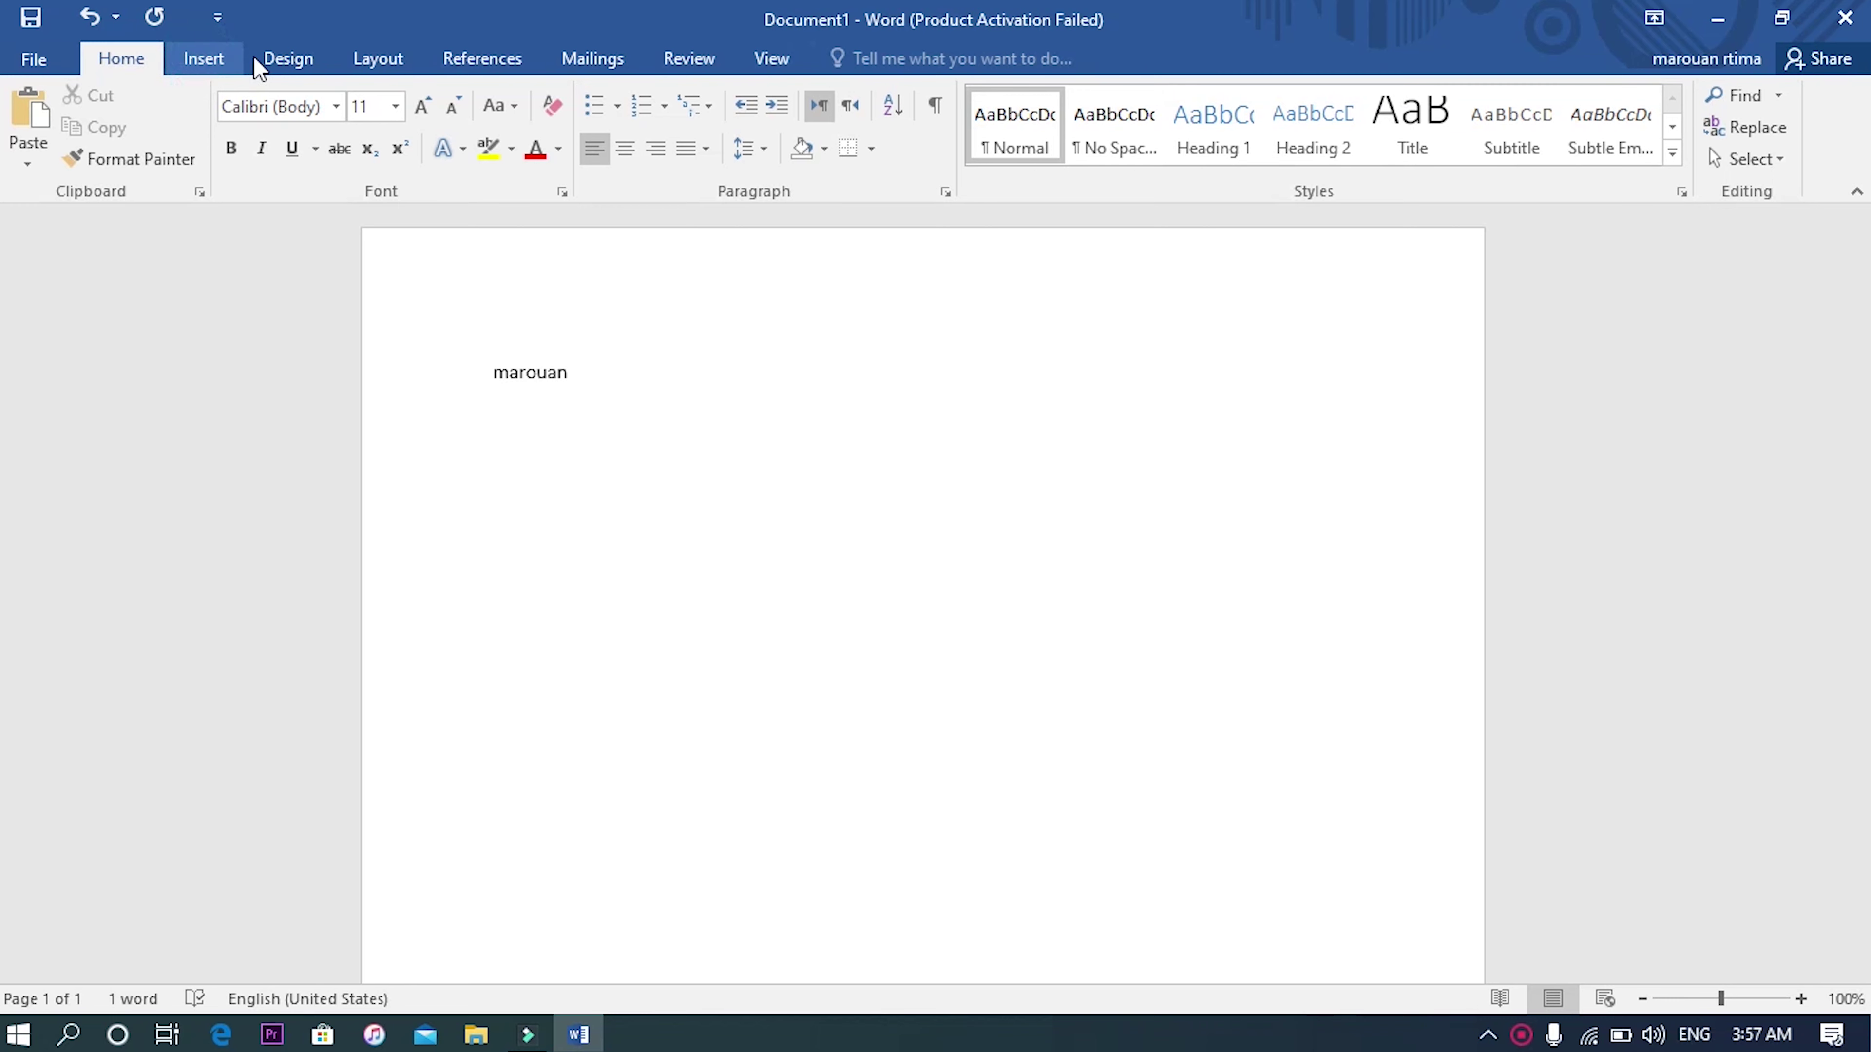
{"action": "left_click", "coordinate": [291, 64]}
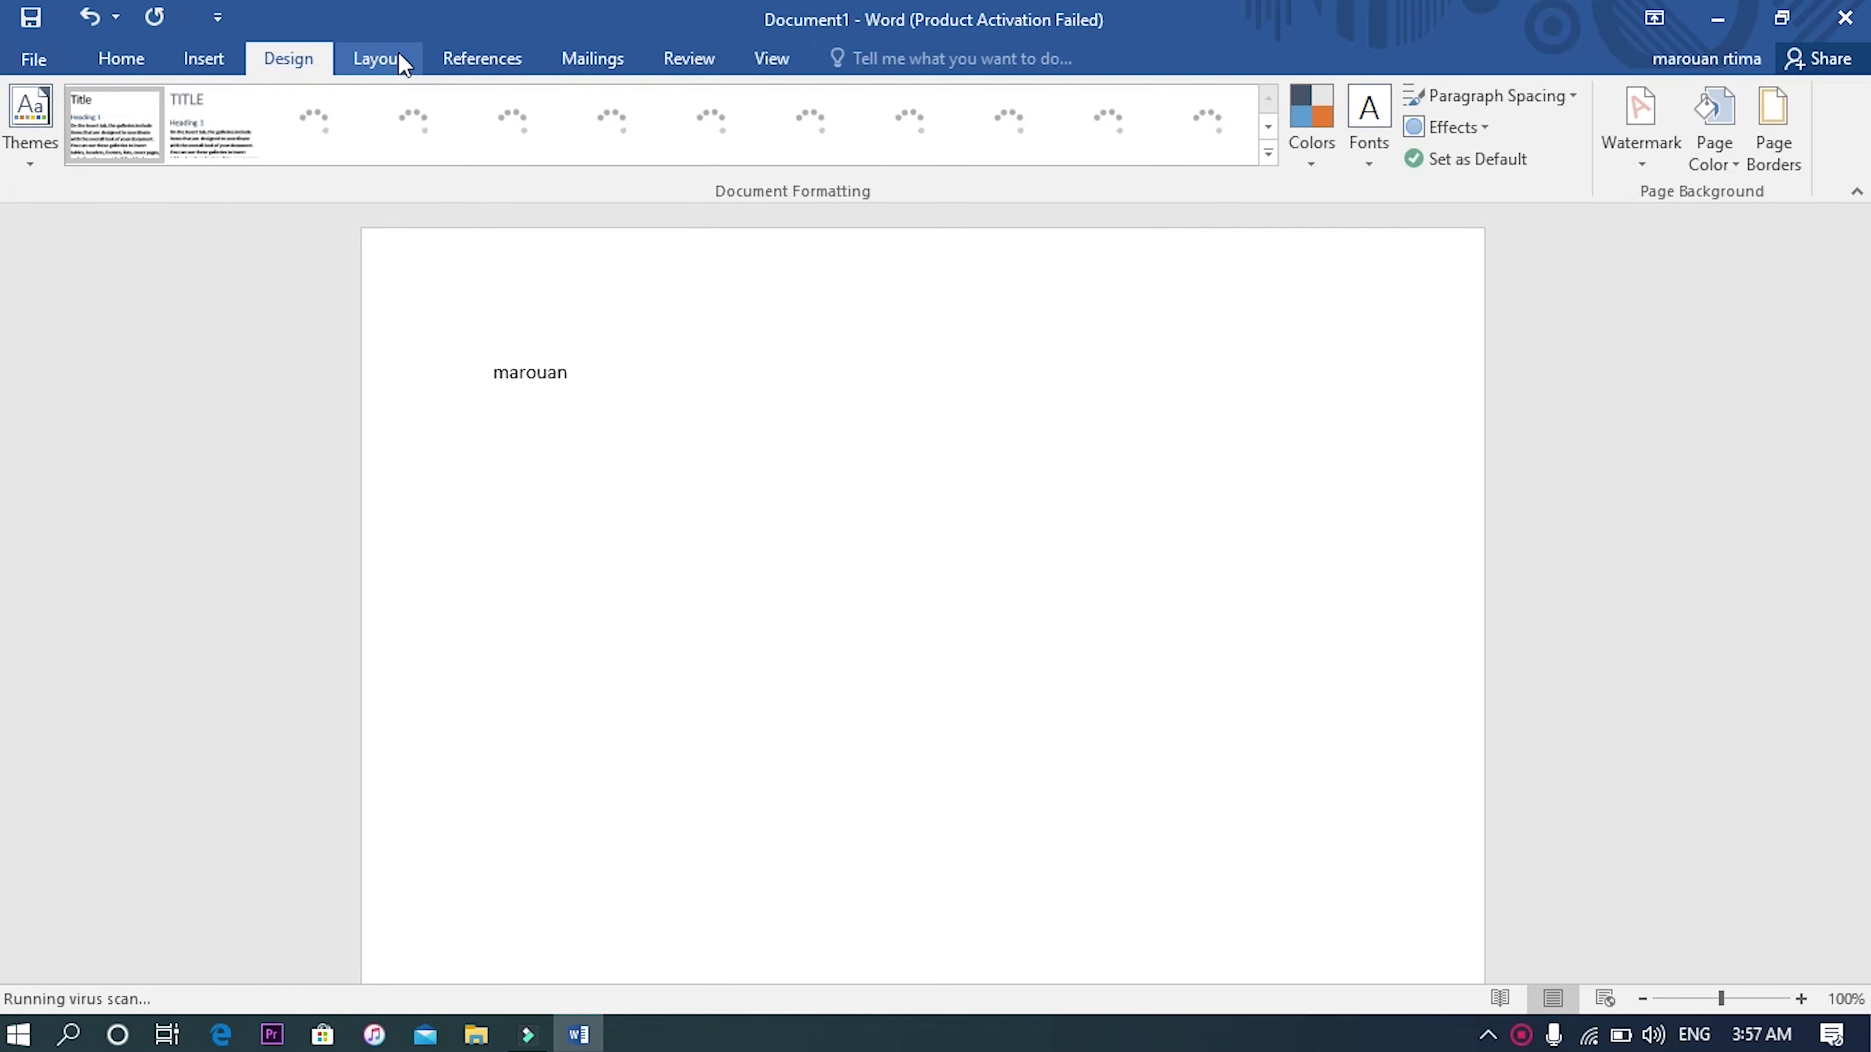
{"action": "left_click", "coordinate": [379, 59]}
{"action": "left_click", "coordinate": [462, 65]}
{"action": "left_click", "coordinate": [583, 66]}
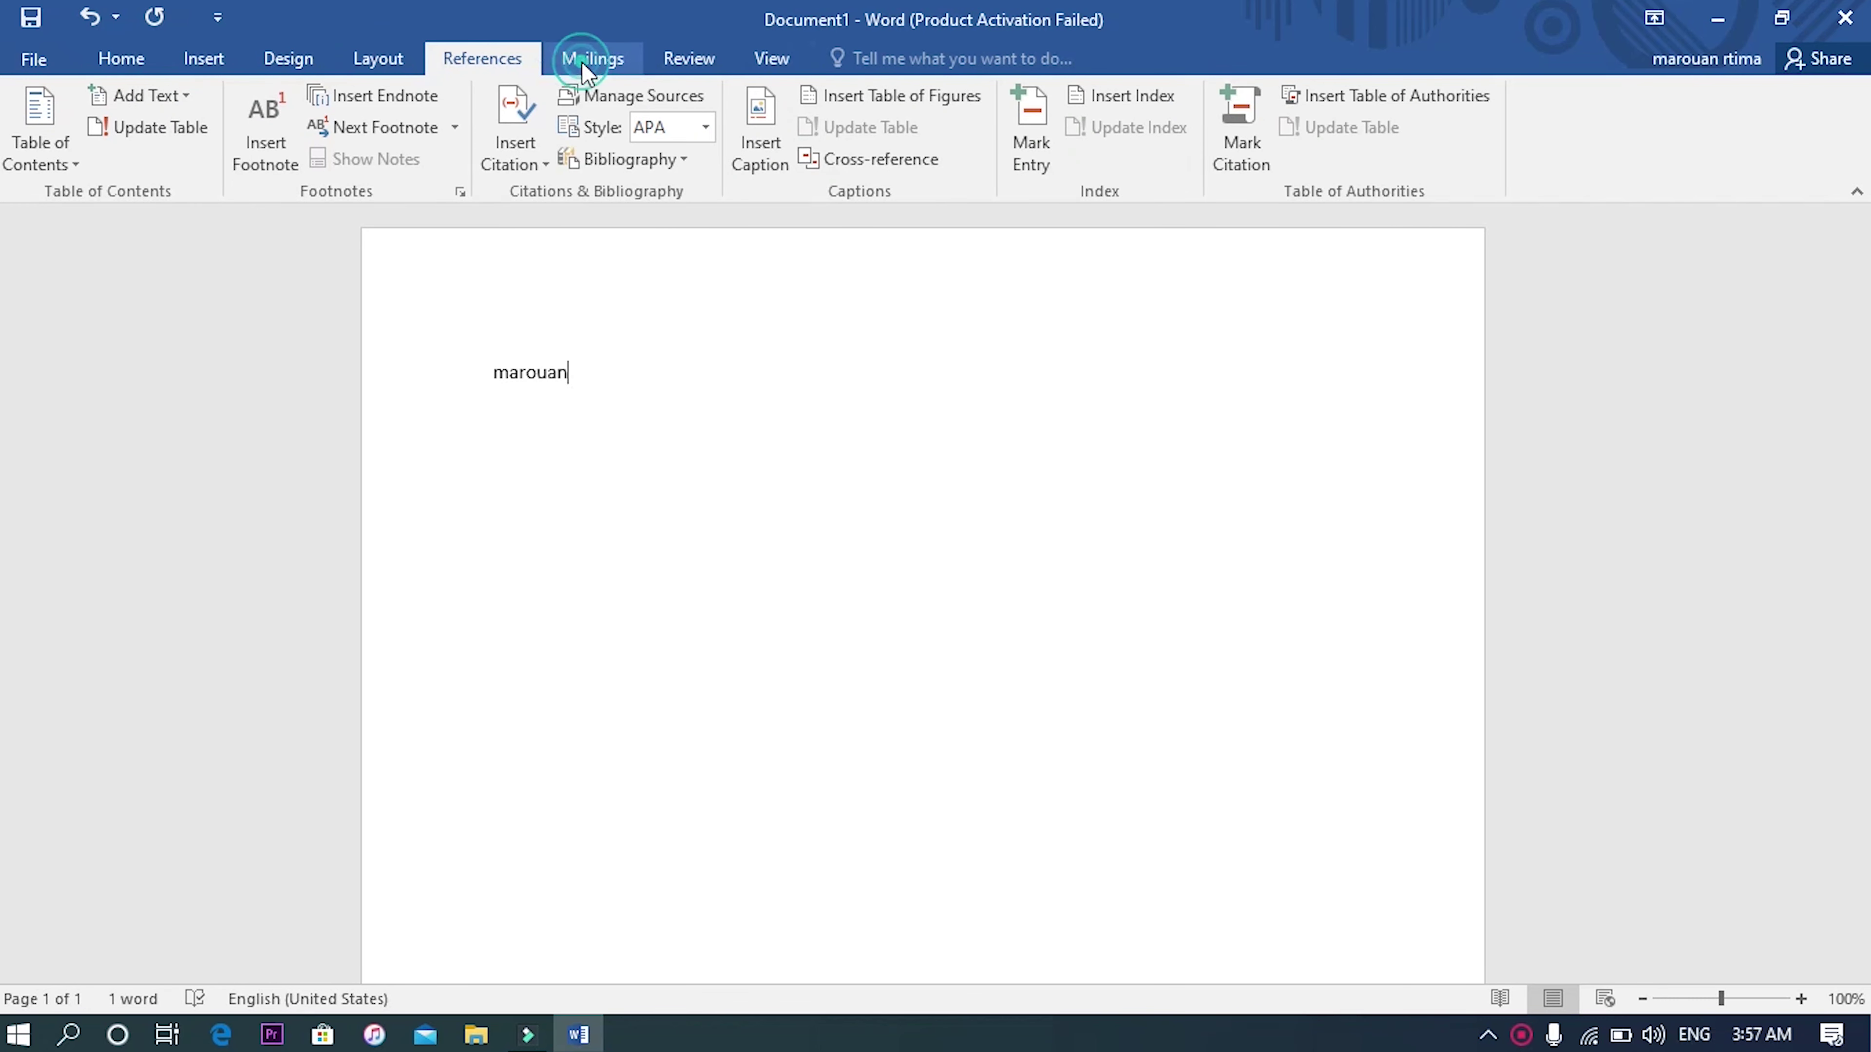
{"action": "left_click", "coordinate": [689, 70]}
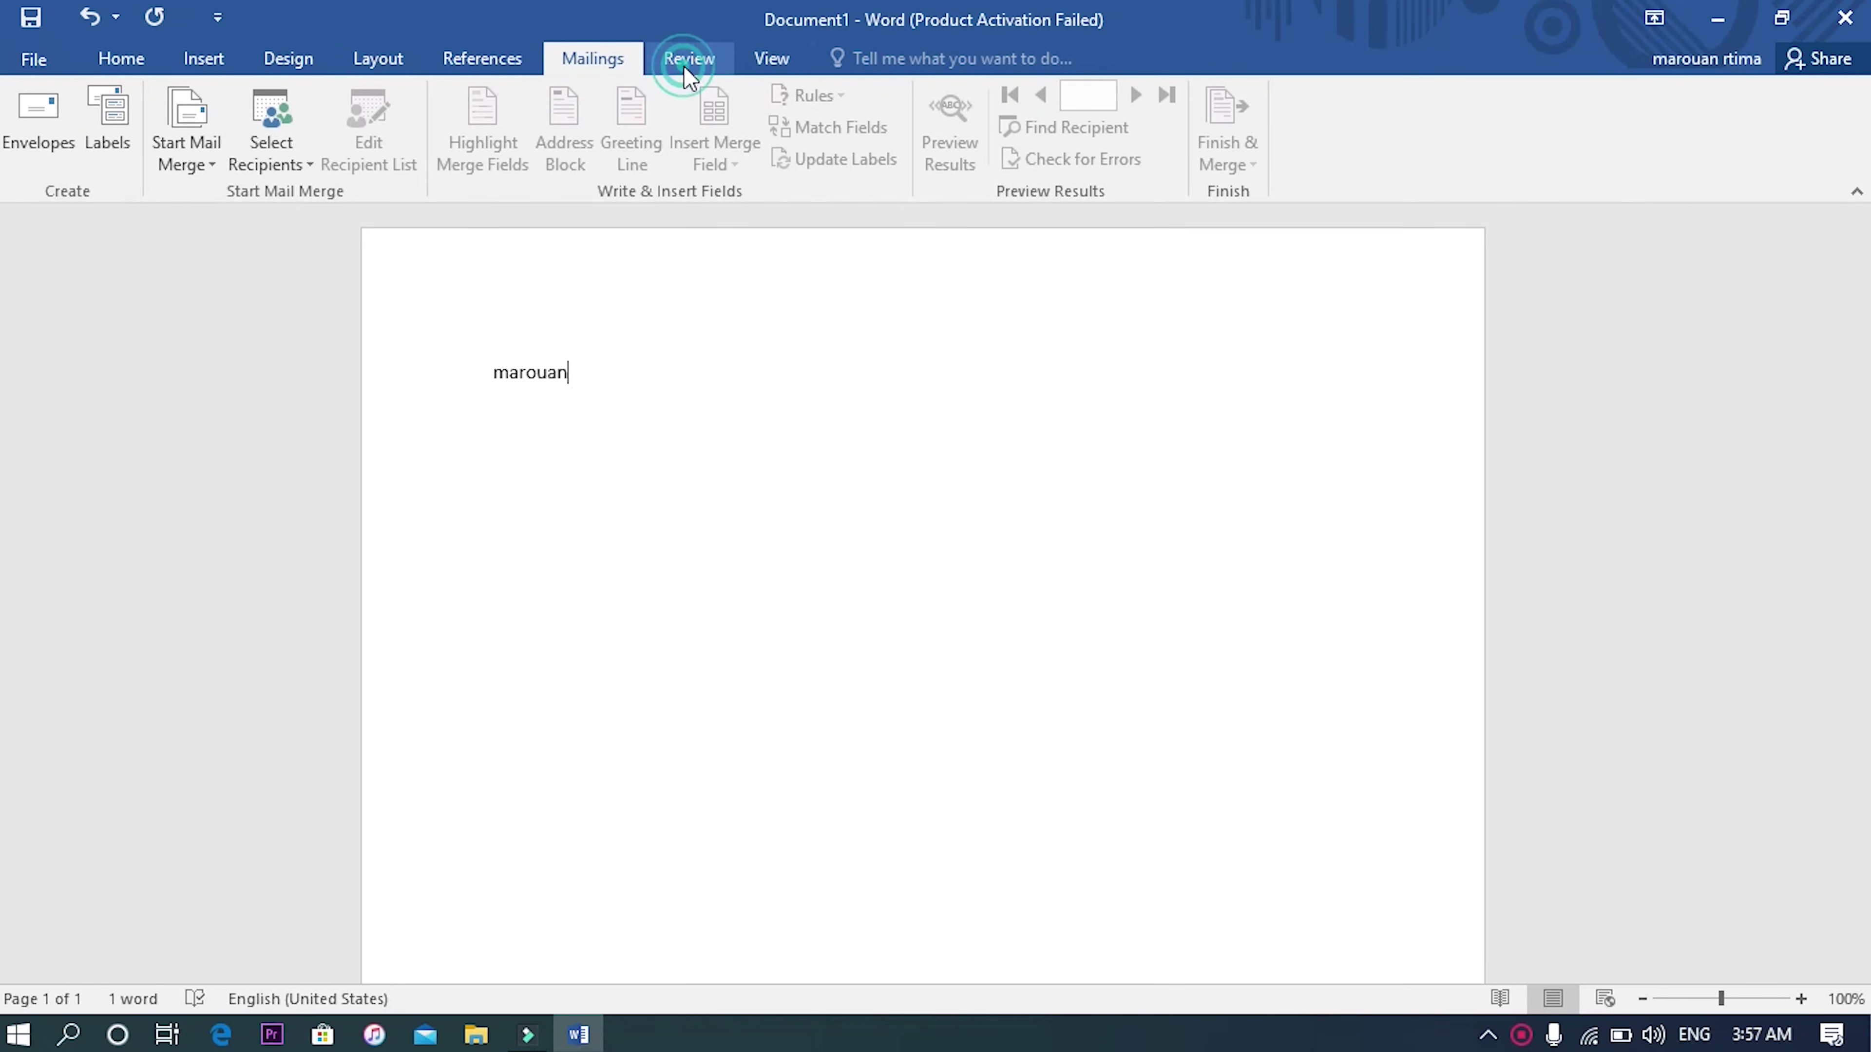
{"action": "left_click", "coordinate": [782, 60]}
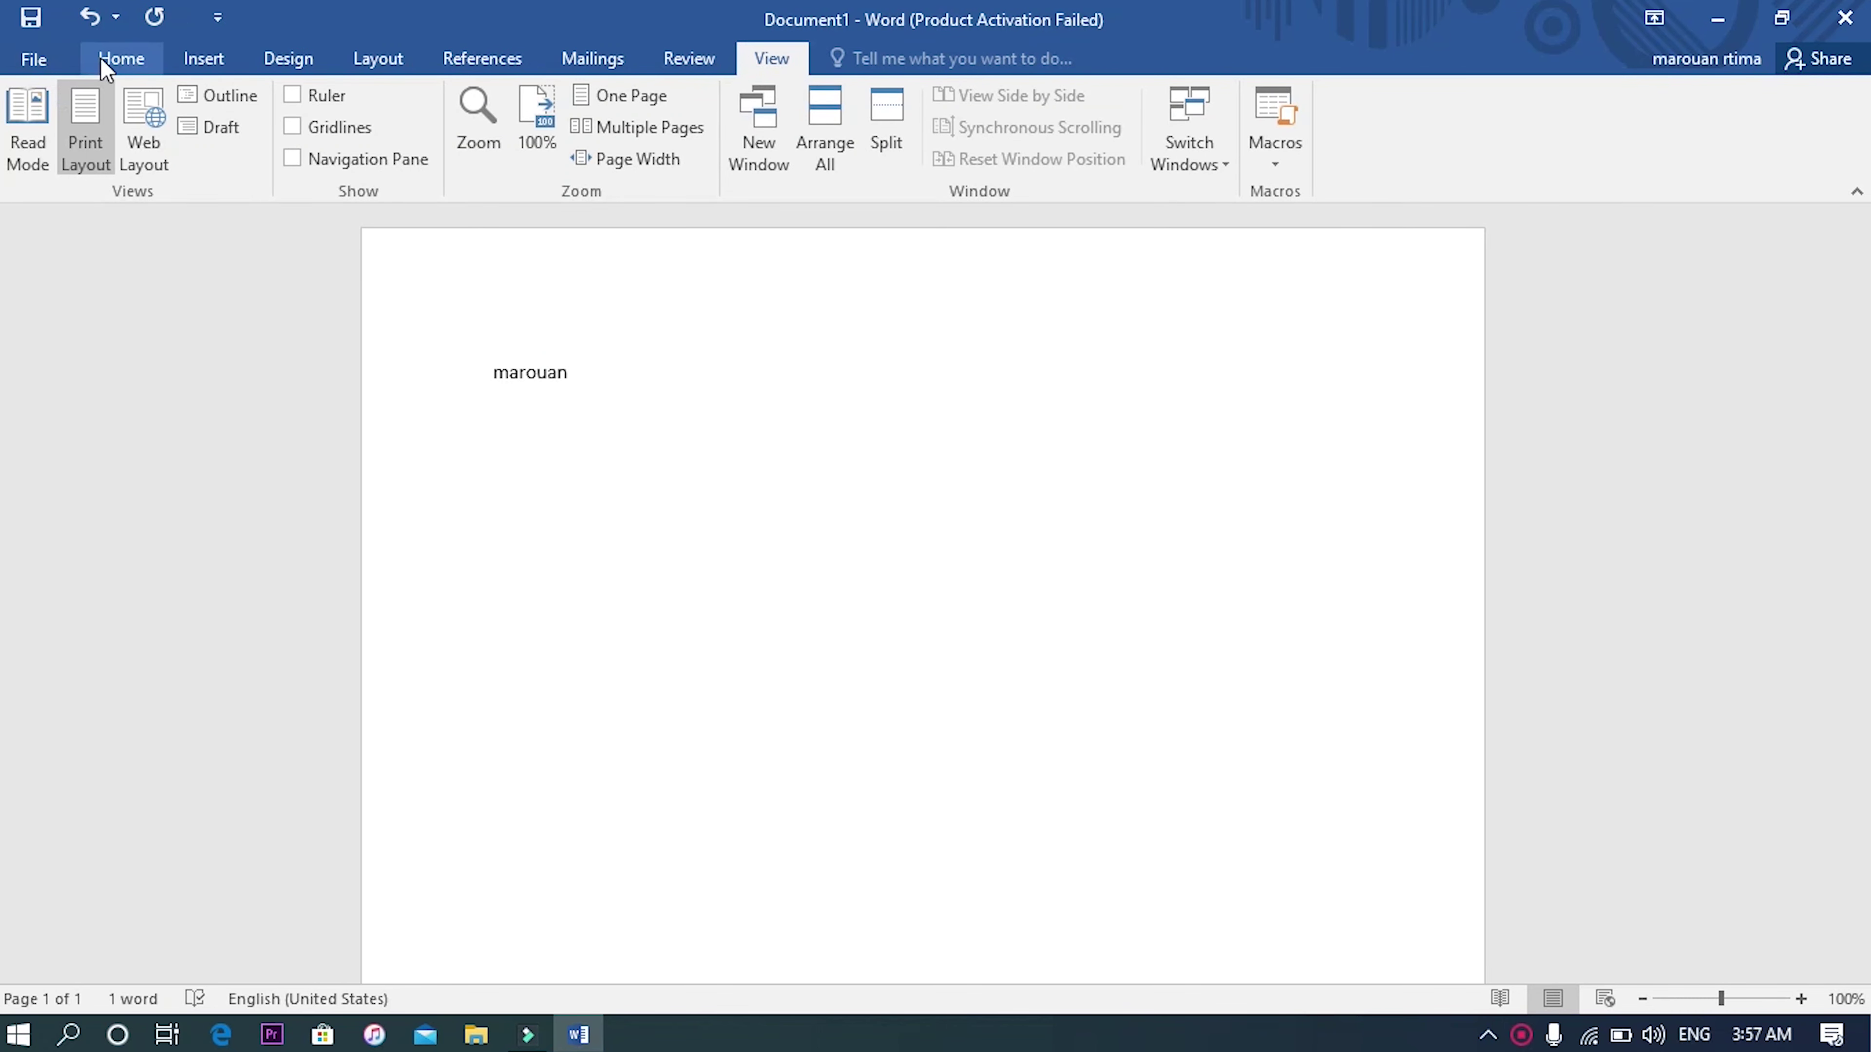
{"action": "left_click", "coordinate": [120, 58]}
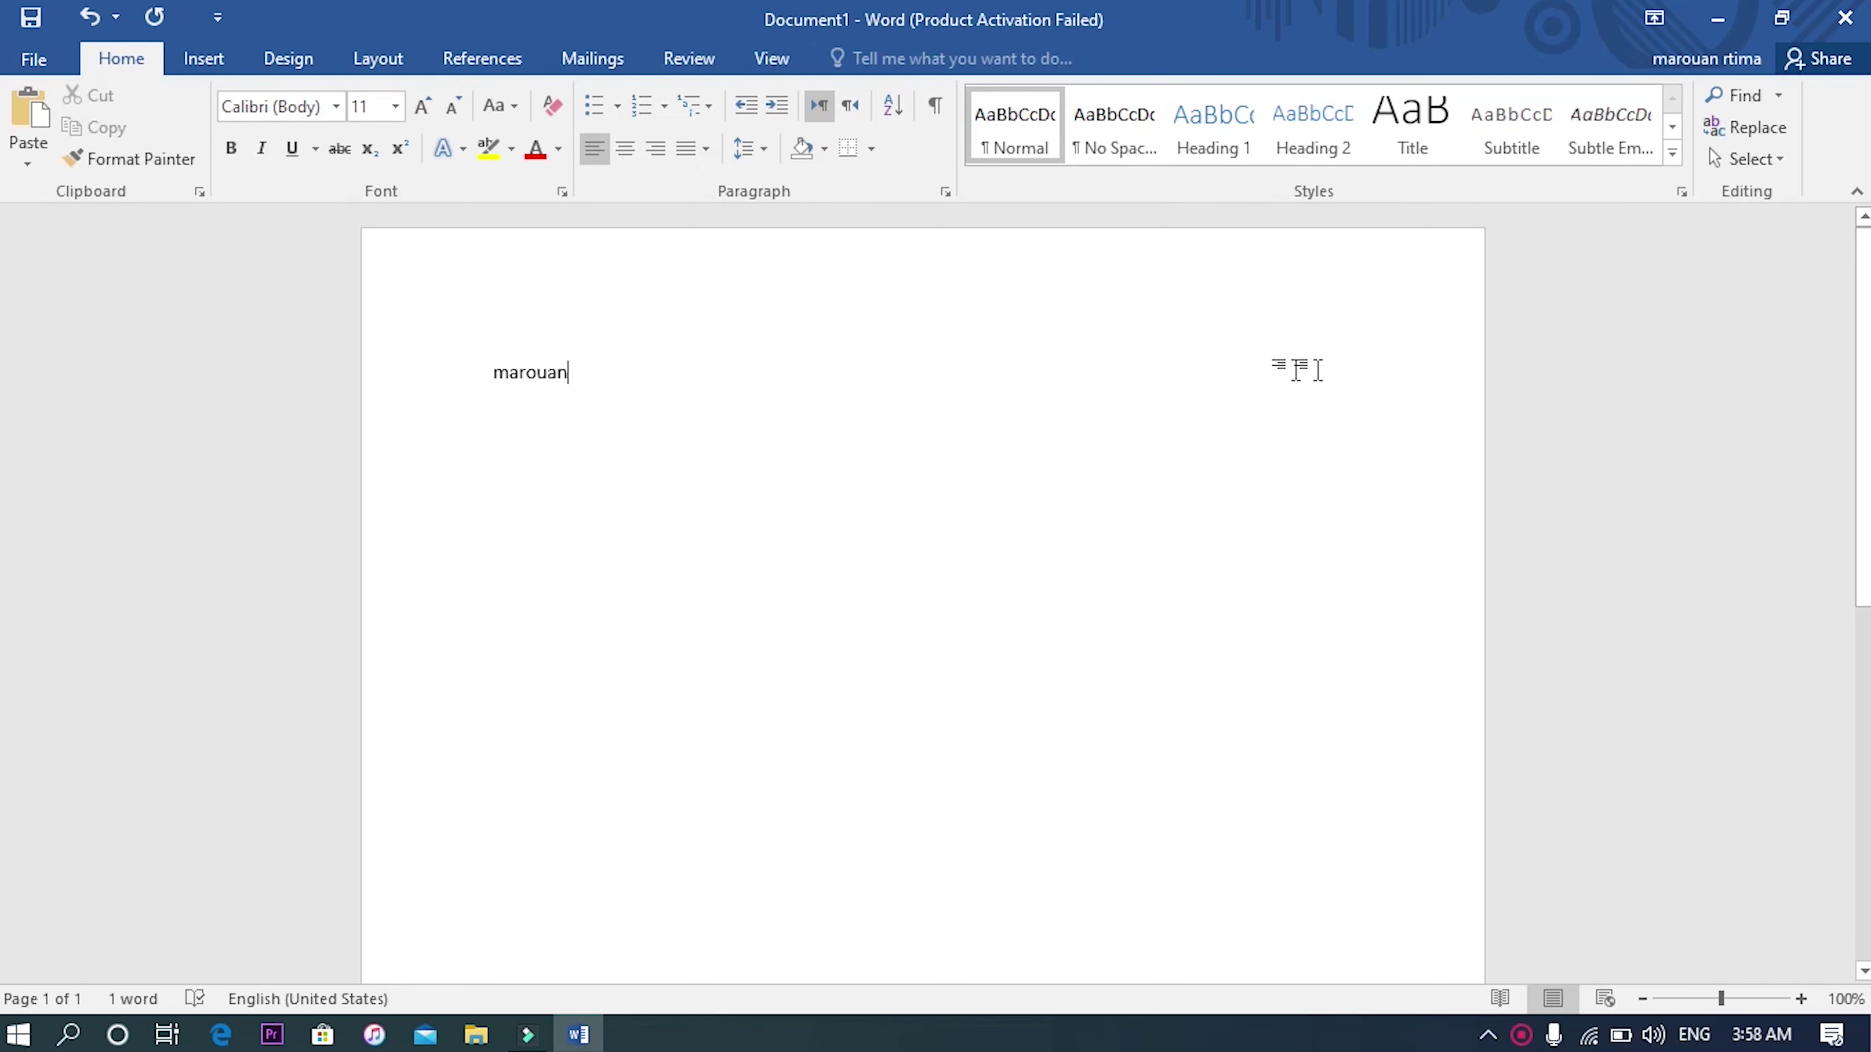
{"action": "left_click", "coordinate": [1856, 191]}
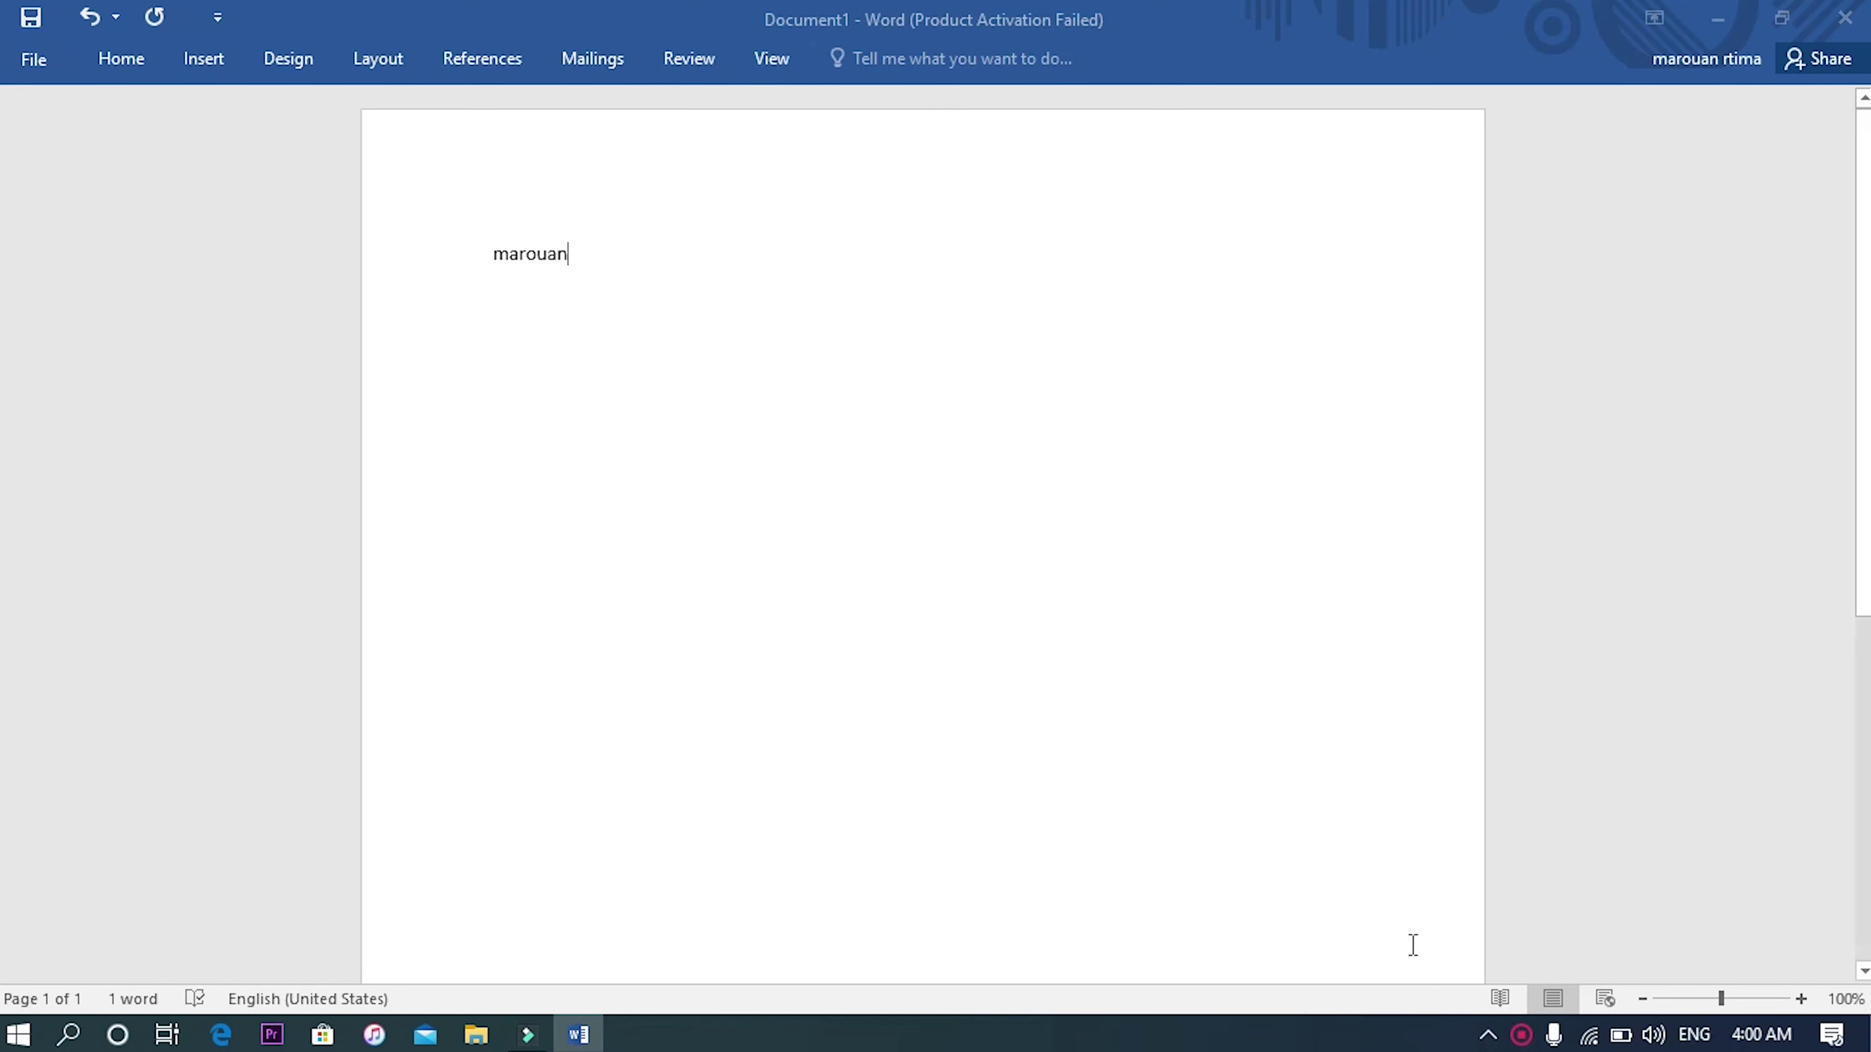
{"action": "left_click", "coordinate": [369, 63]}
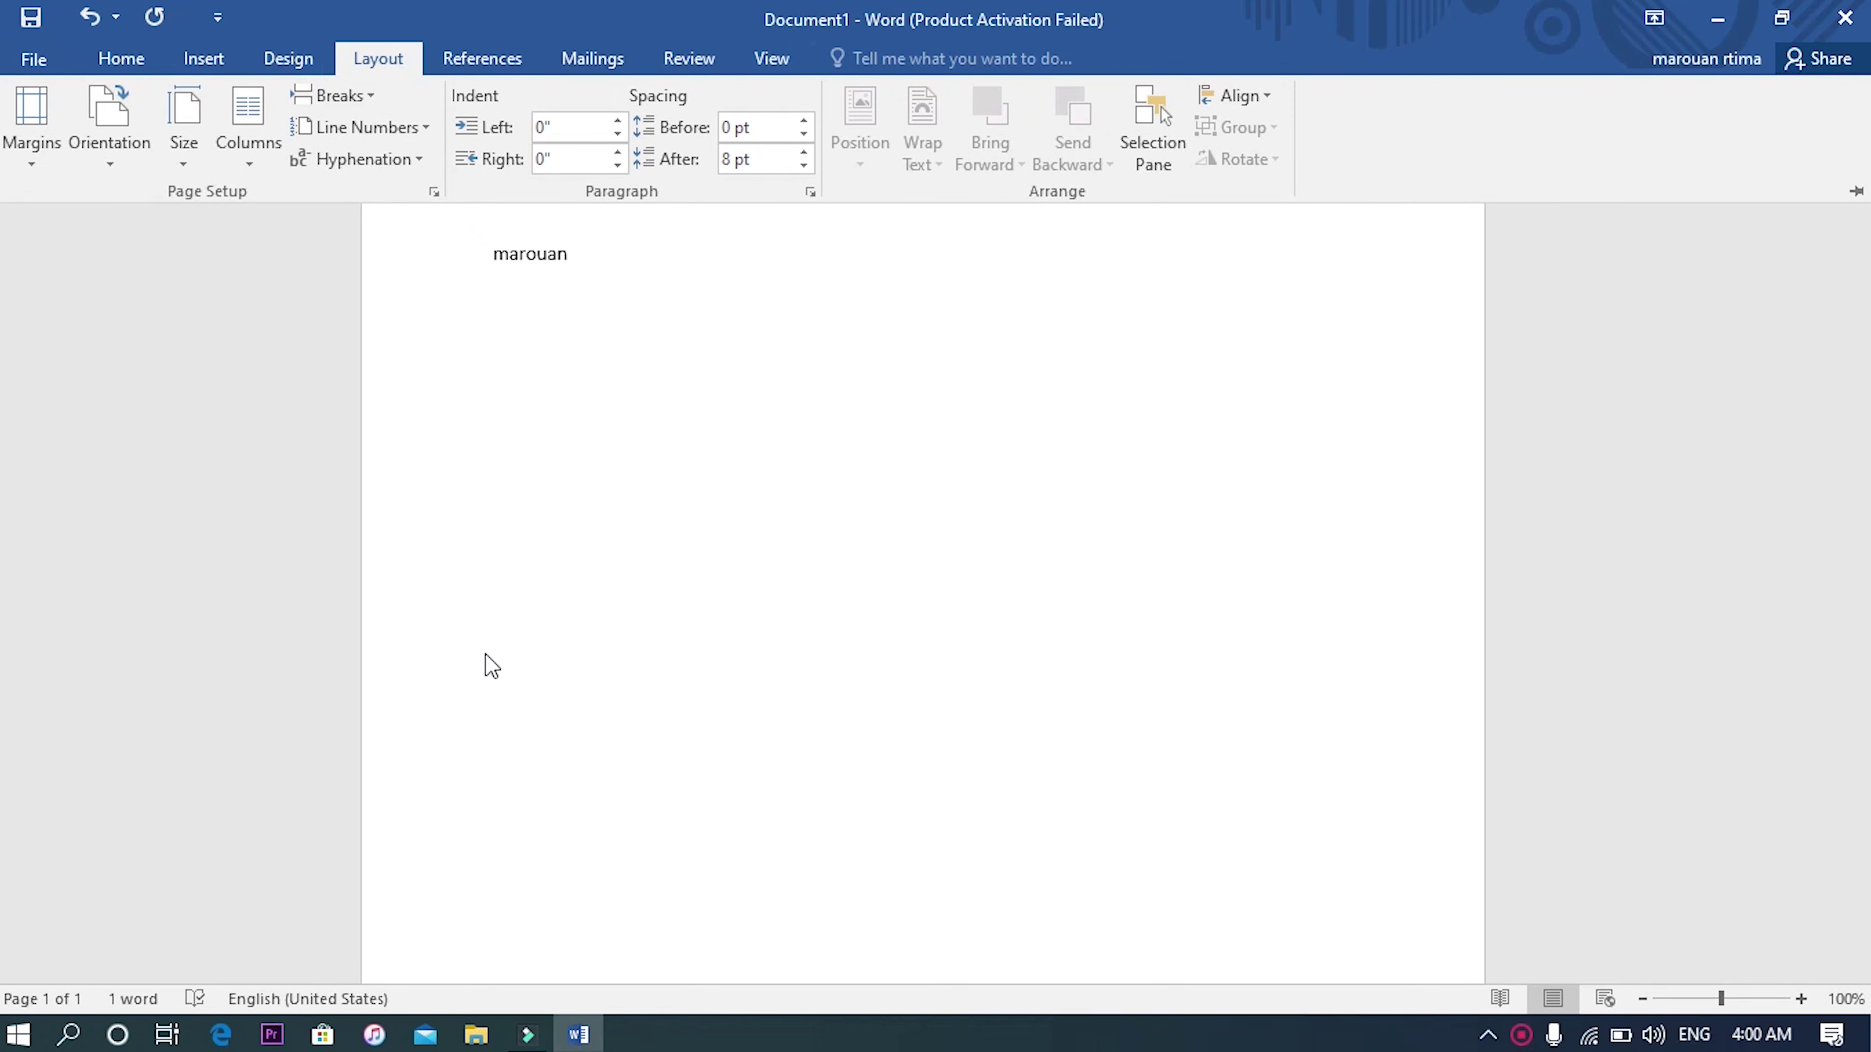
{"action": "left_click", "coordinate": [425, 403]}
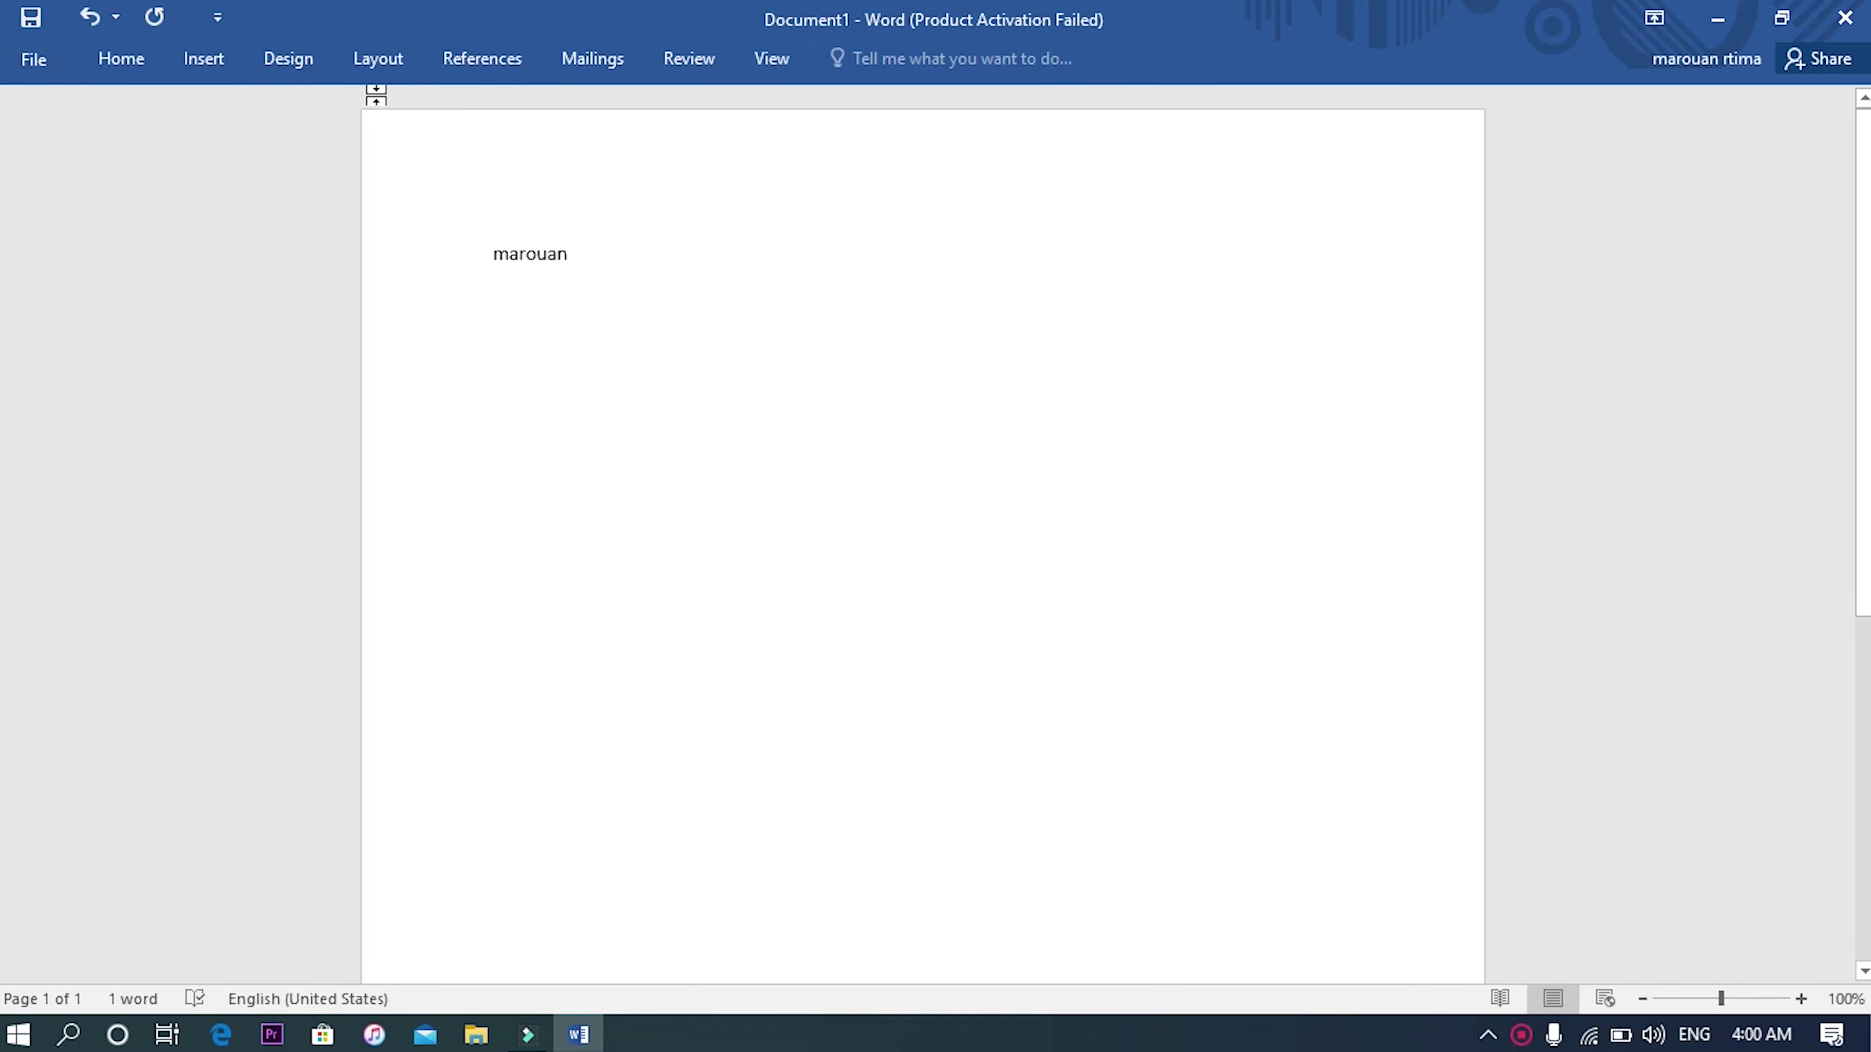
{"action": "left_click", "coordinate": [384, 70]}
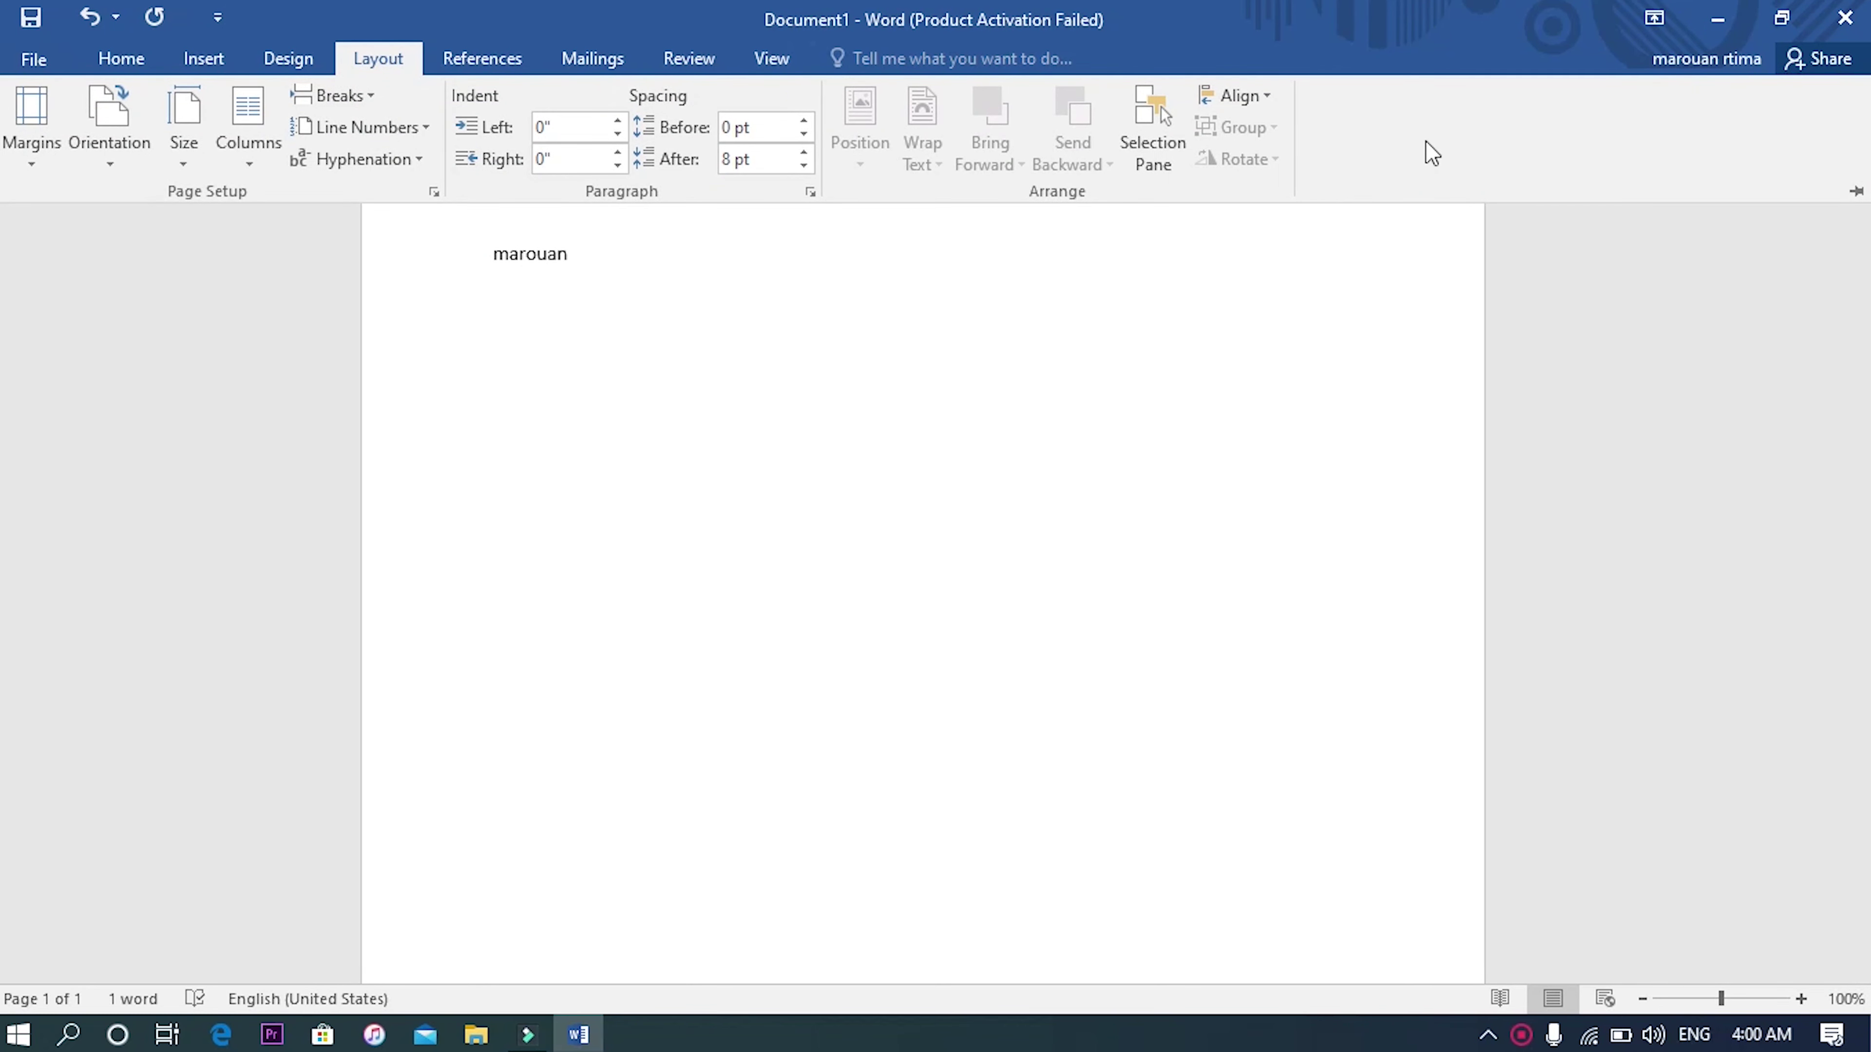
{"action": "left_click", "coordinate": [1855, 193]}
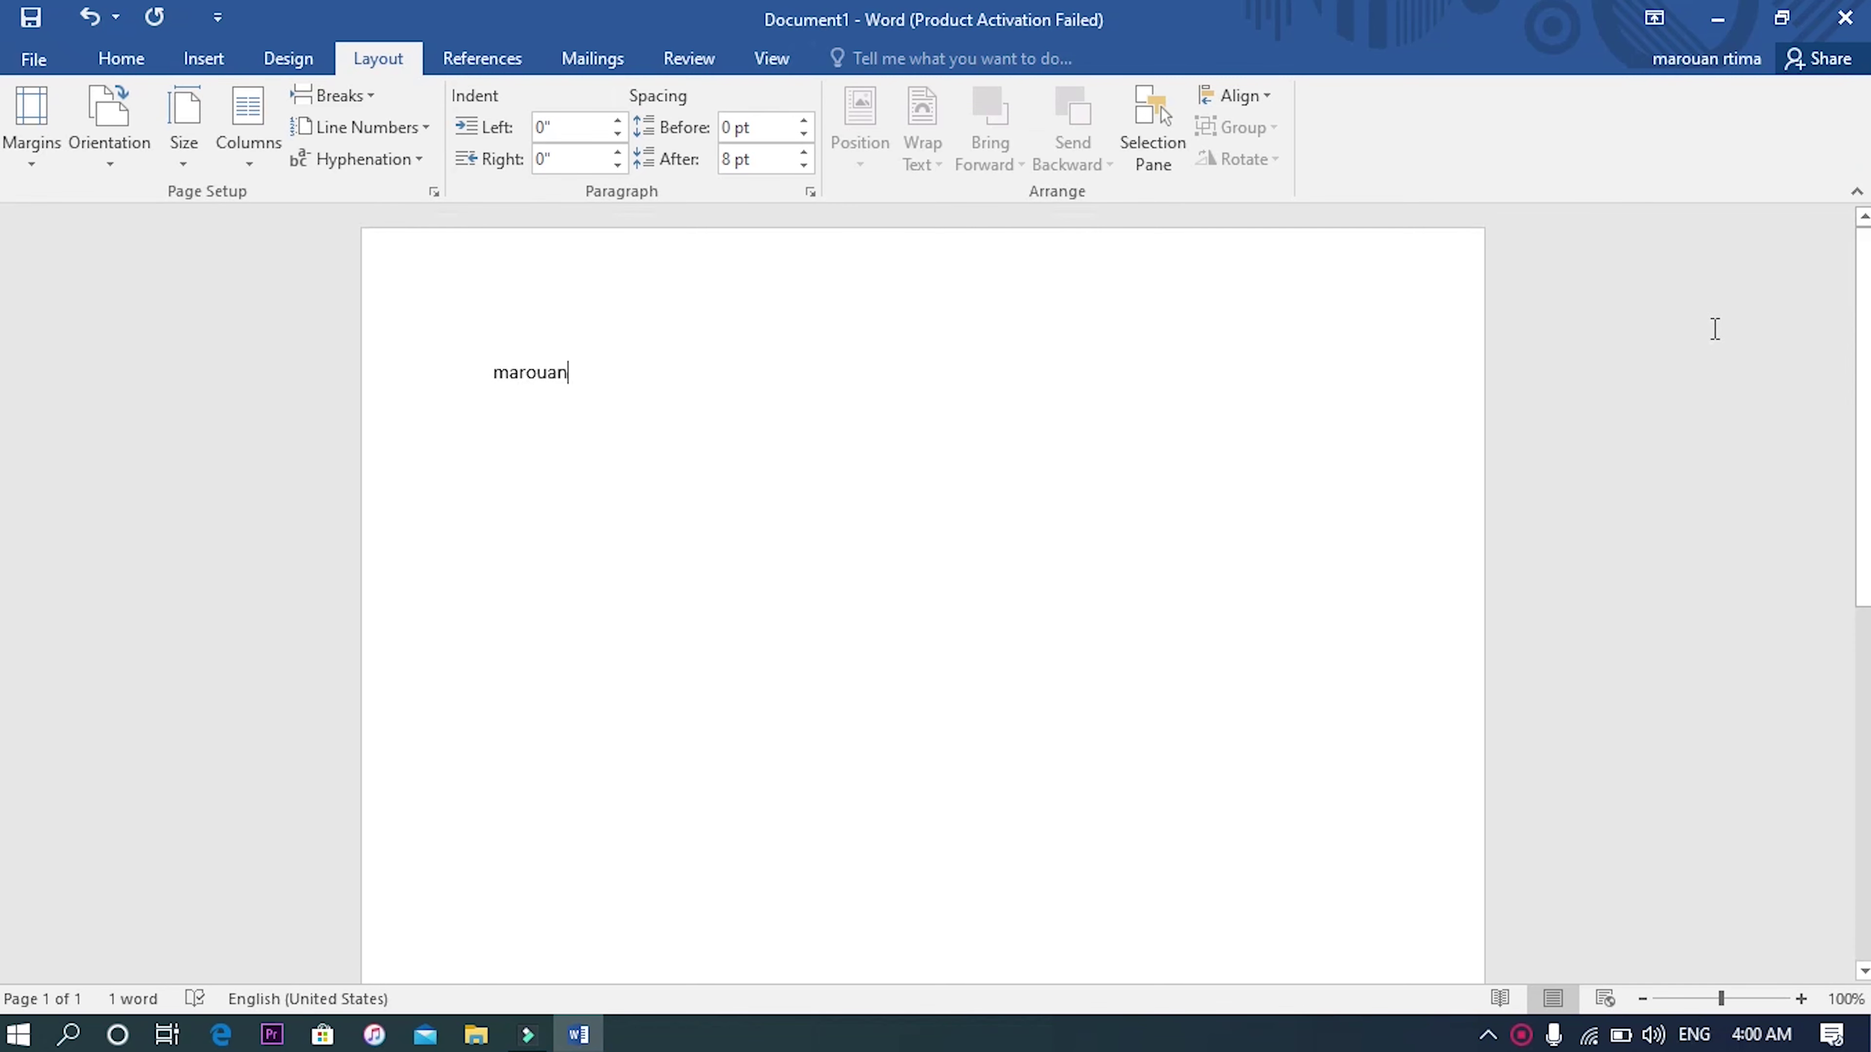
{"action": "left_click", "coordinate": [796, 362]}
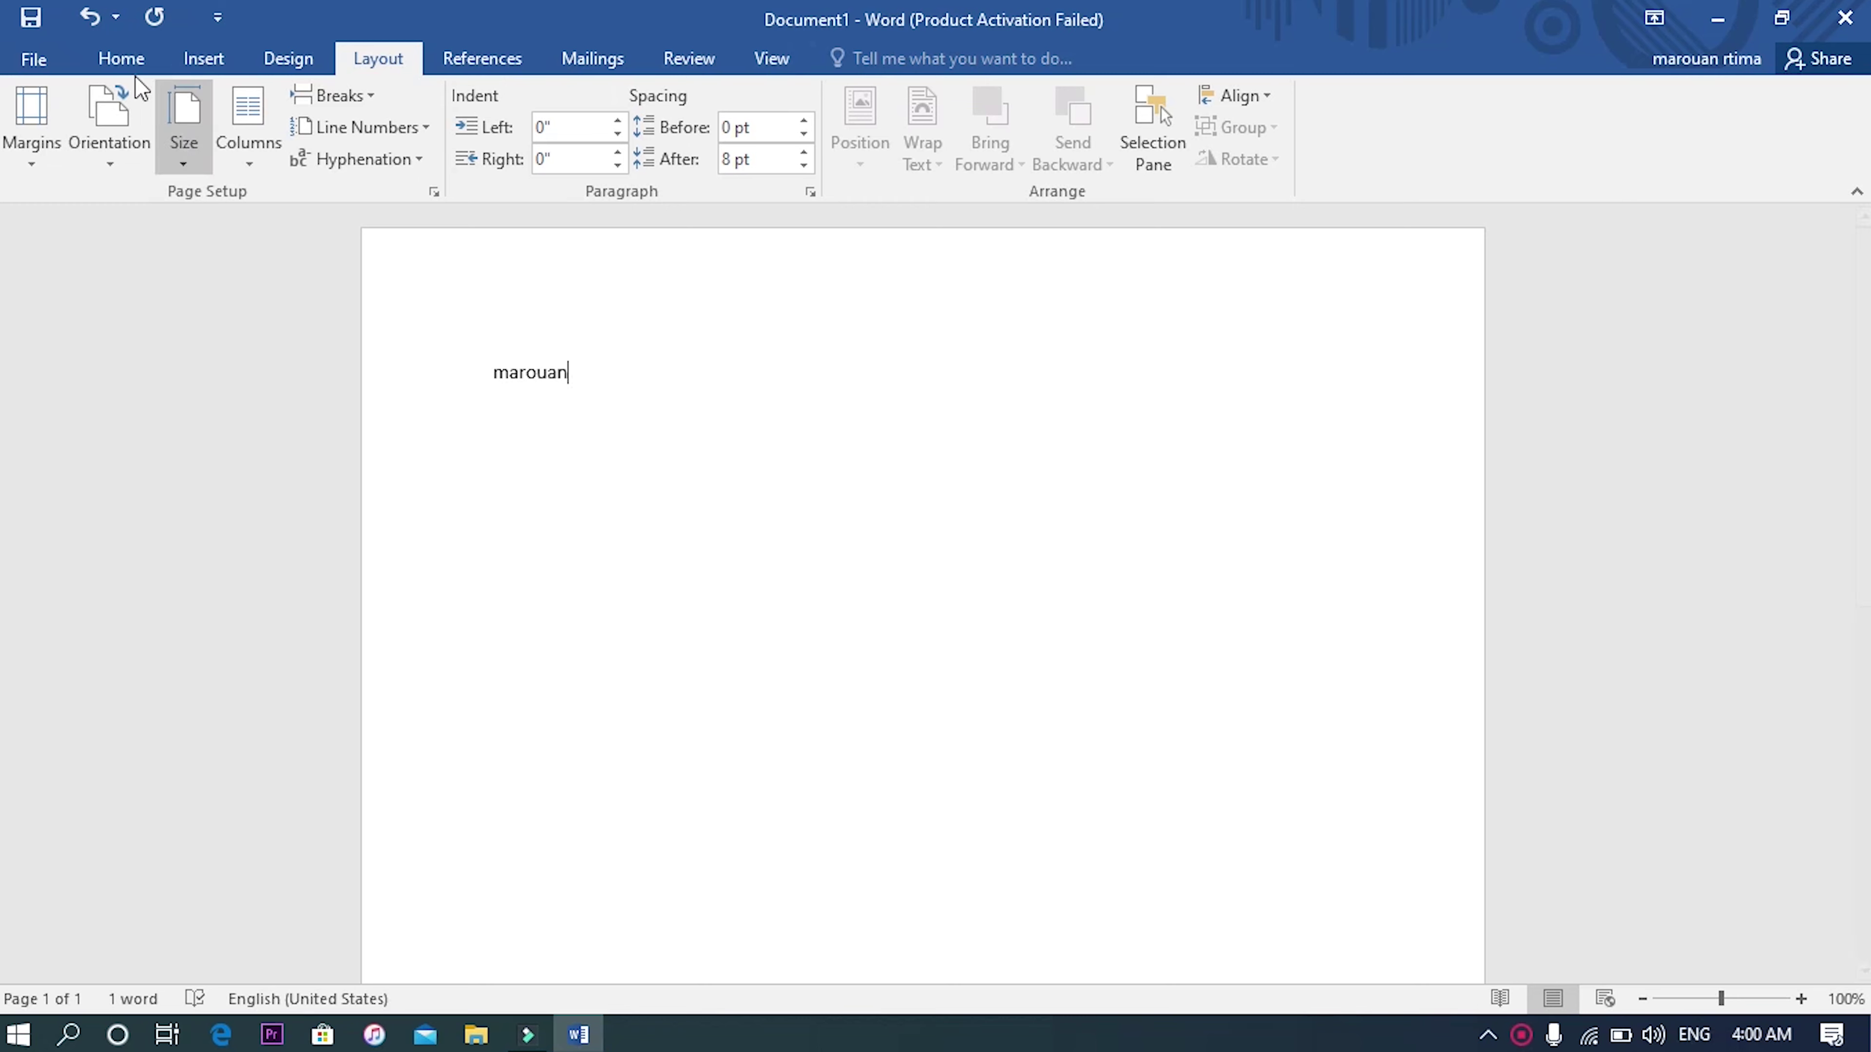
{"action": "left_click", "coordinate": [288, 64]}
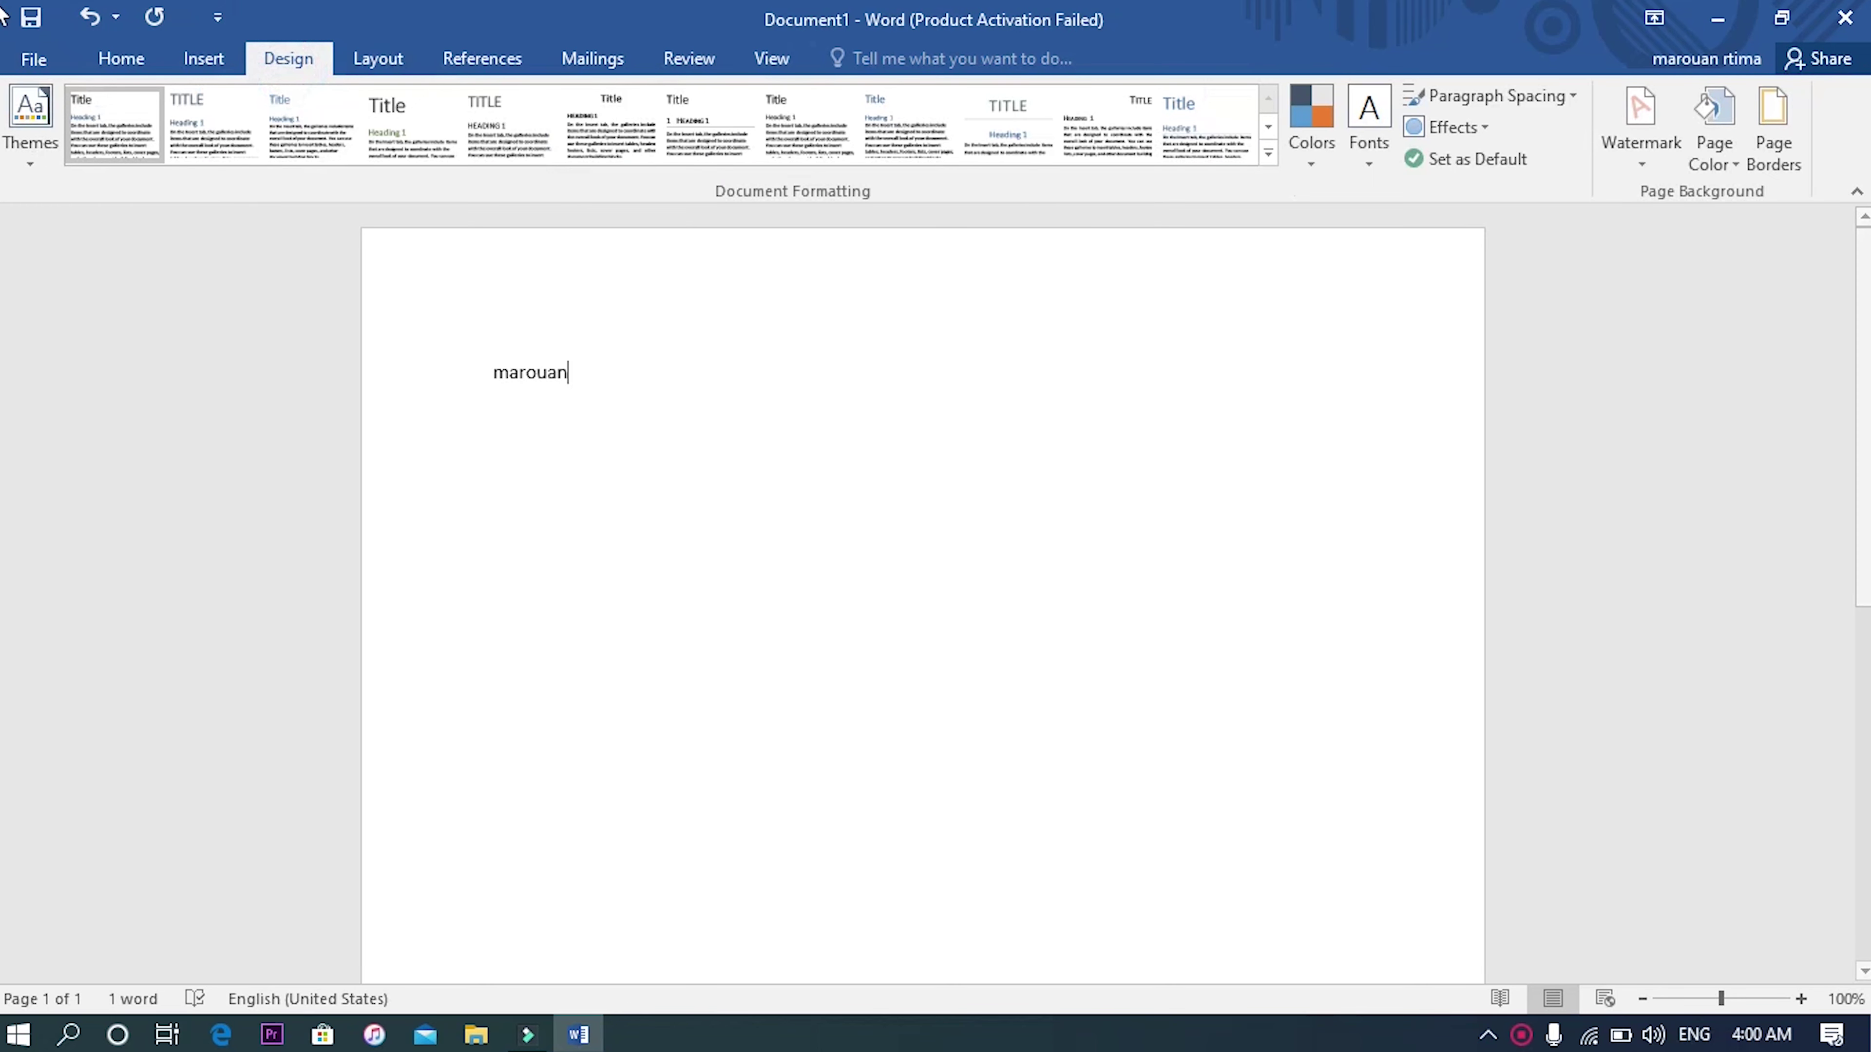
{"action": "left_click", "coordinate": [221, 63]}
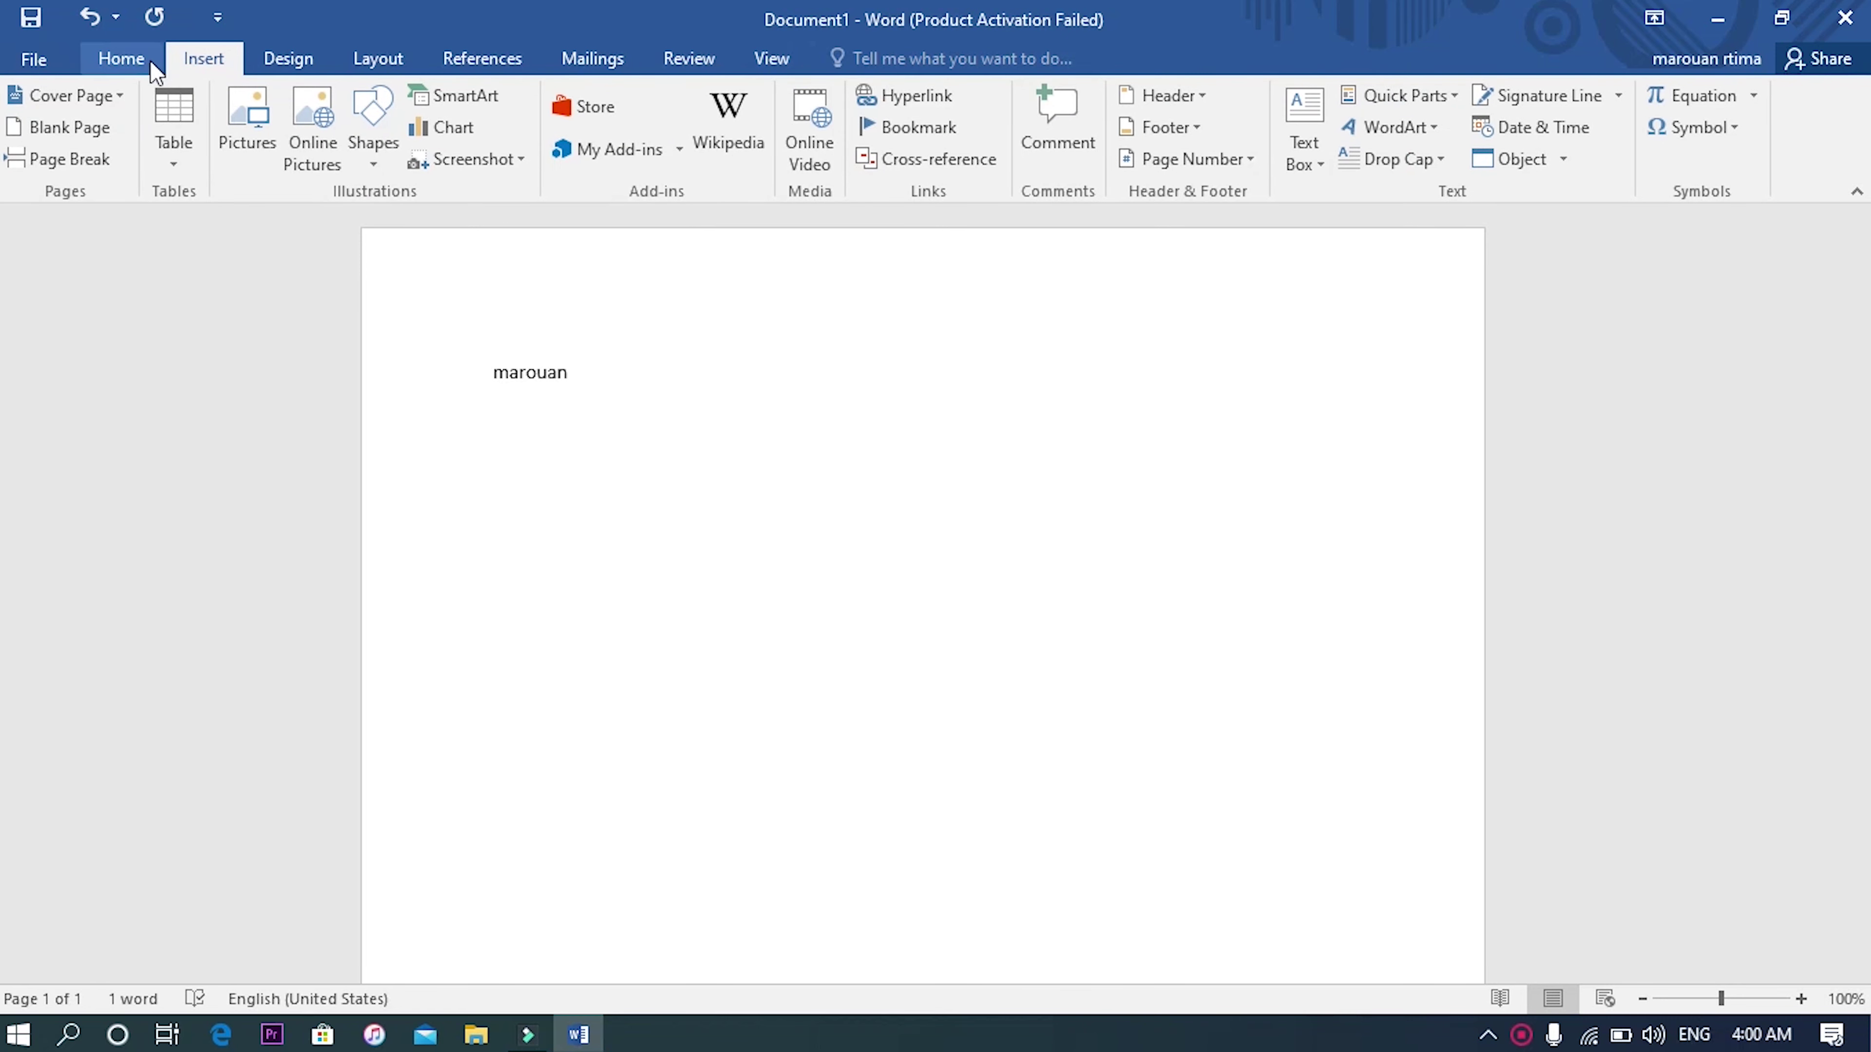
{"action": "left_click", "coordinate": [133, 63]}
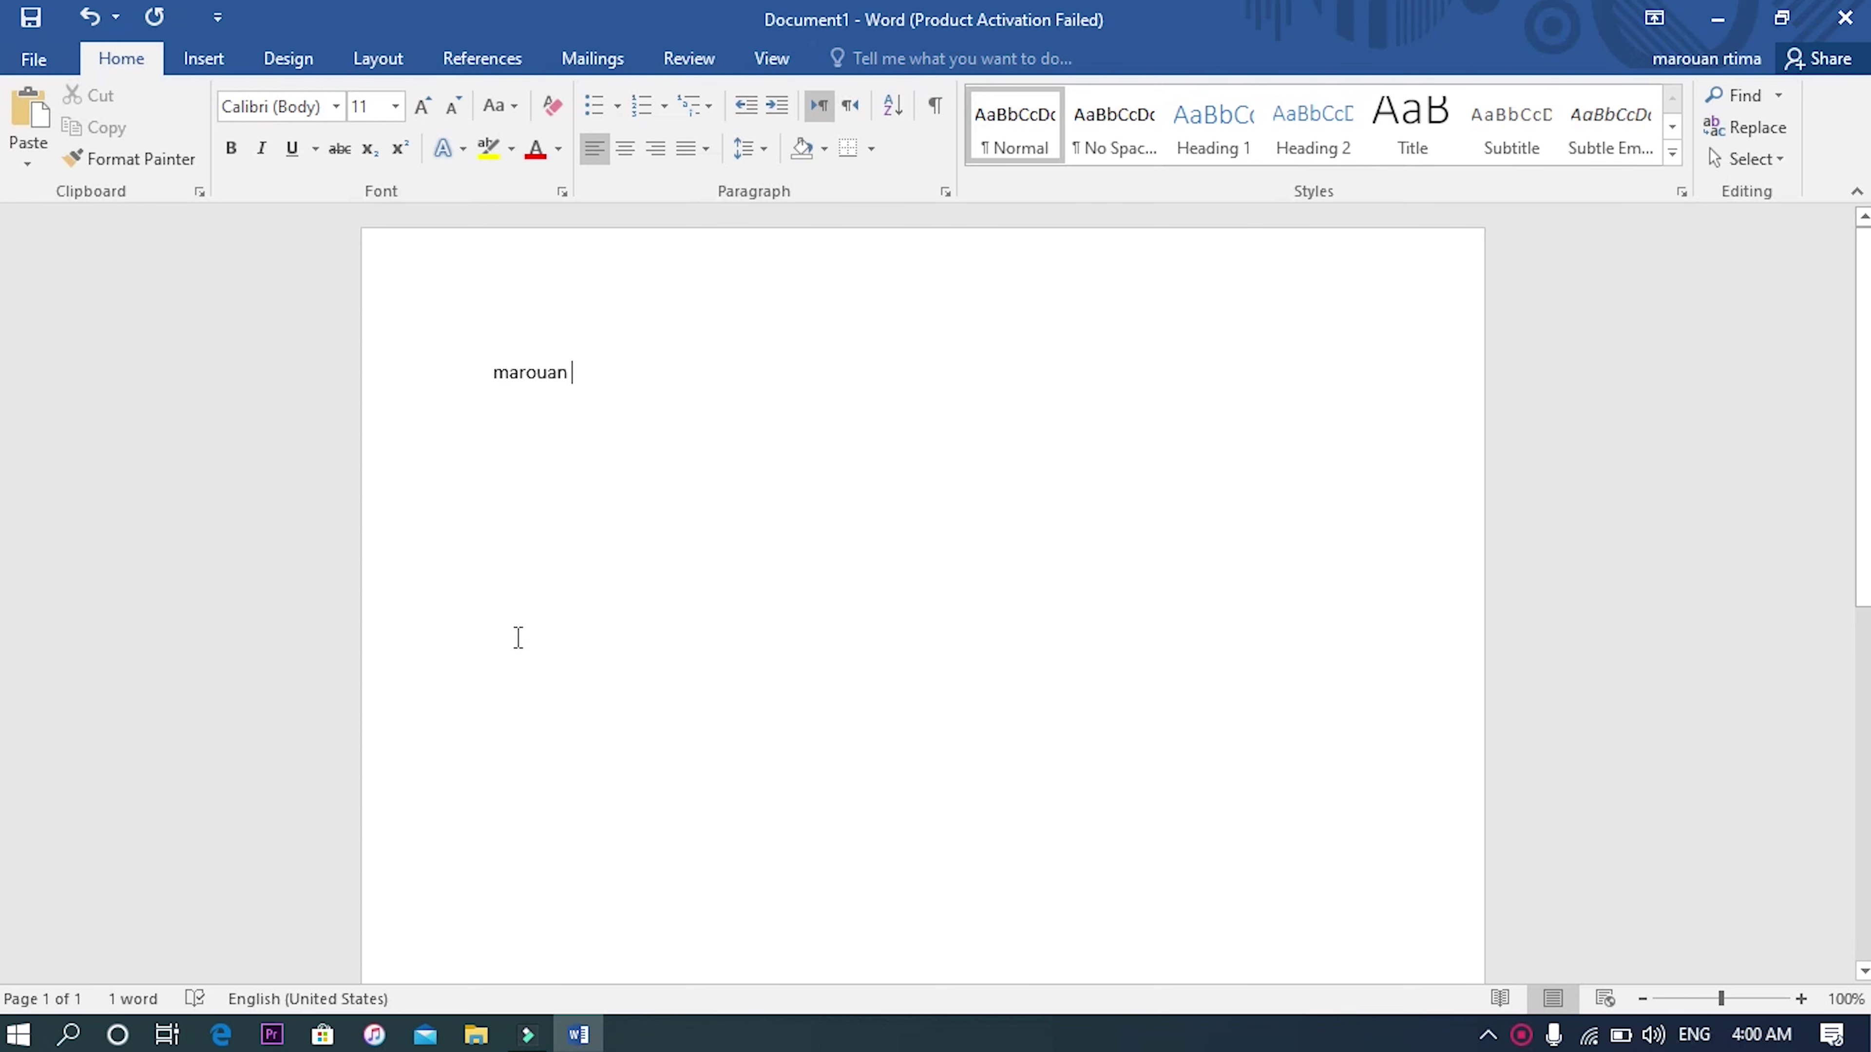
- Complete the name, then add lines 'thjujtyjut', 'tykyiluop' and 'ukyu' with an empty line below
{"action": "type", "text": "rtima"}
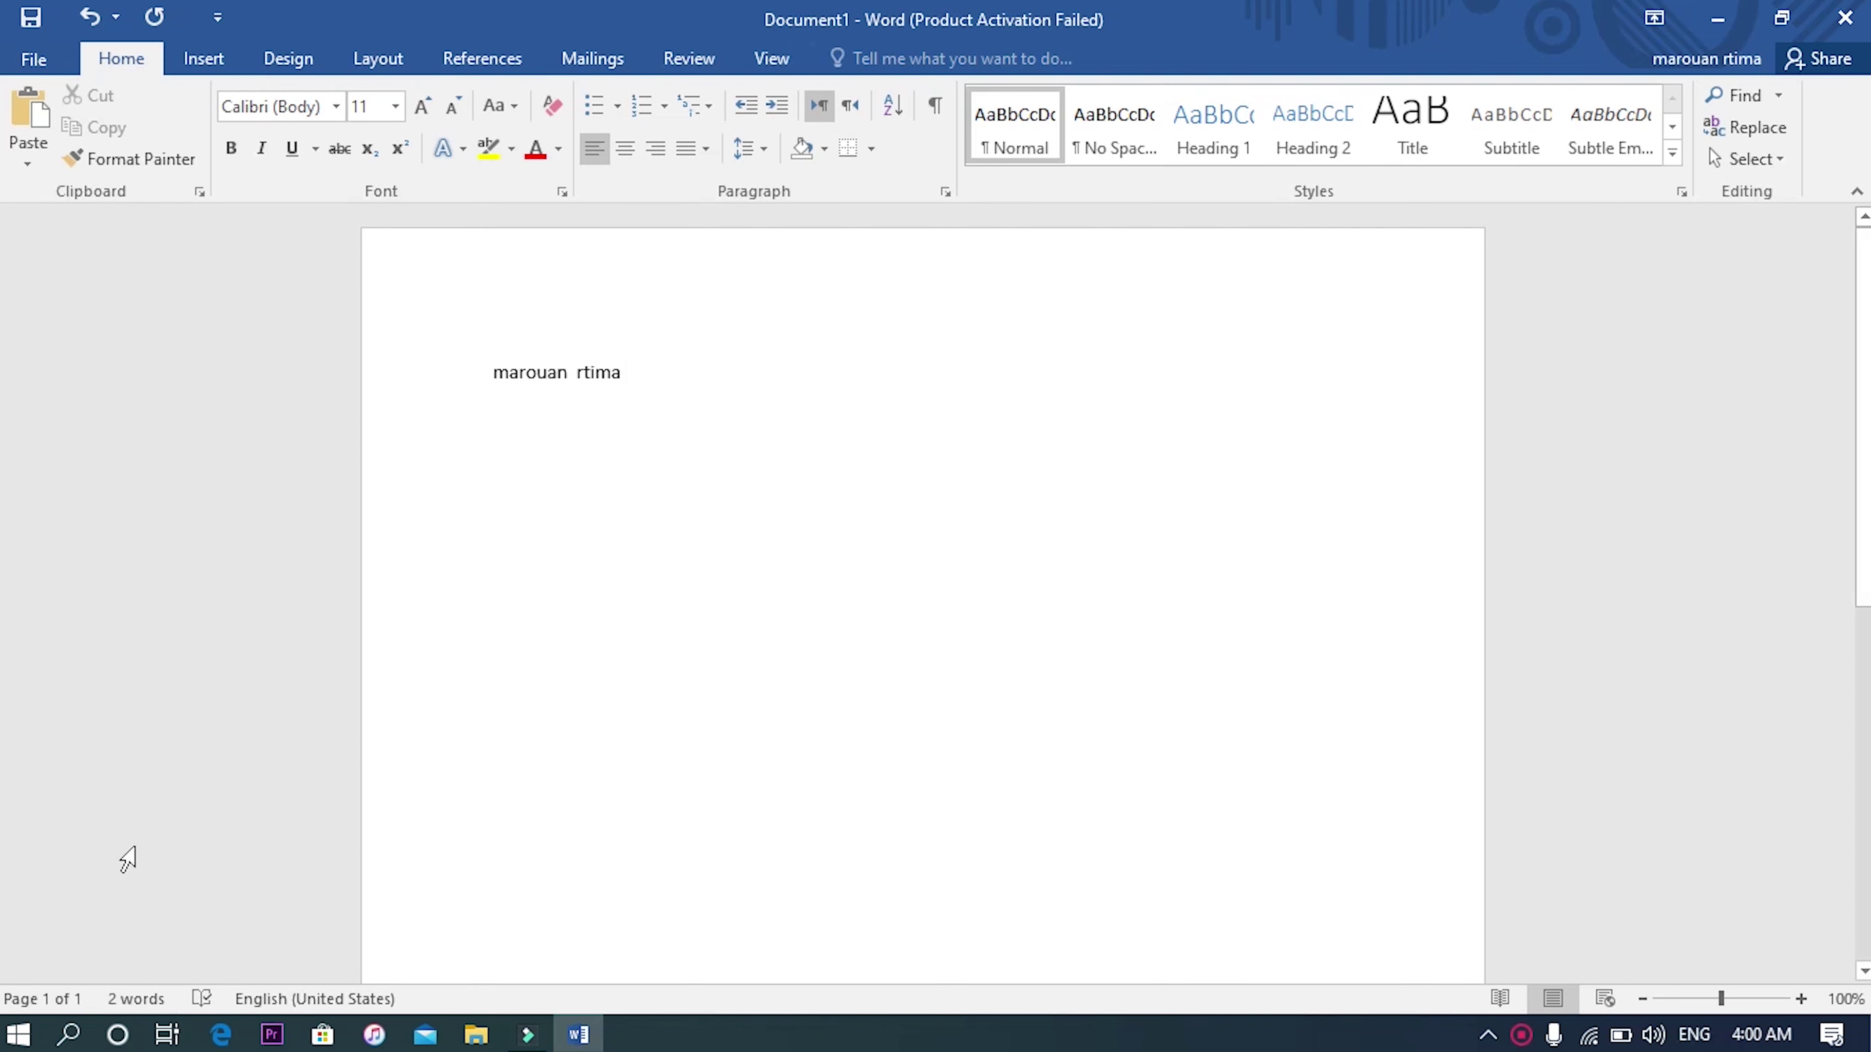
{"action": "key", "text": "Return"}
{"action": "type", "text": "thjujtyjut"}
{"action": "key", "text": "Return"}
{"action": "type", "text": "tykyiluop"}
{"action": "key", "text": "Return"}
{"action": "type", "text": "ukyu"}
{"action": "key", "text": "Return"}
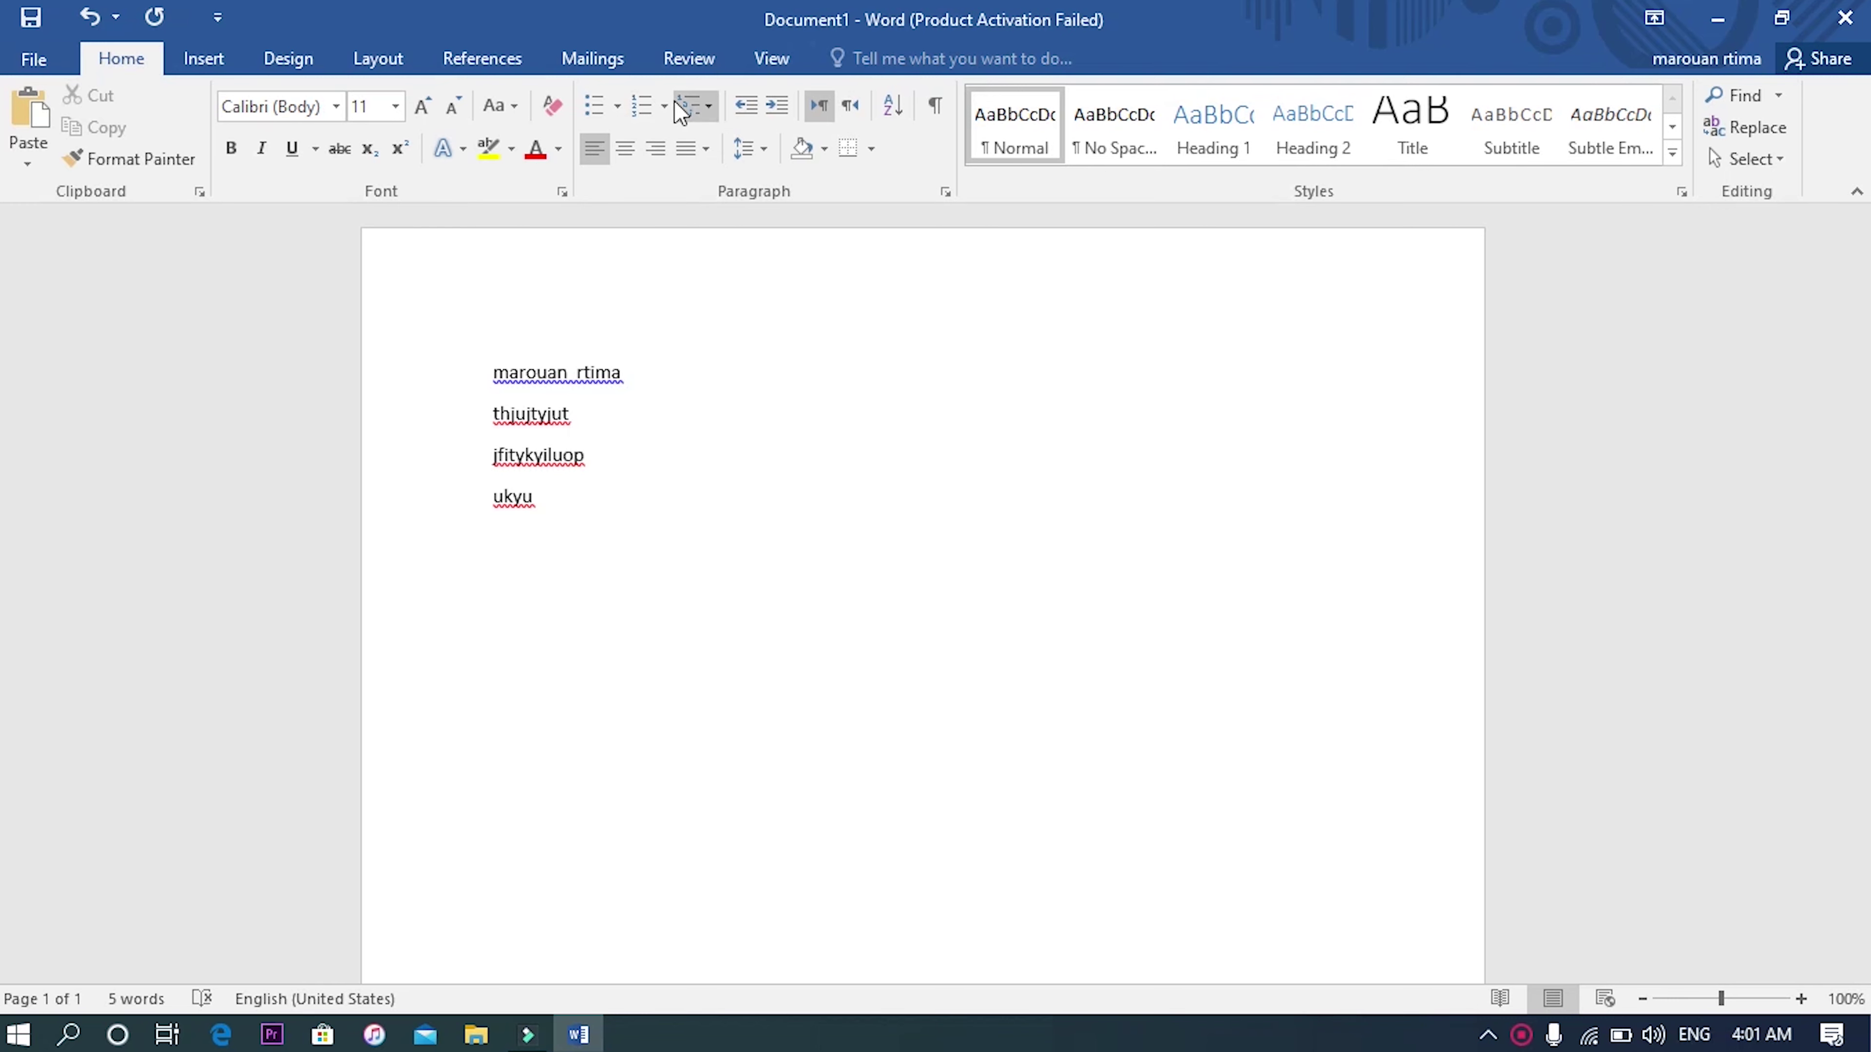
{"action": "left_click", "coordinate": [690, 59]}
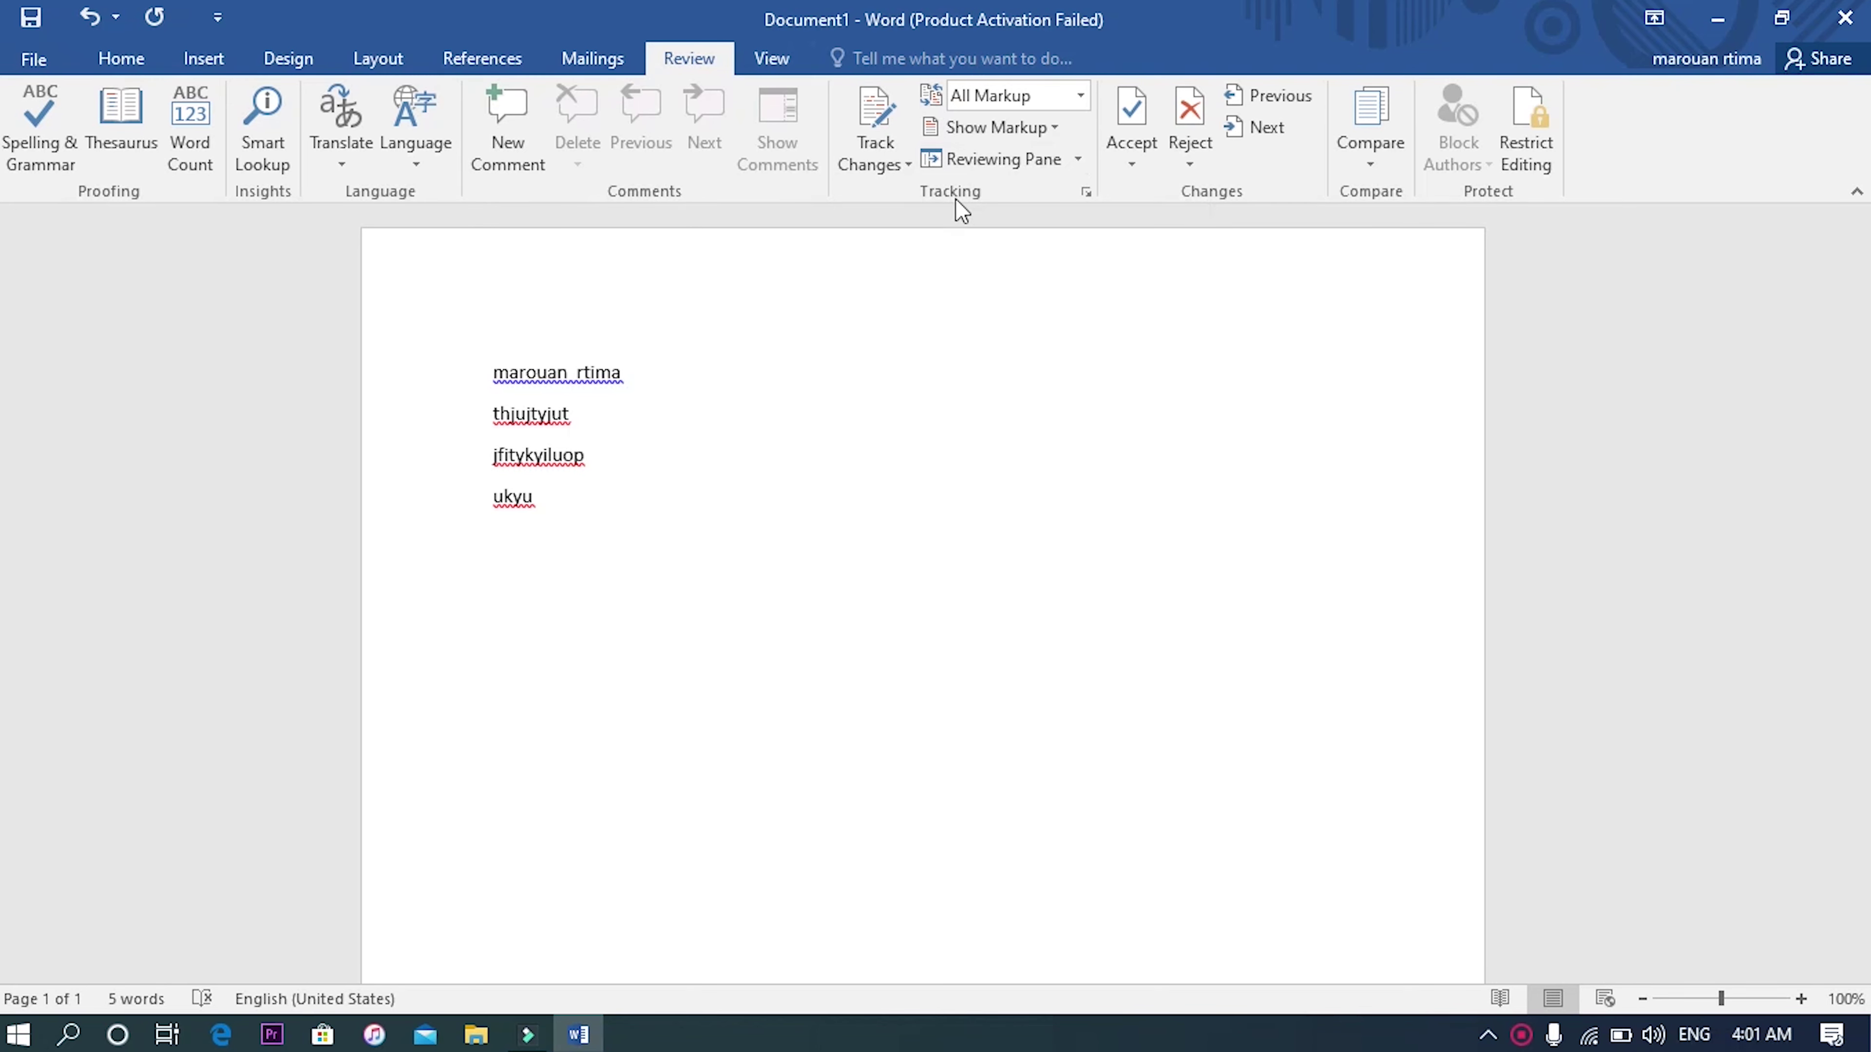
- Search 'image' in the Tell me box, clear it, and return to the document
{"action": "left_click", "coordinate": [912, 56]}
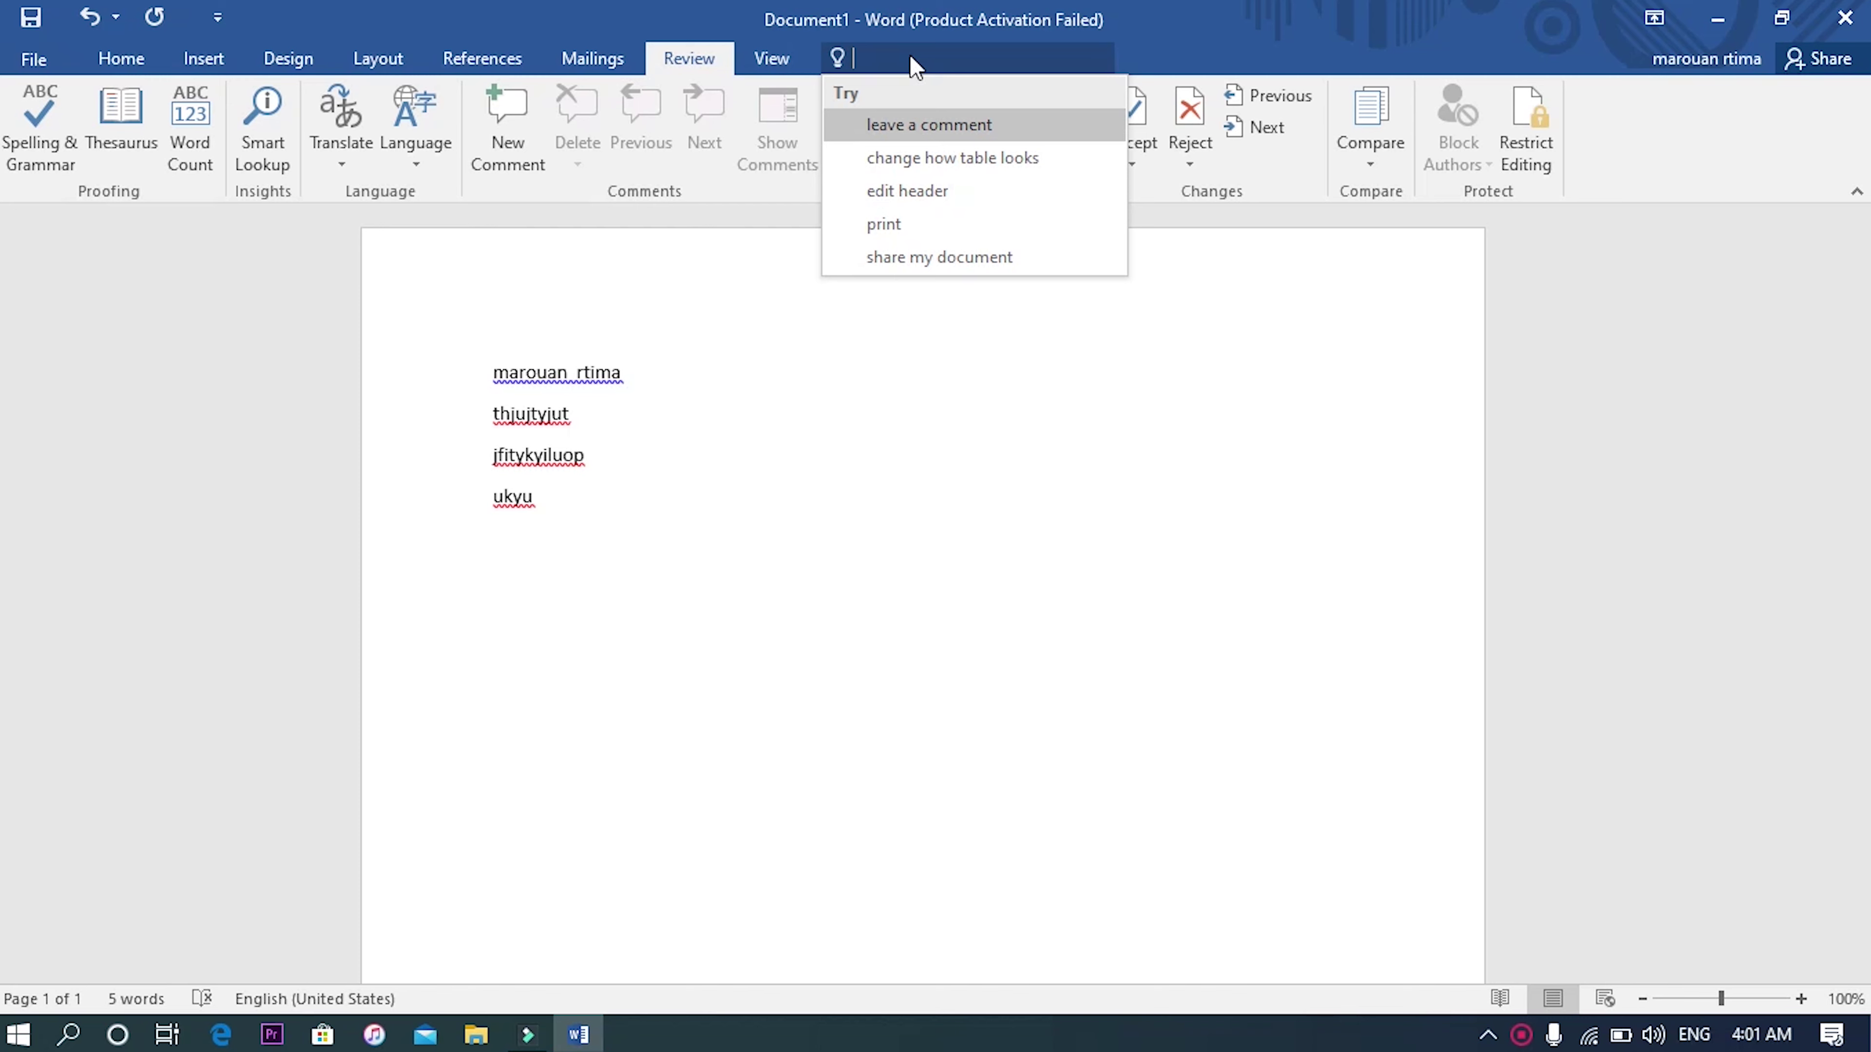
{"action": "type", "text": "im"}
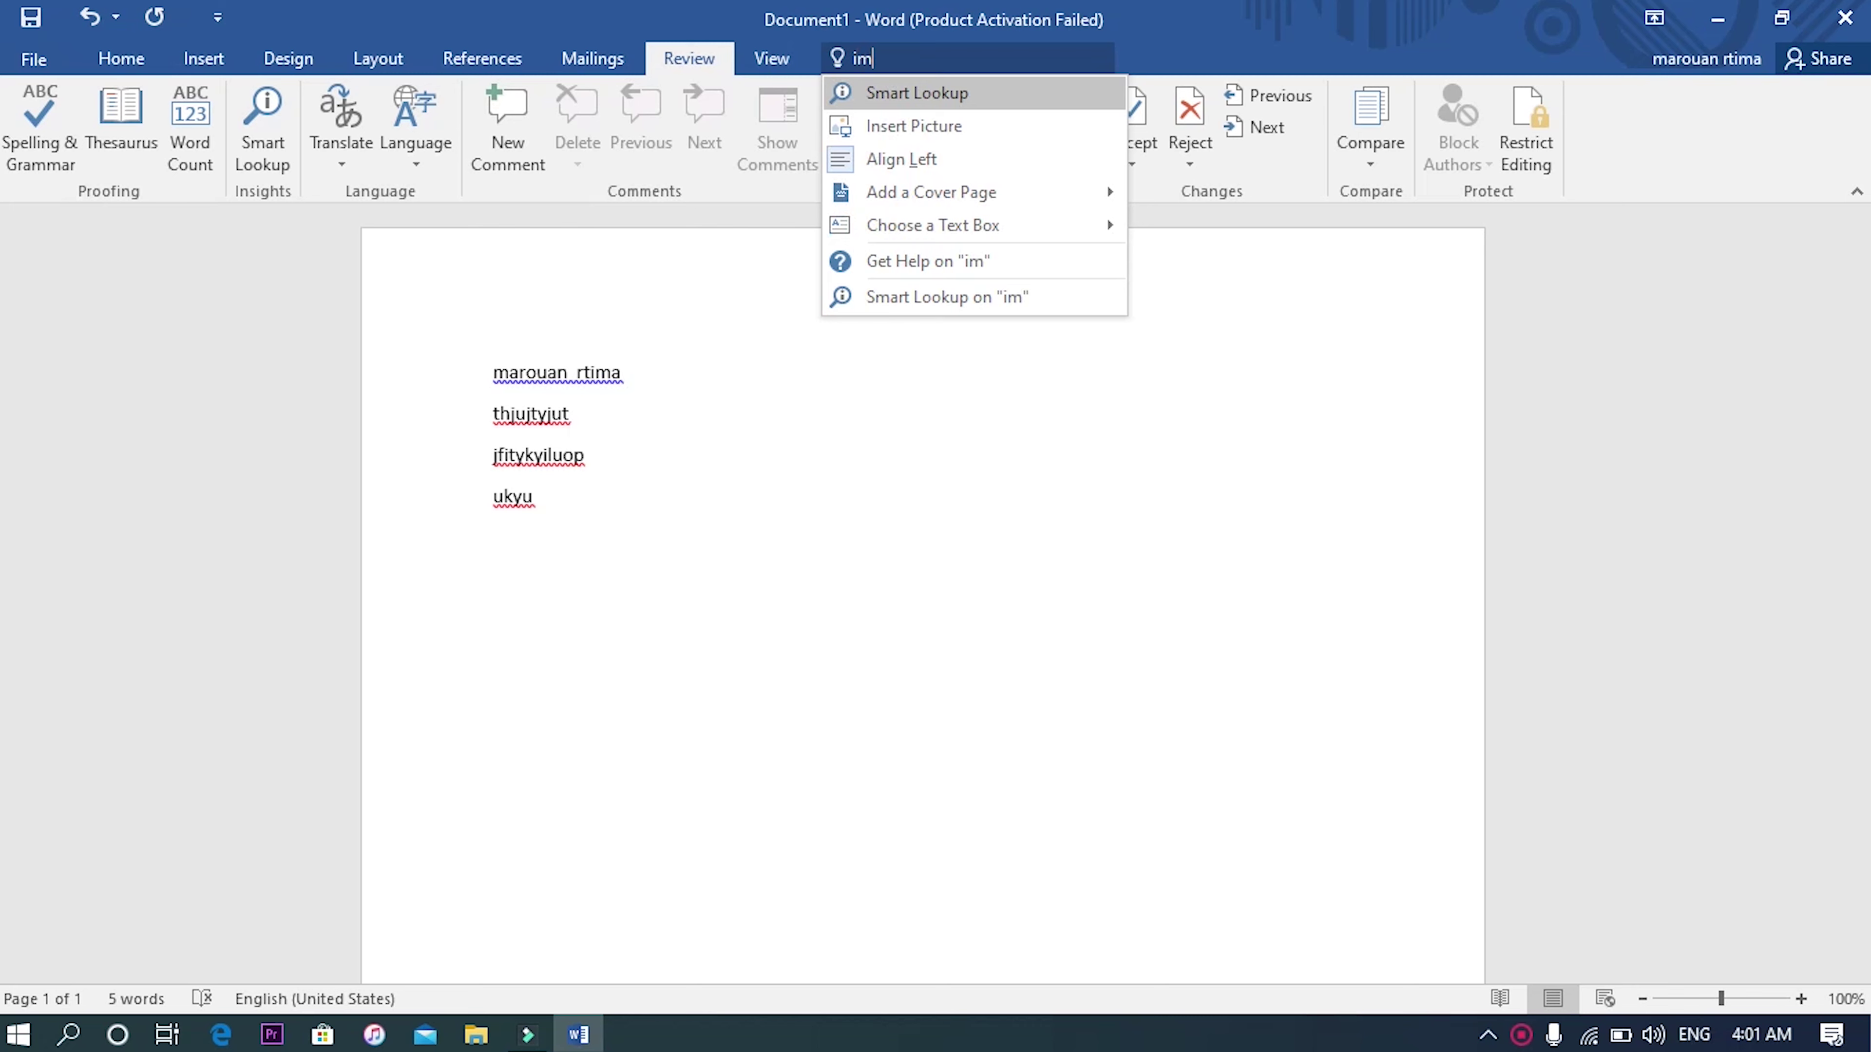
{"action": "type", "text": "a"}
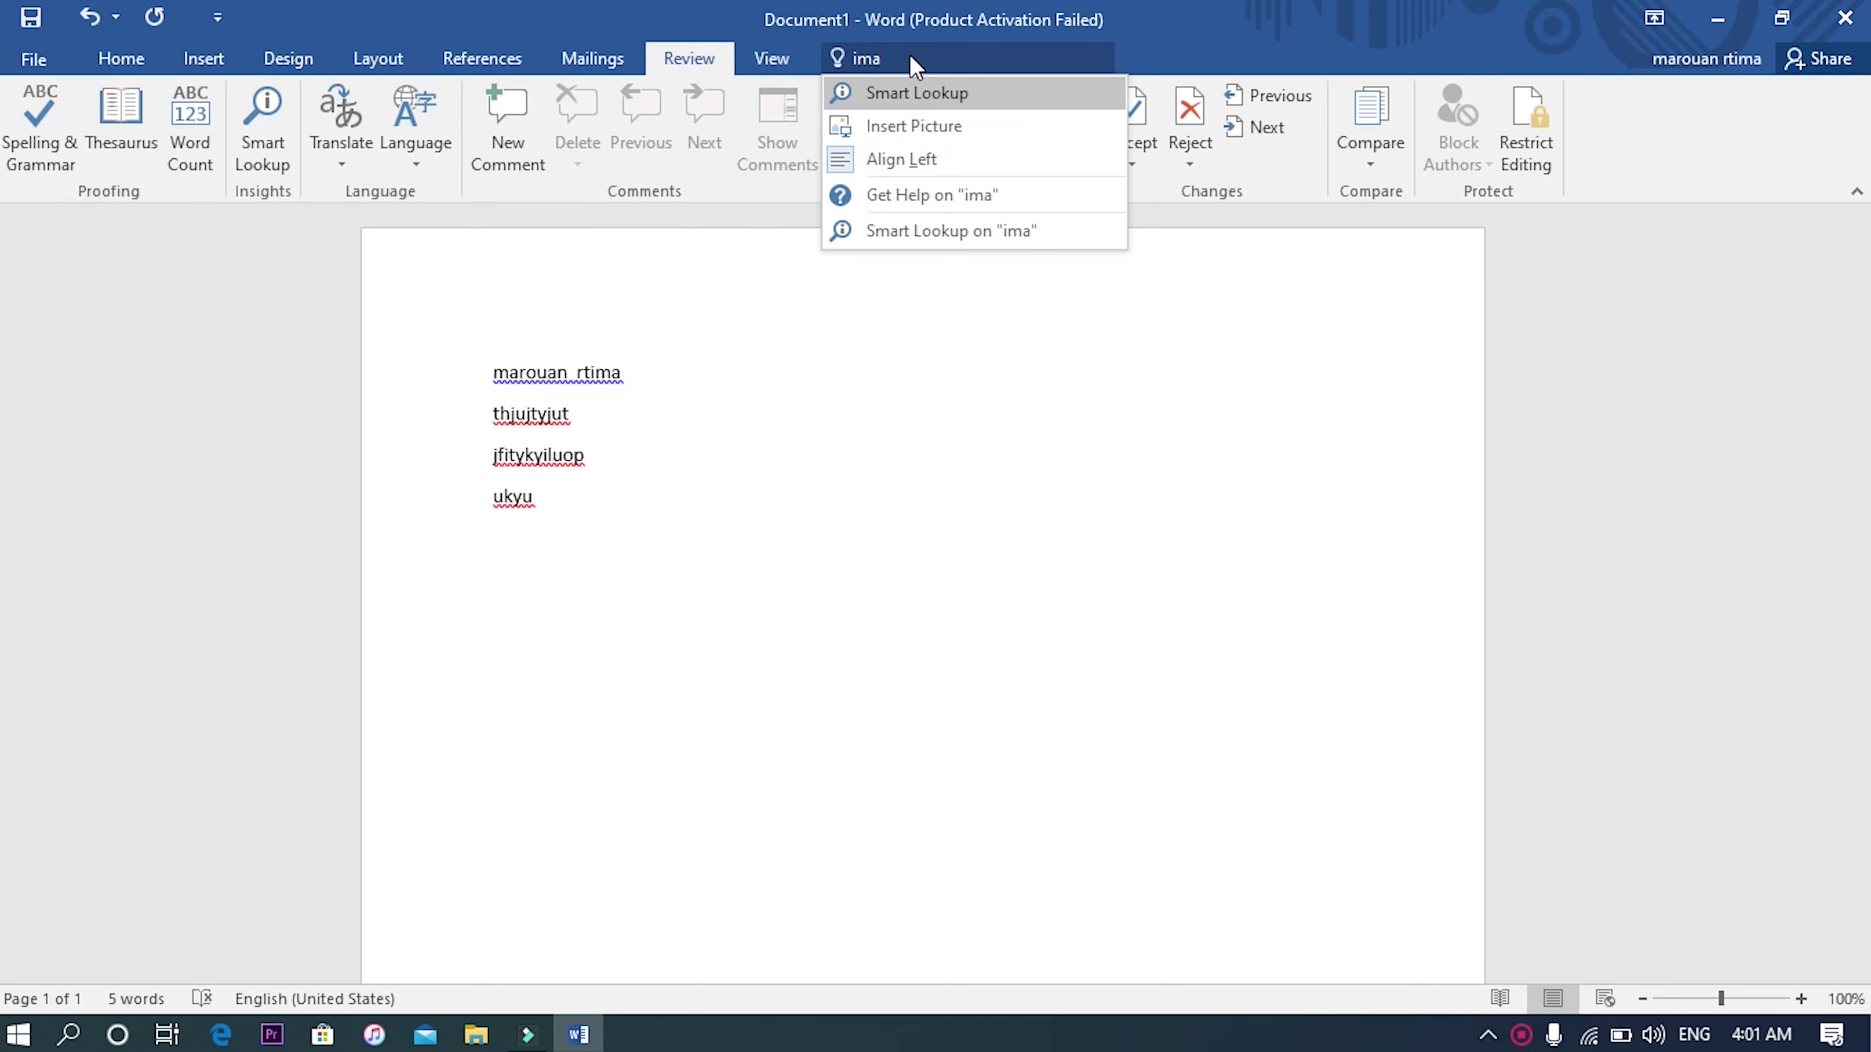
{"action": "type", "text": "ge"}
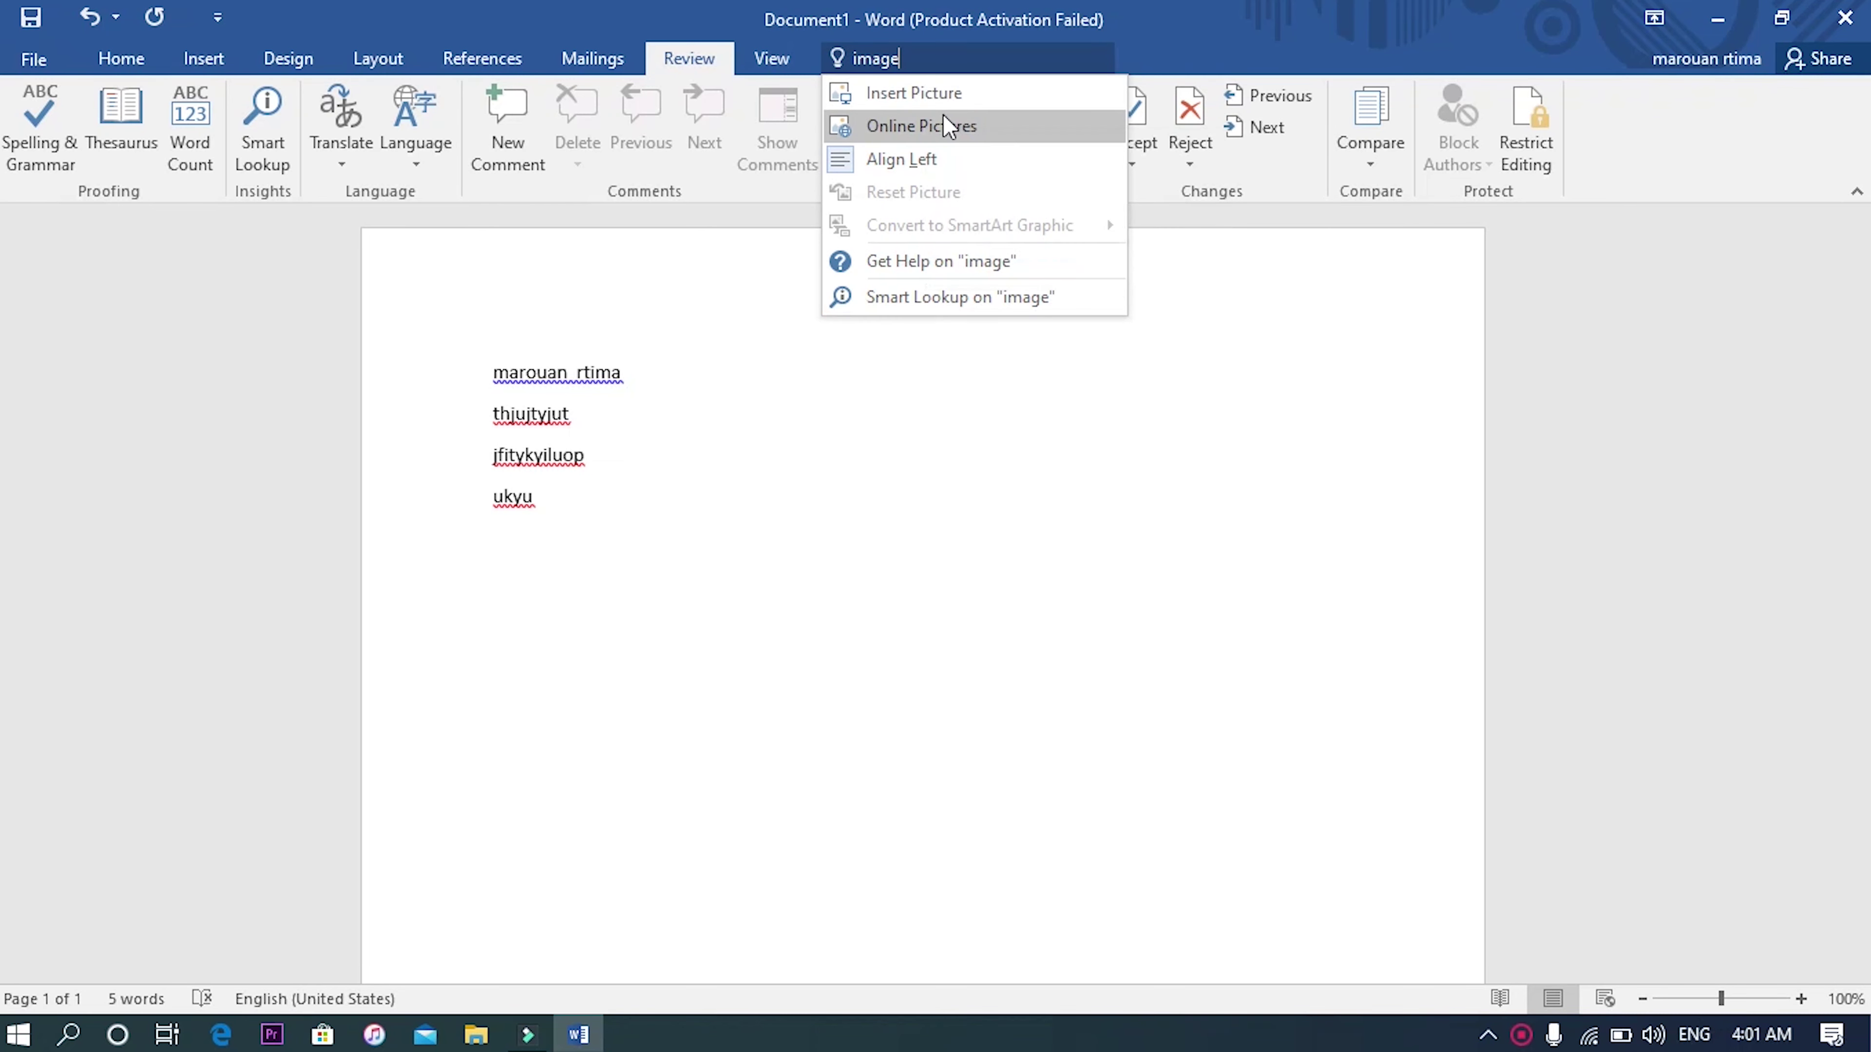
{"action": "key", "text": "BackSpace"}
{"action": "key", "text": "BackSpace"}
{"action": "key", "text": "BackSpace"}
{"action": "key", "text": "BackSpace"}
{"action": "key", "text": "BackSpace"}
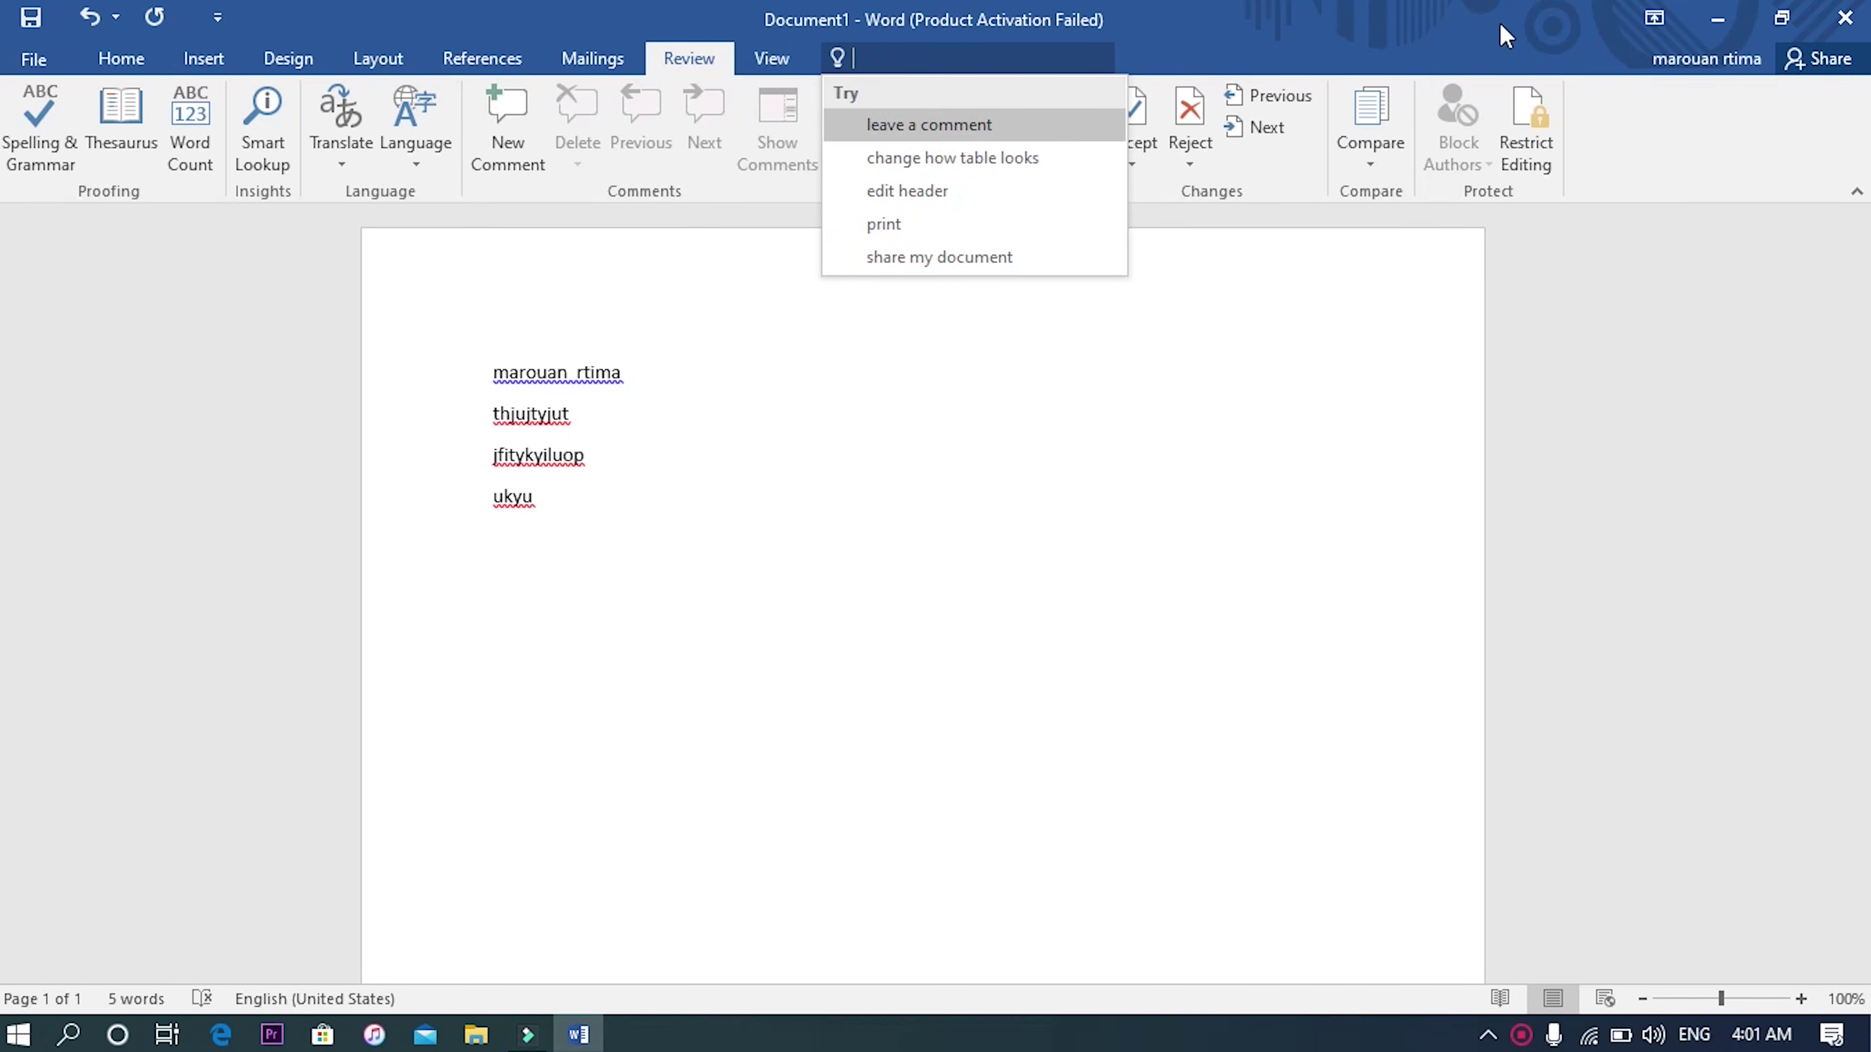
{"action": "left_click", "coordinate": [1098, 575]}
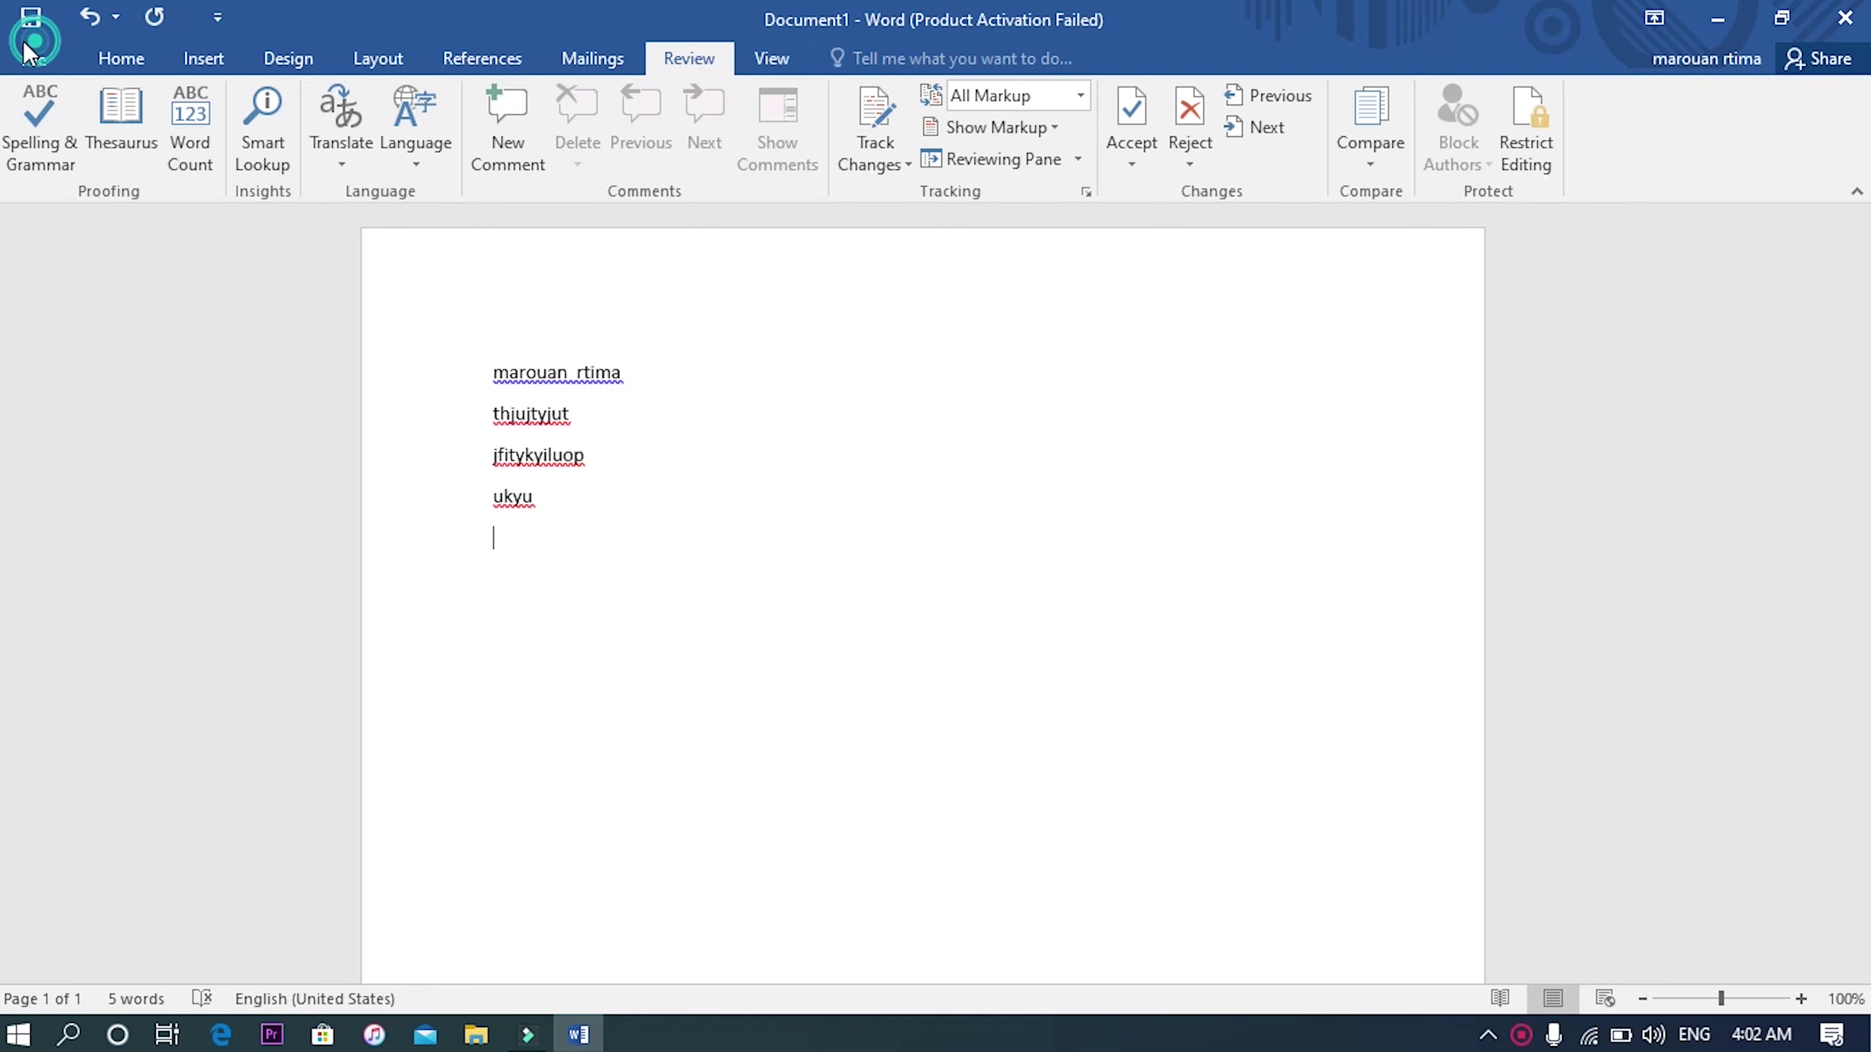
- Open Save As under This PC and browse to the Desktop folder
{"action": "left_click", "coordinate": [28, 56]}
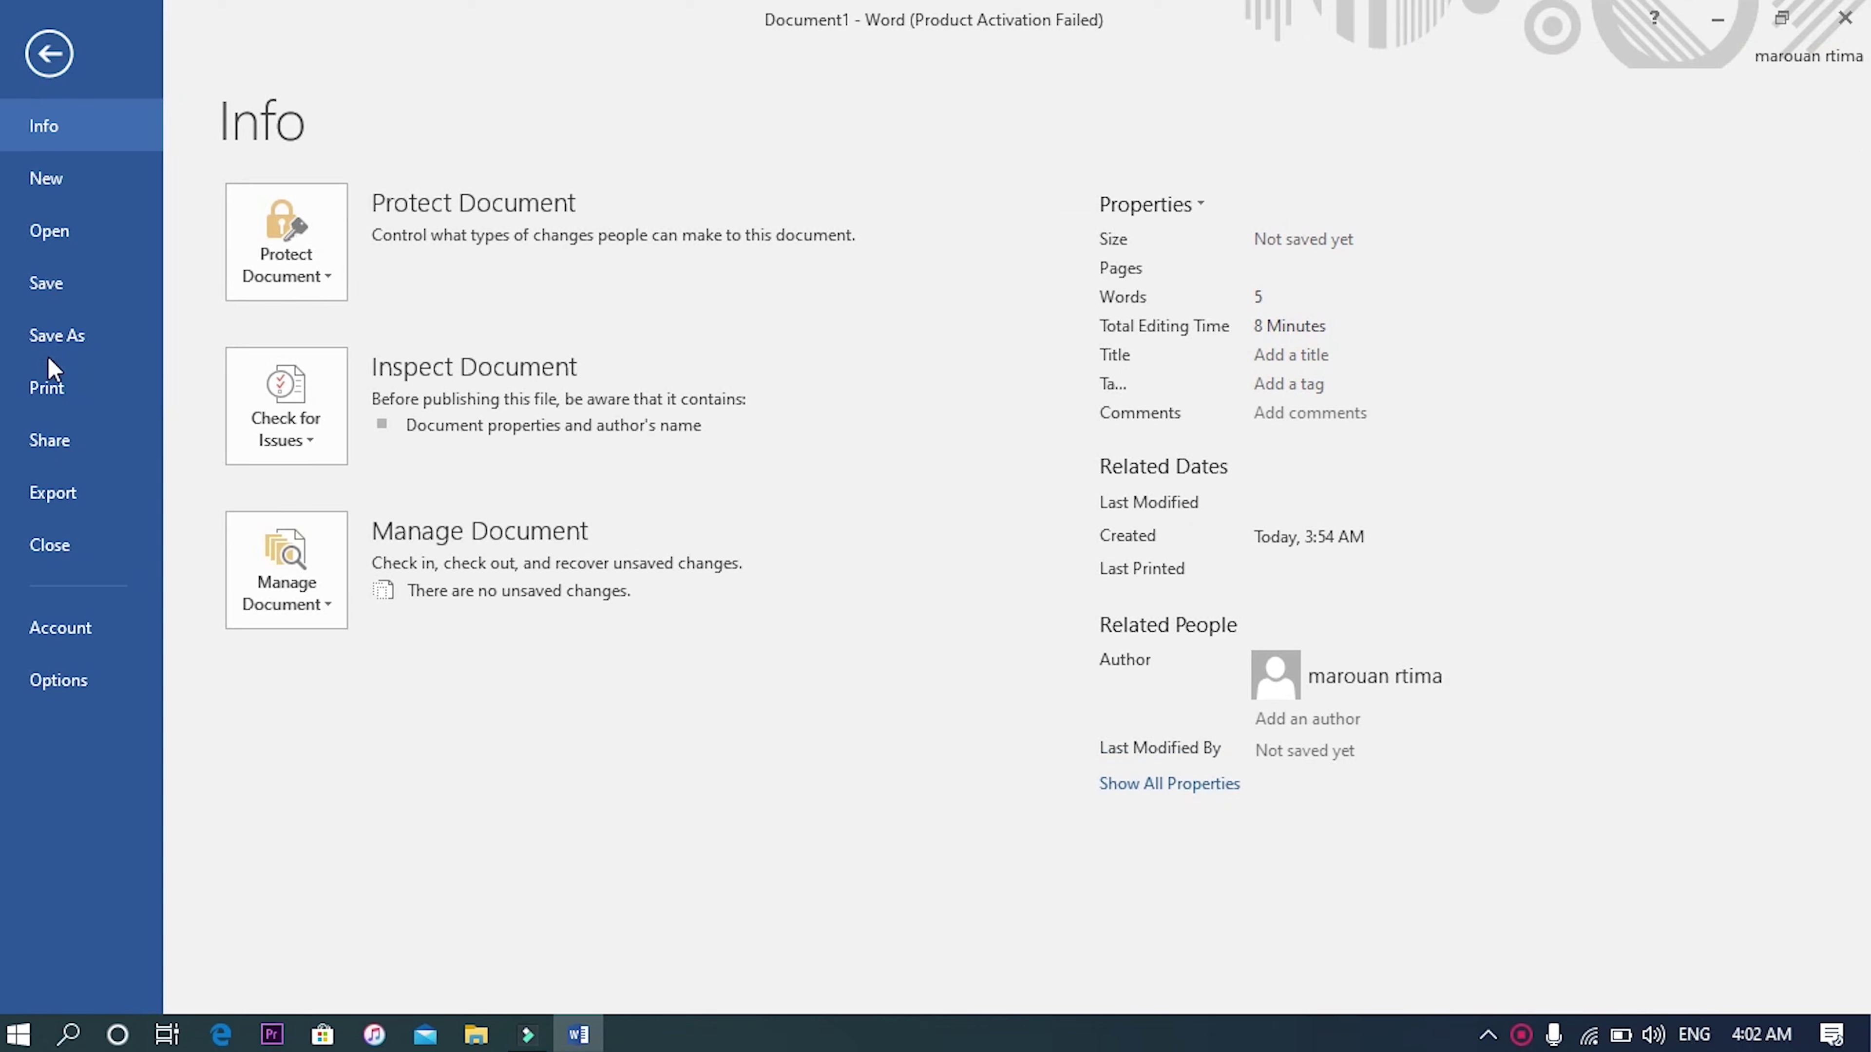
{"action": "left_click", "coordinate": [37, 291]}
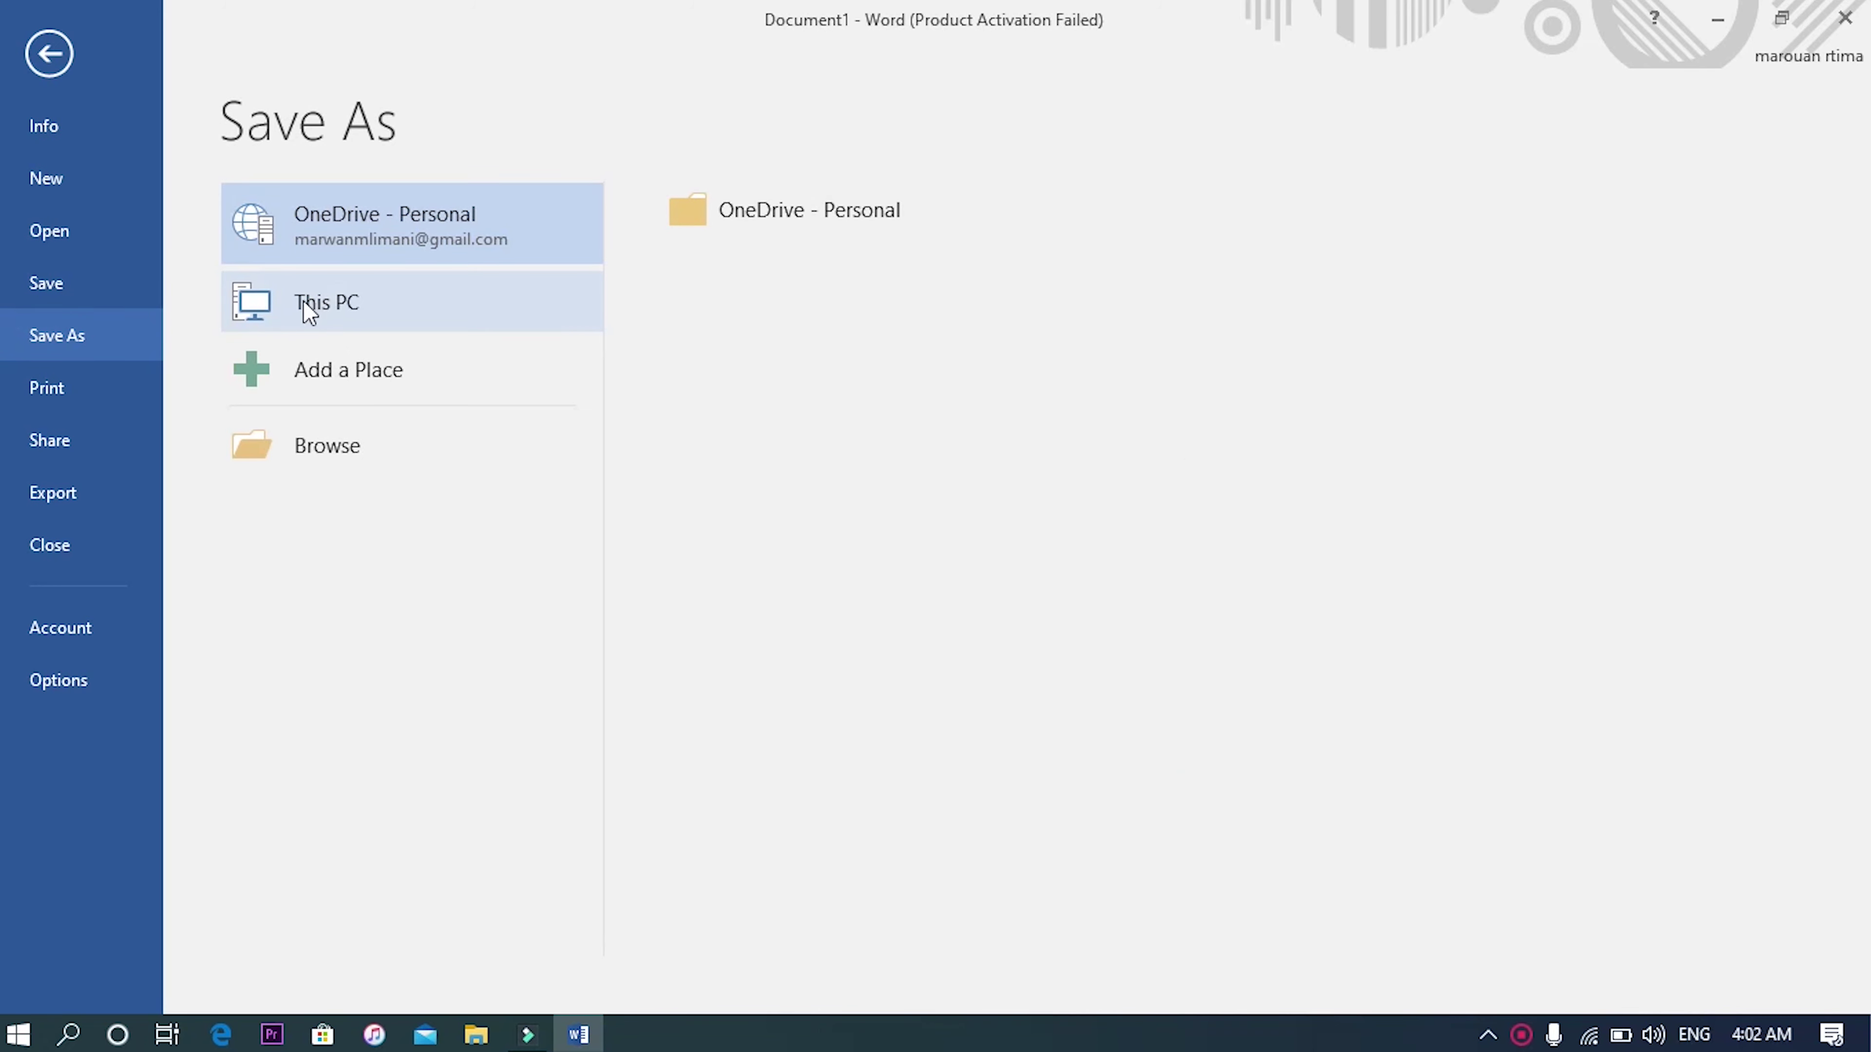
{"action": "left_click", "coordinate": [274, 303]}
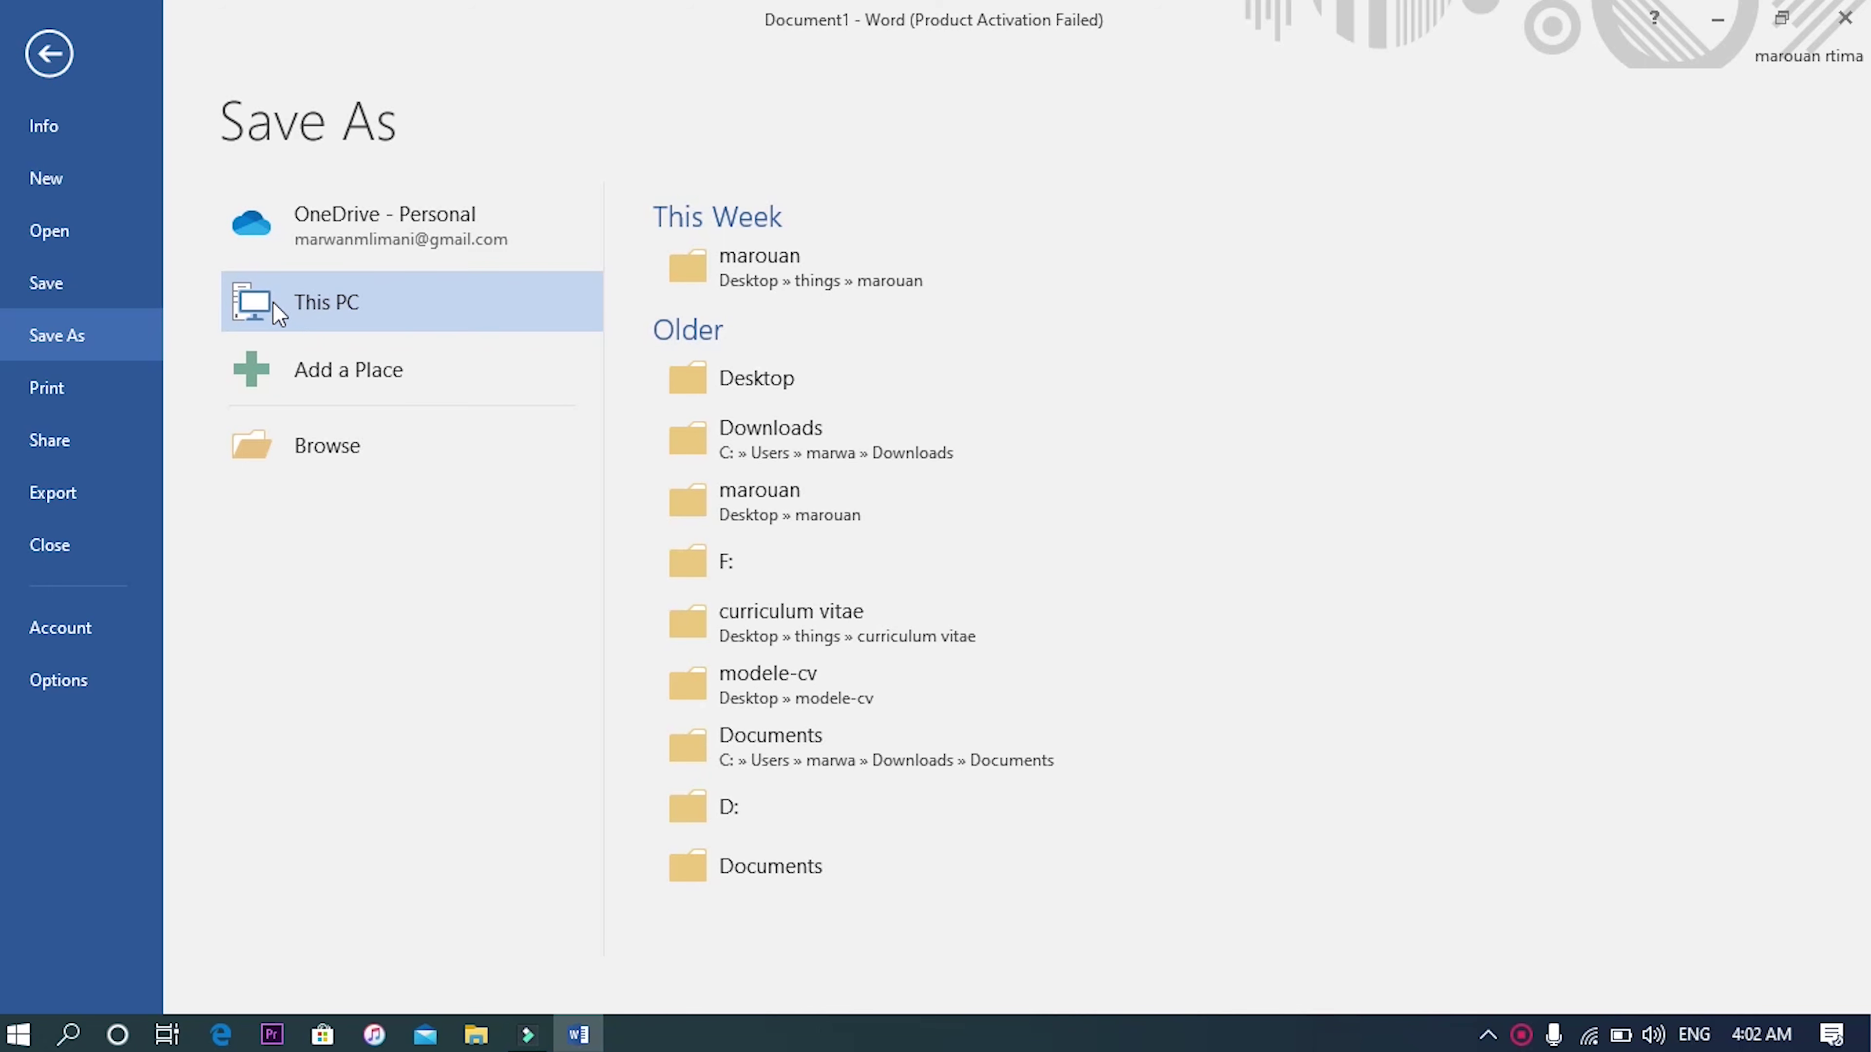
{"action": "left_click", "coordinate": [739, 390]}
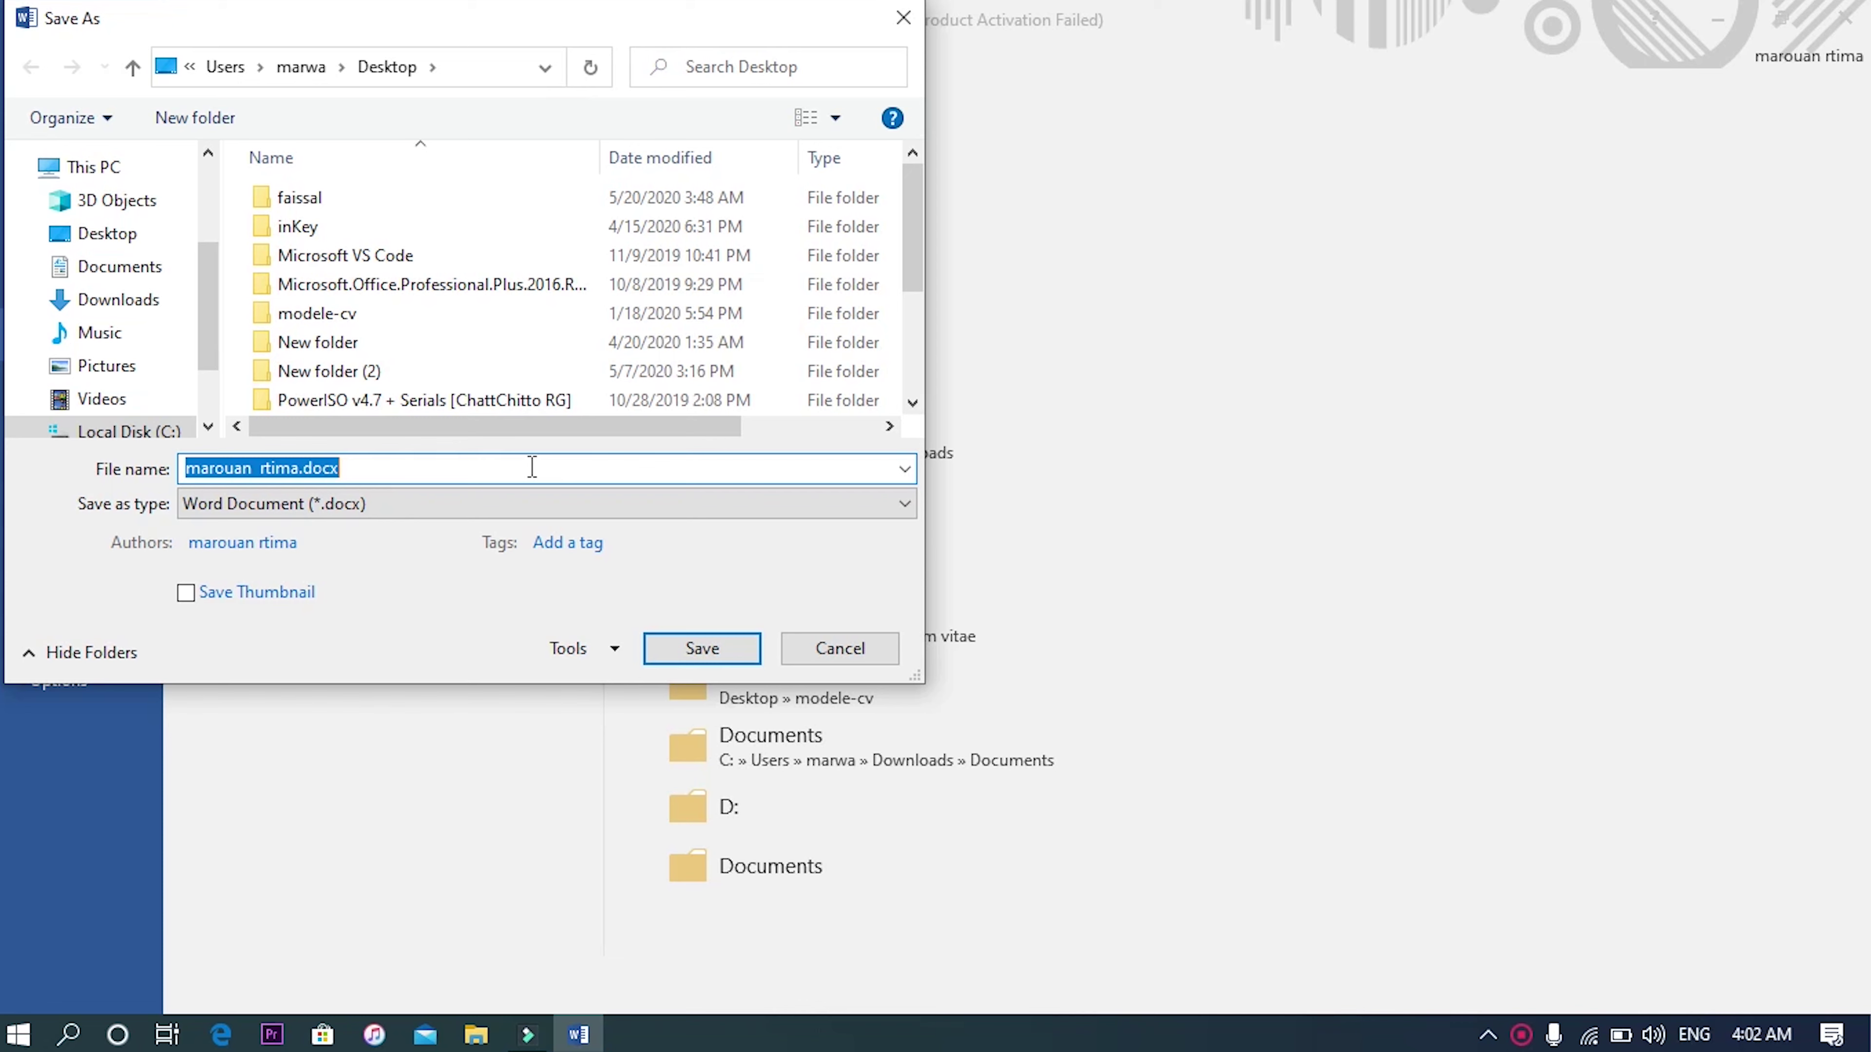
- Save the document to the Desktop as test1 in Word Document (*.docx) format
{"action": "key", "text": "BackSpace"}
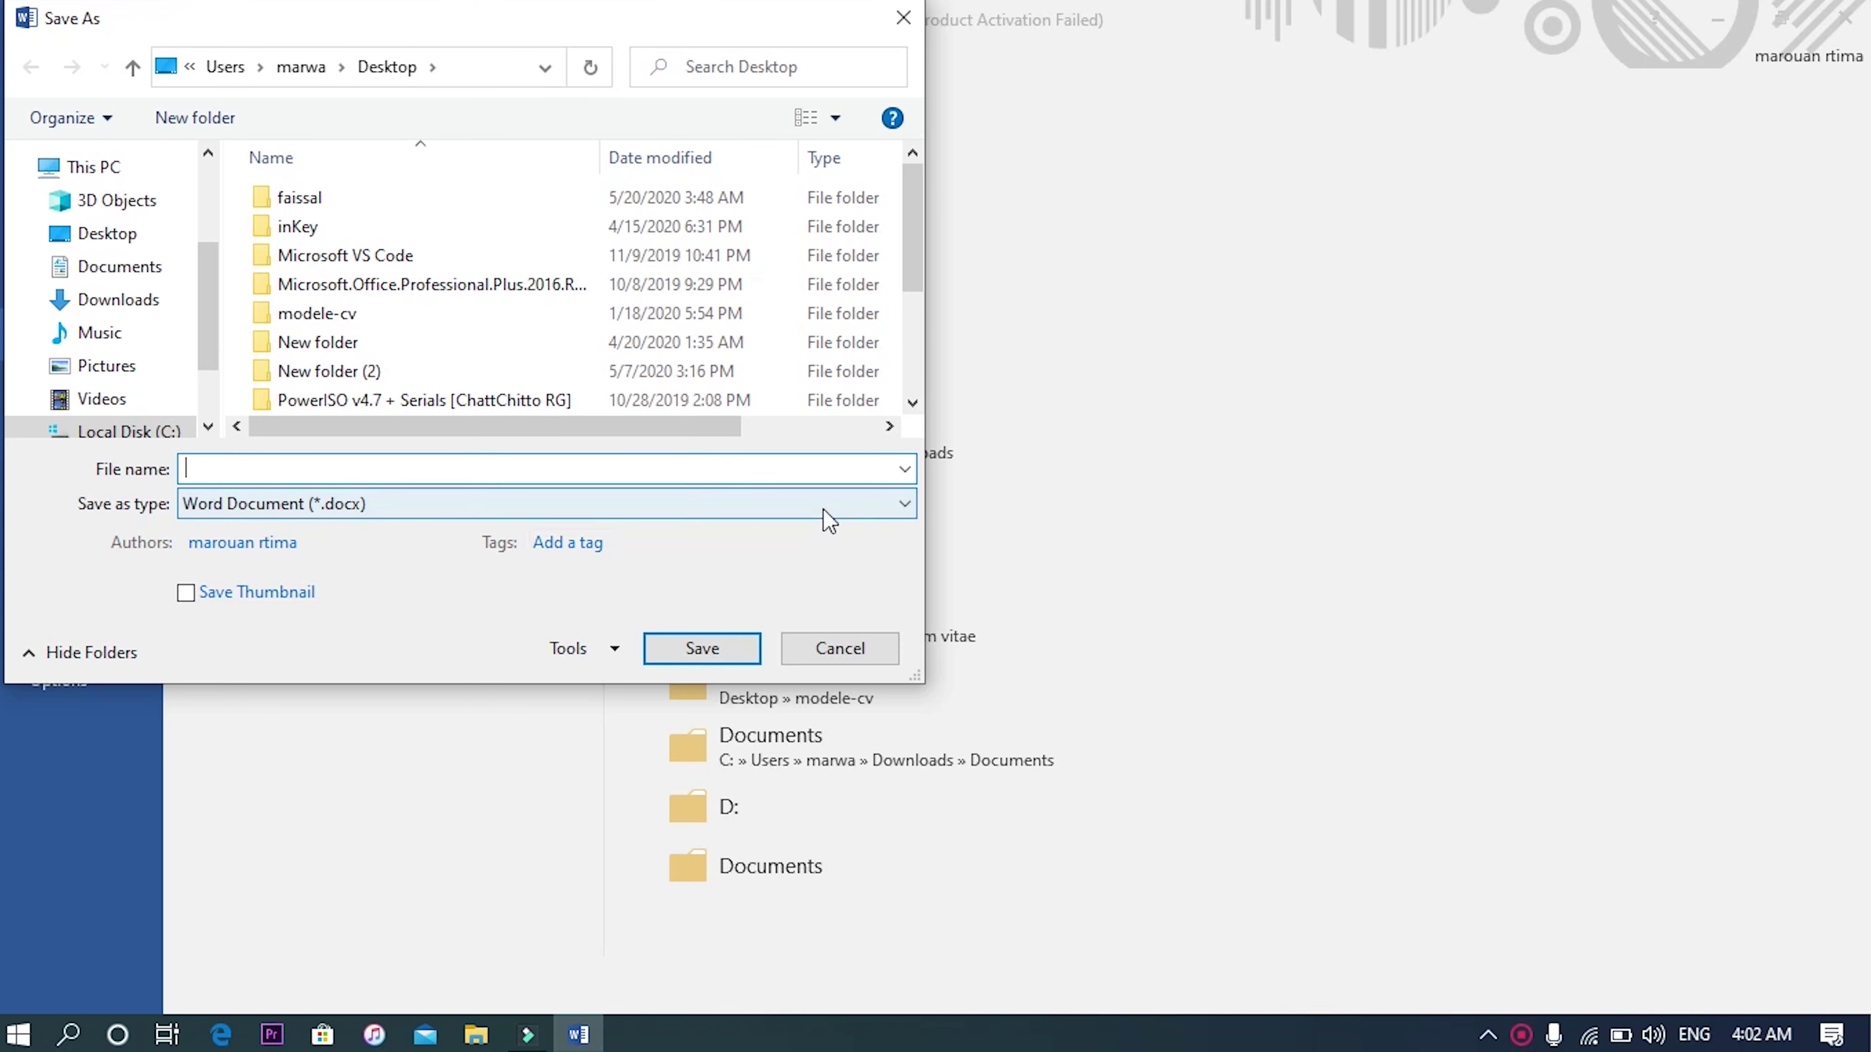
{"action": "left_click", "coordinate": [891, 512]}
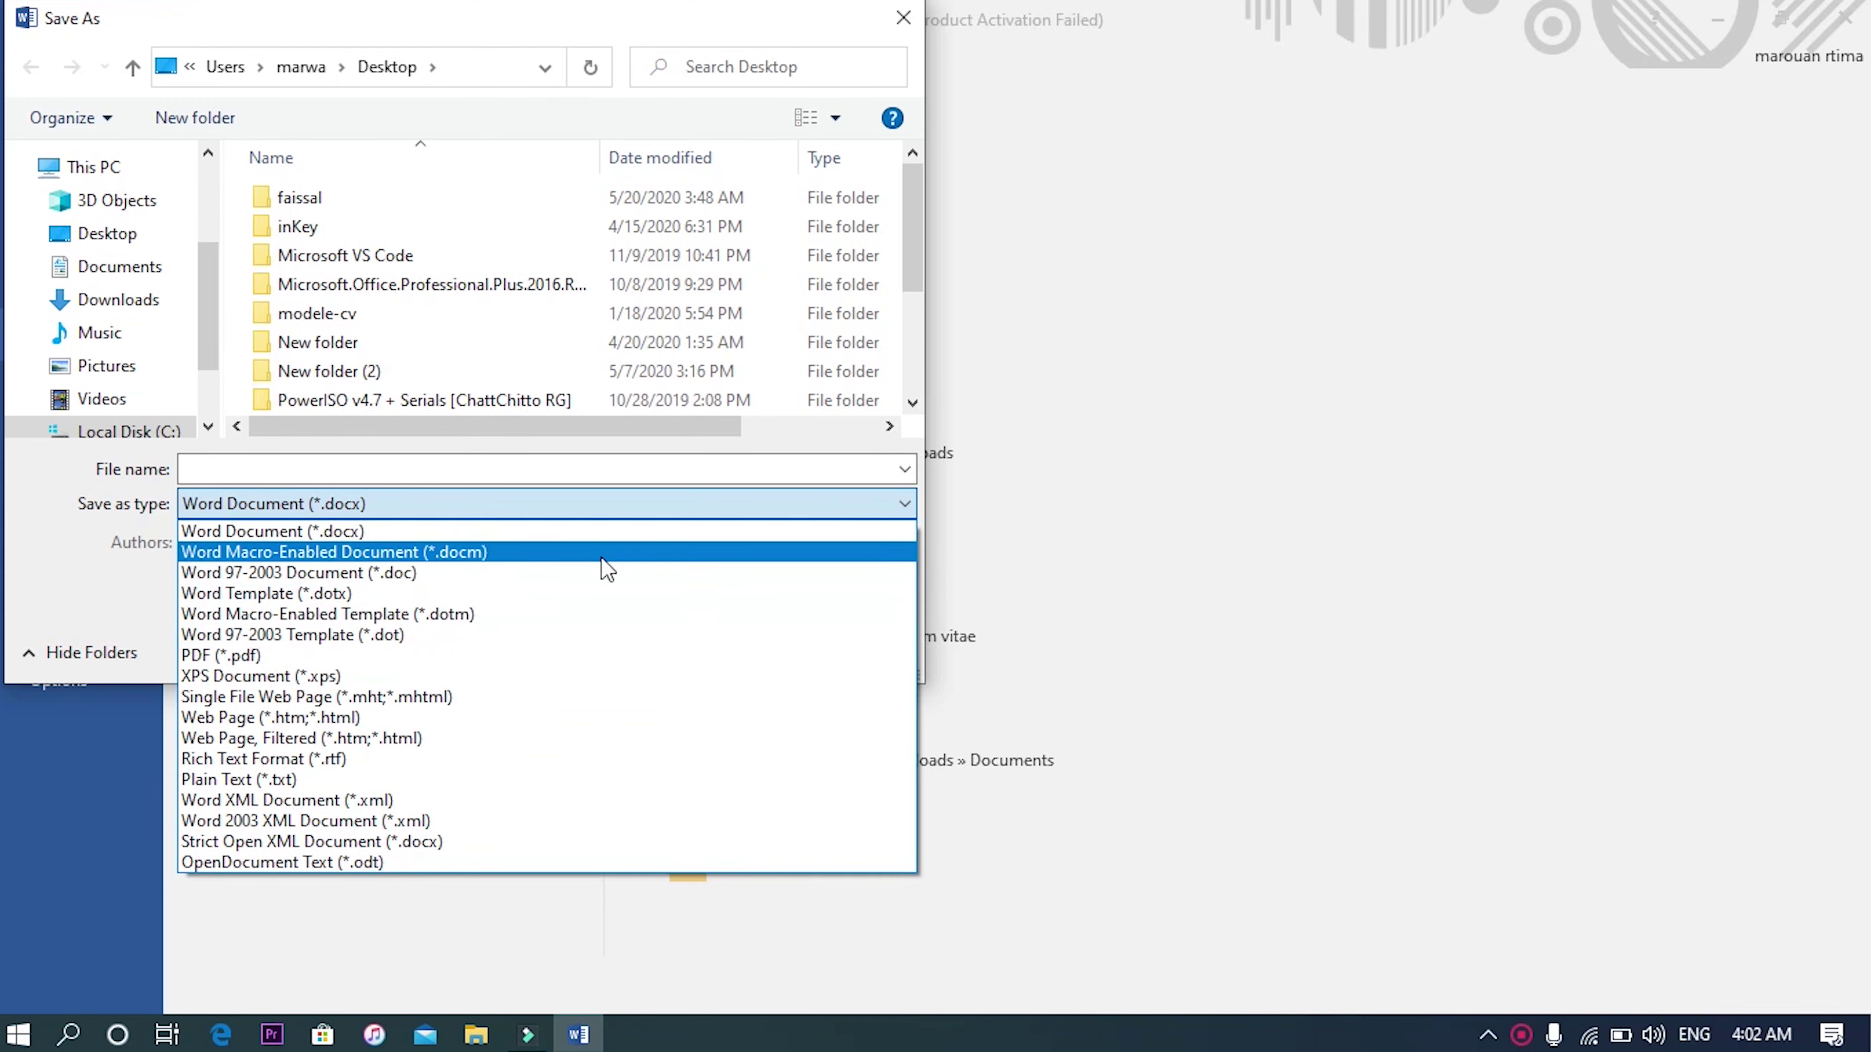
{"action": "left_click", "coordinate": [618, 469]}
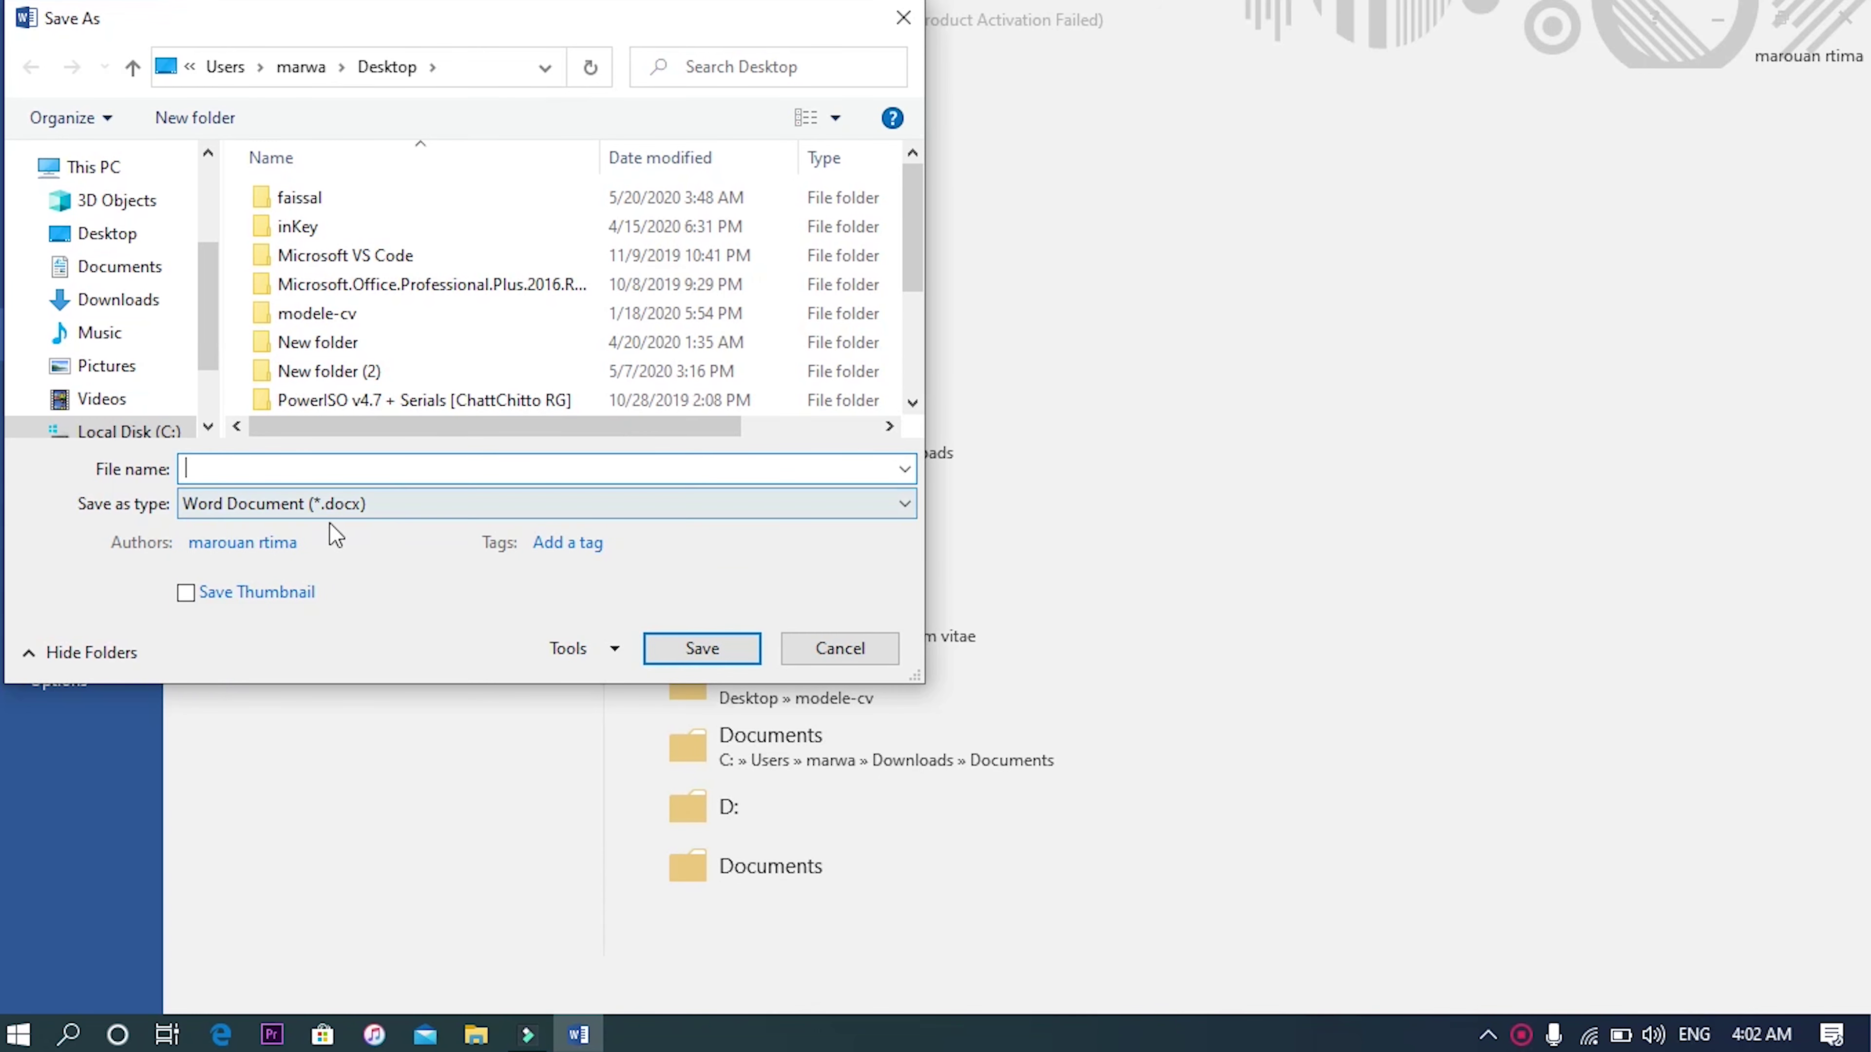
{"action": "left_click", "coordinate": [373, 477]}
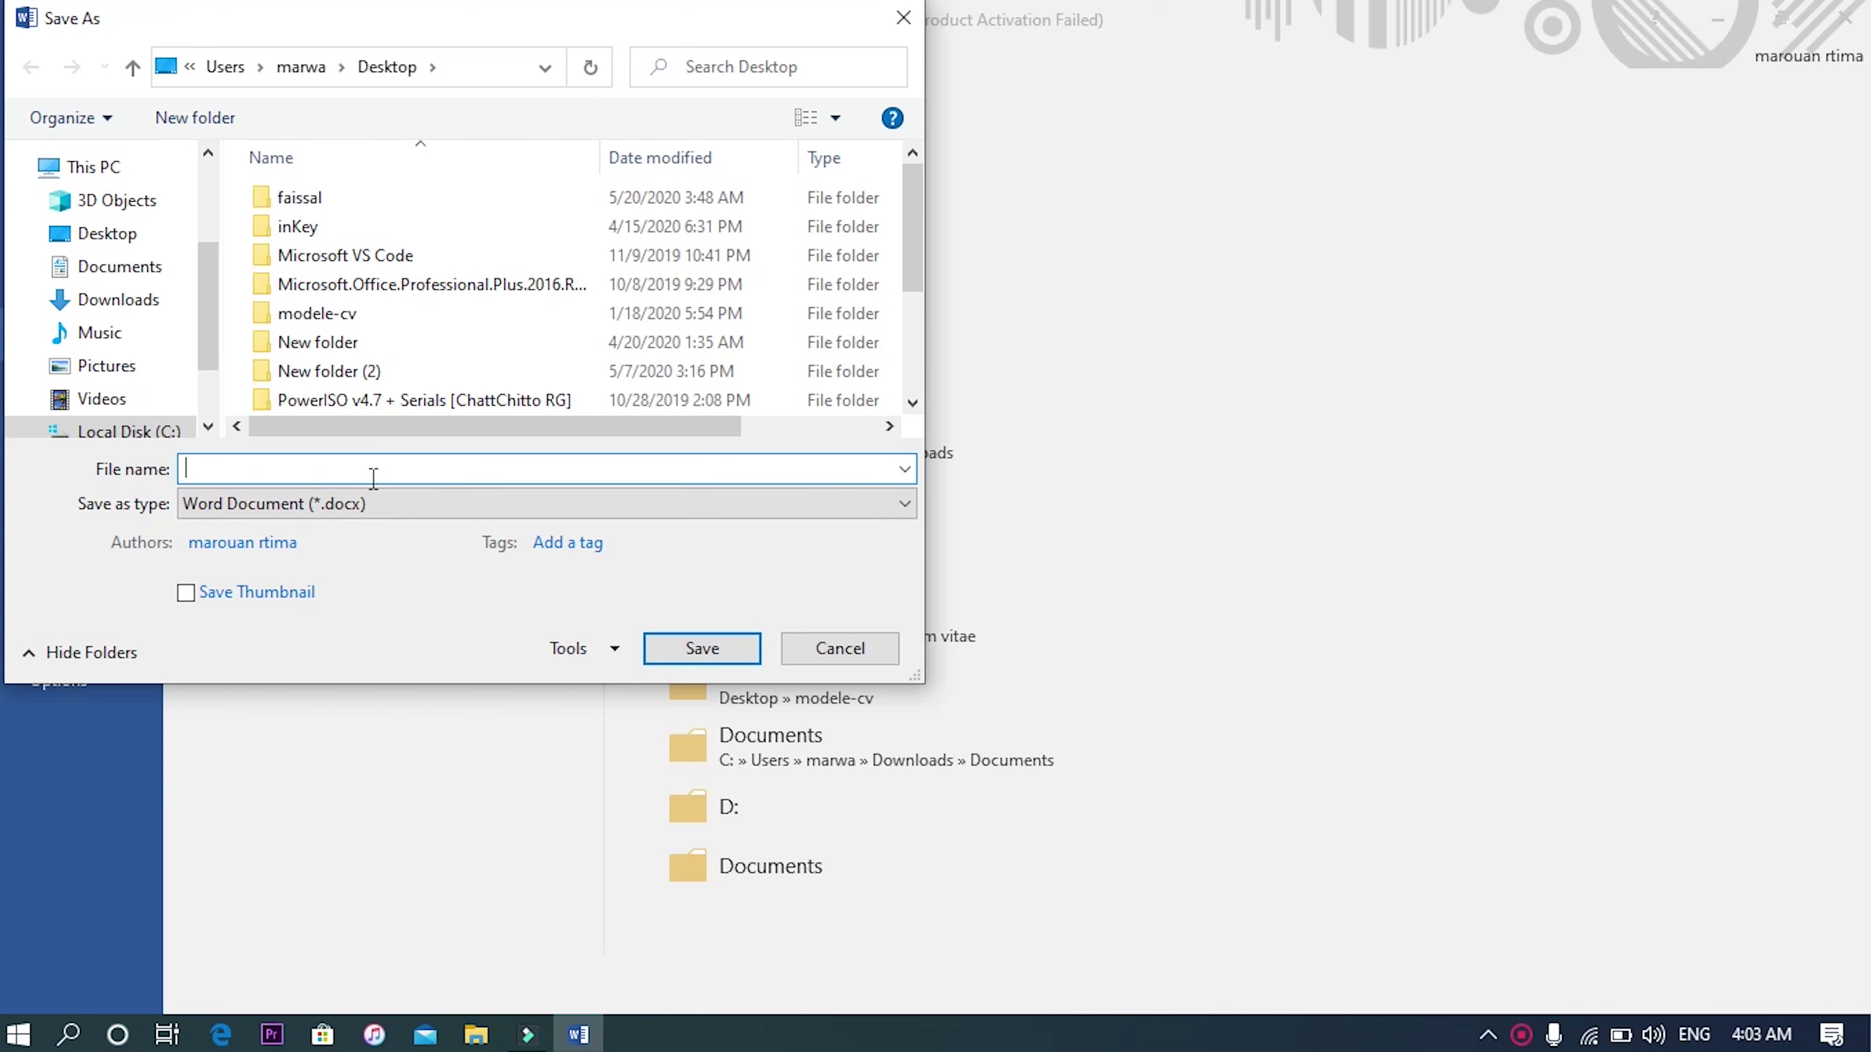
{"action": "type", "text": "m"}
{"action": "key", "text": "BackSpace"}
{"action": "type", "text": "test1"}
{"action": "left_click", "coordinate": [685, 648]}
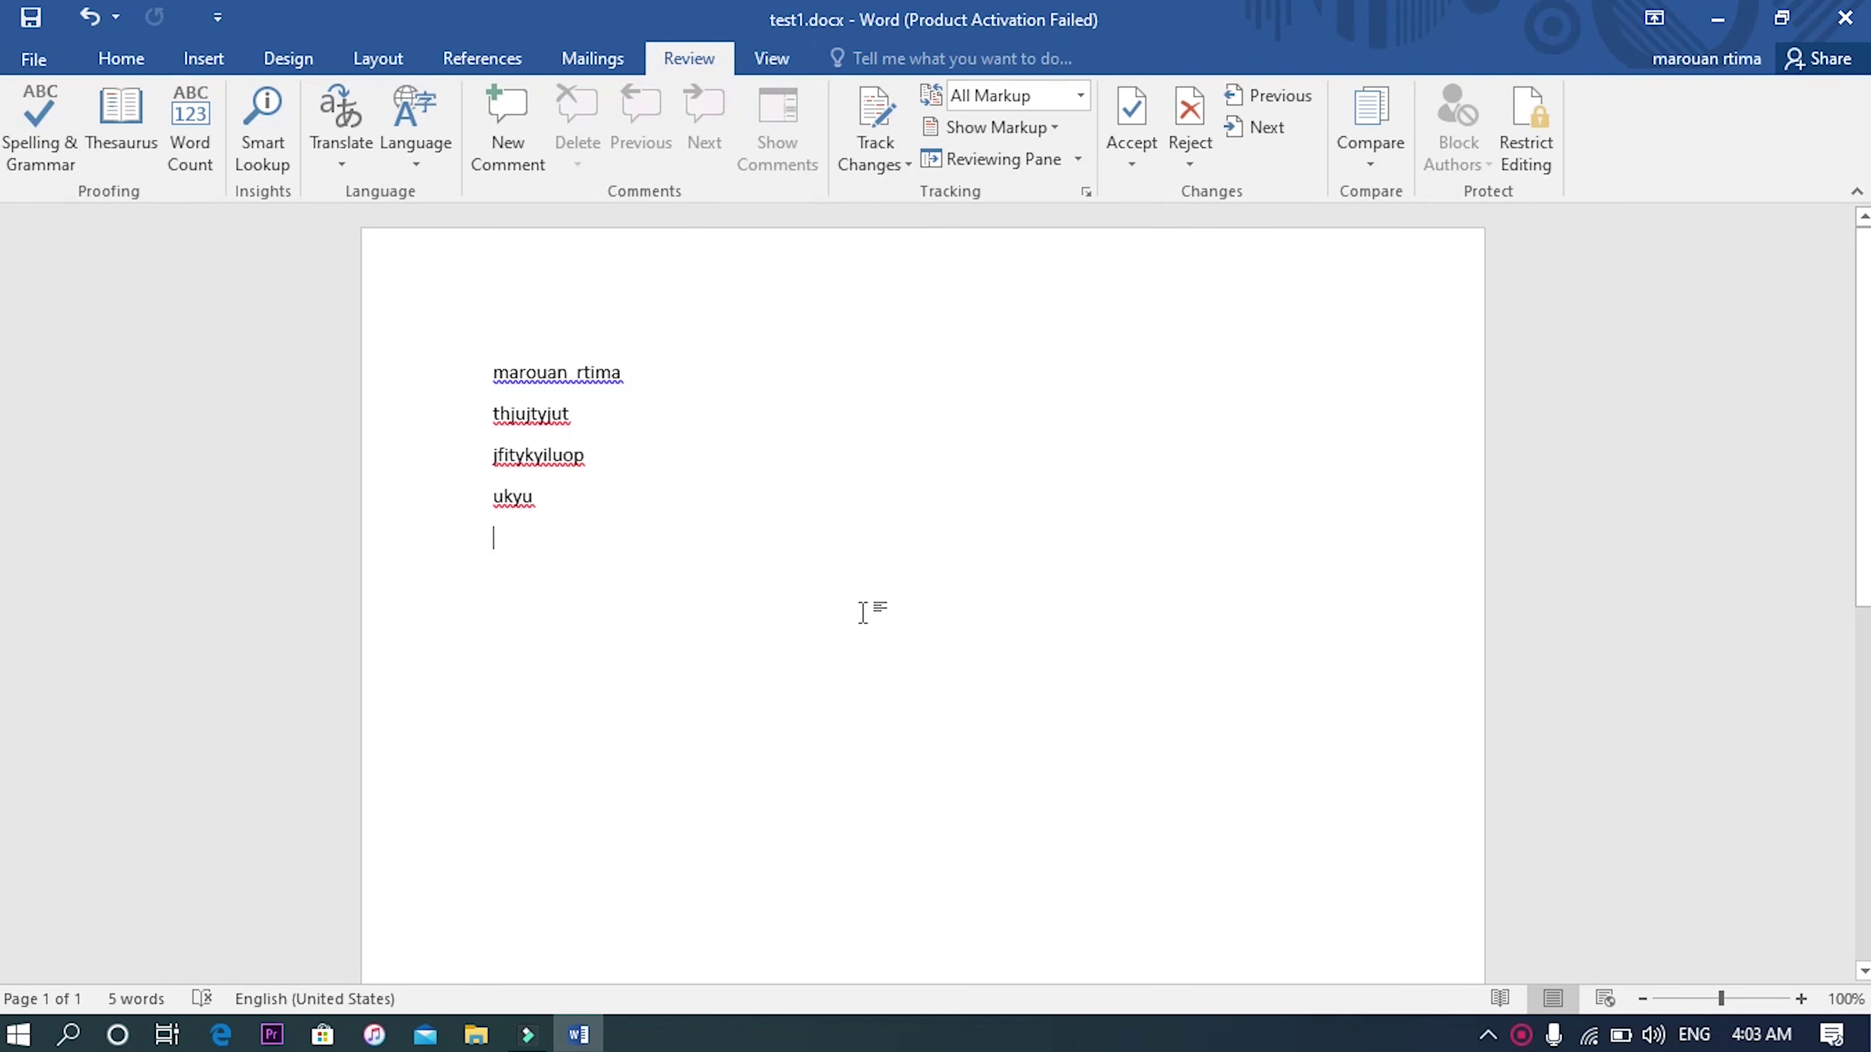
- Close Word, reopen test1.docx from the desktop past the activation prompt, and place the caret after 'ukyu'
{"action": "left_click", "coordinate": [1845, 16]}
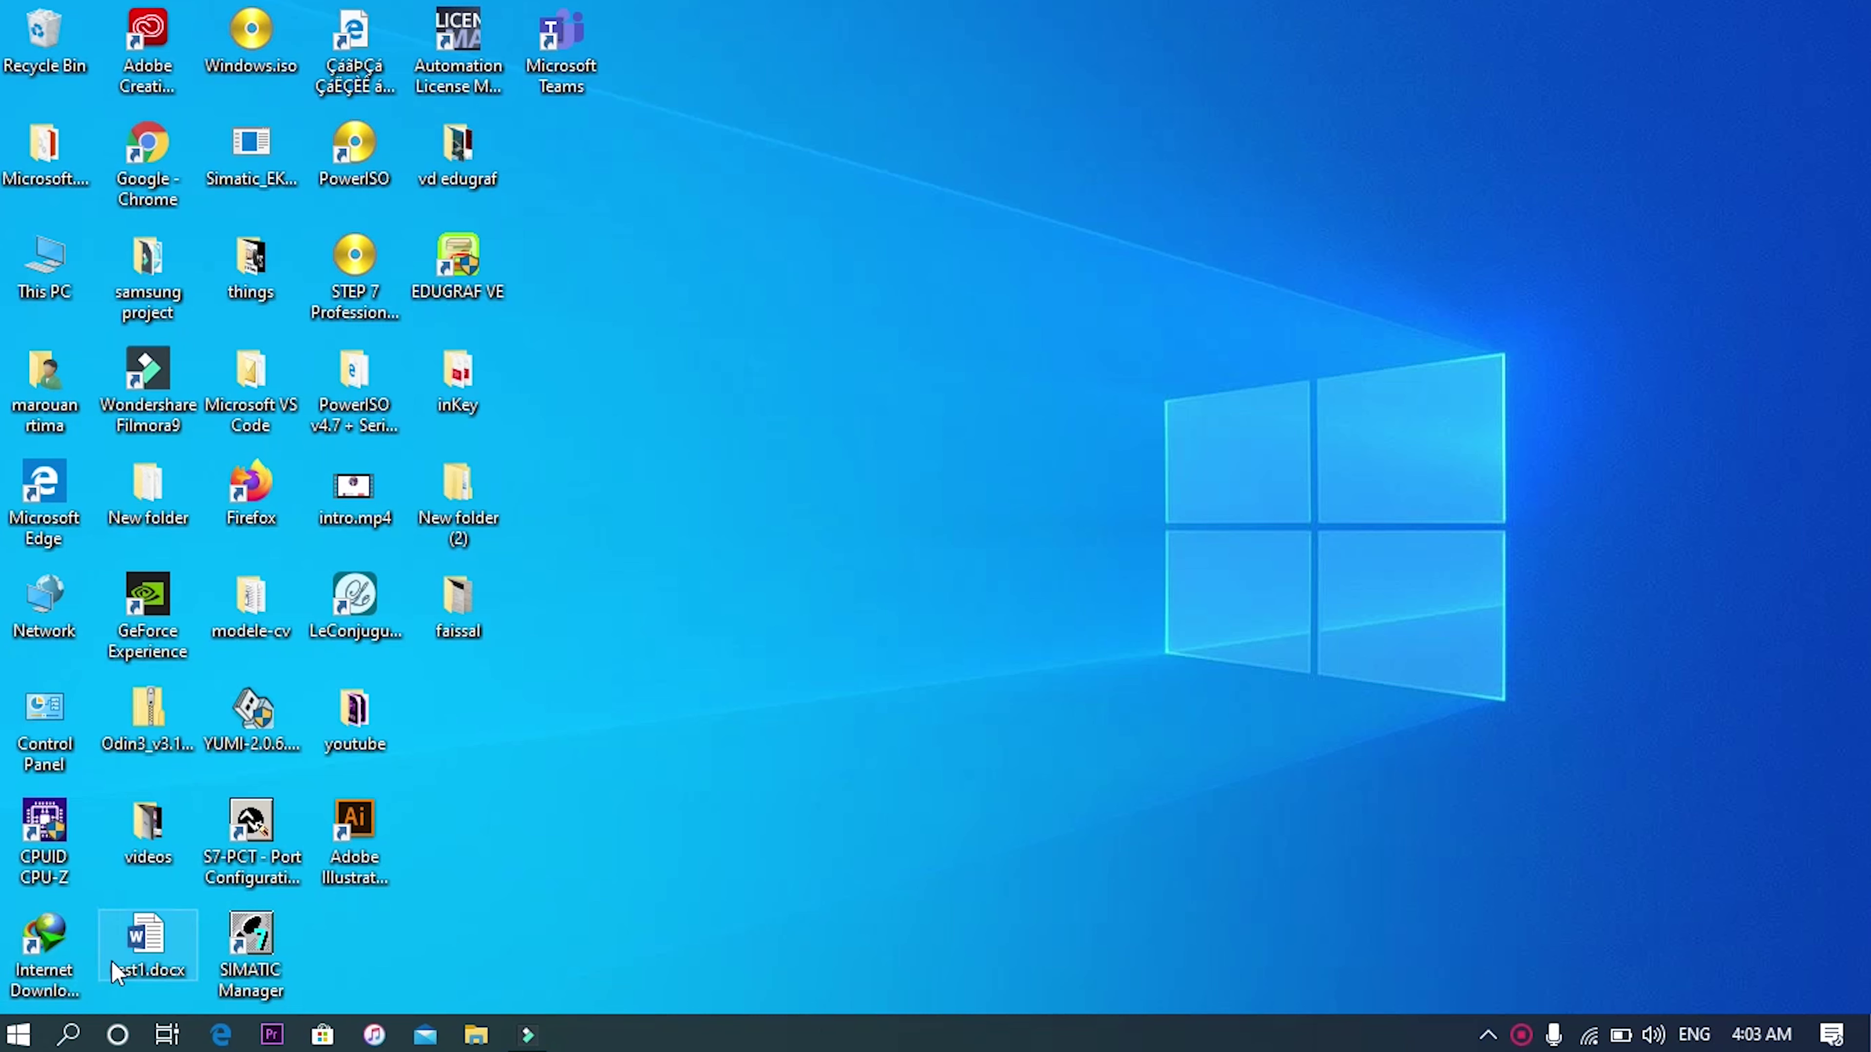
{"action": "double_click", "coordinate": [153, 970]}
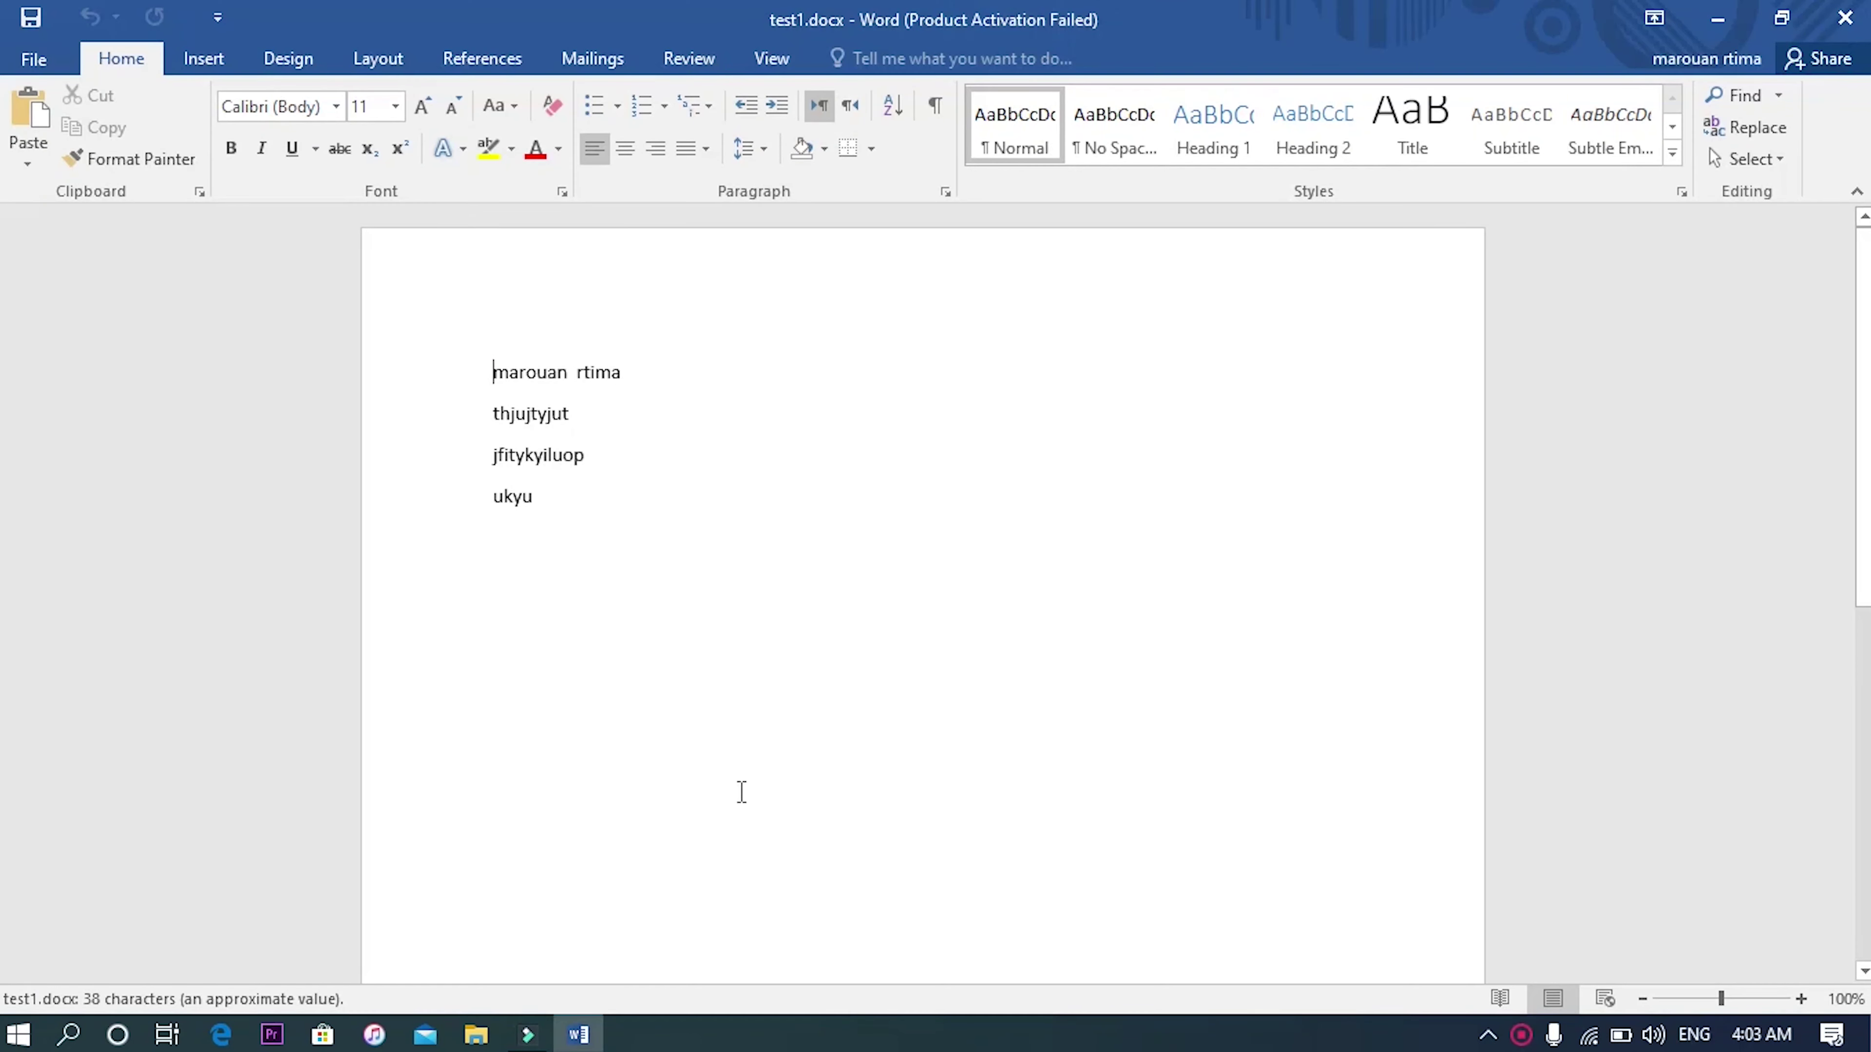
{"action": "left_click", "coordinate": [1223, 774]}
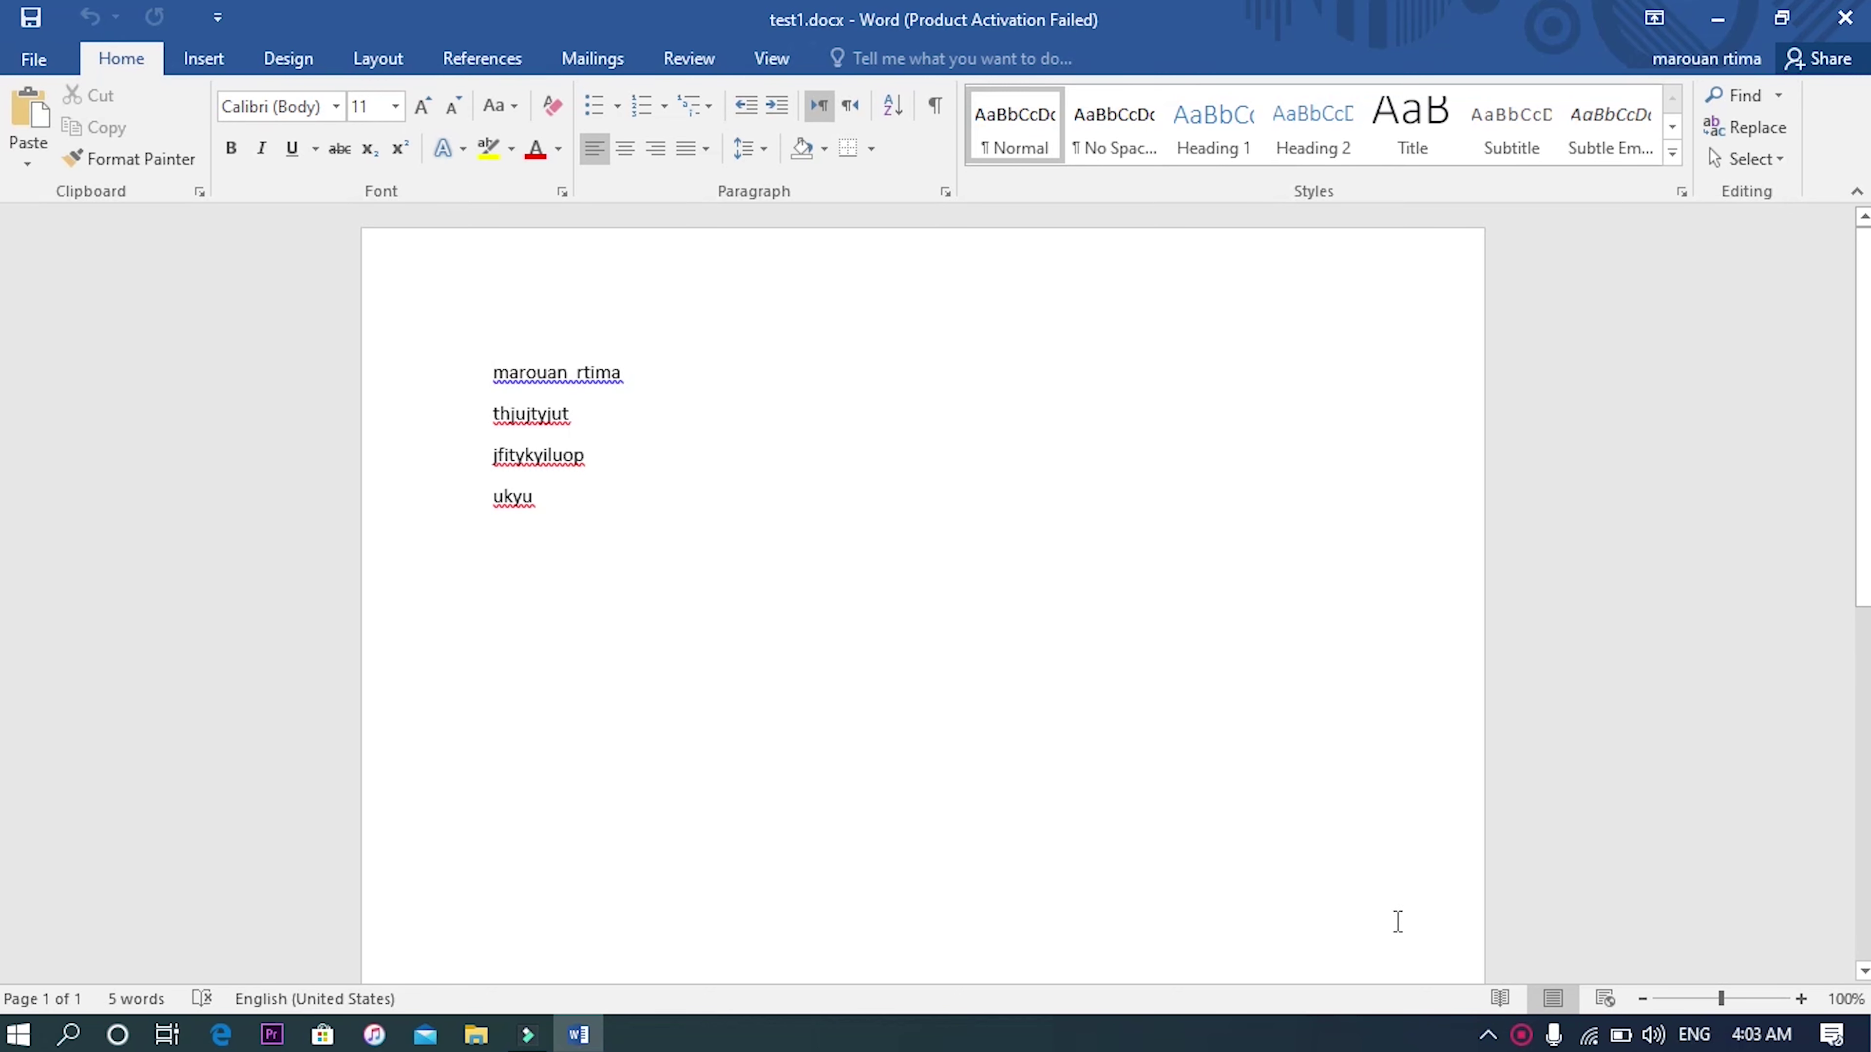
{"action": "left_click", "coordinate": [681, 543]}
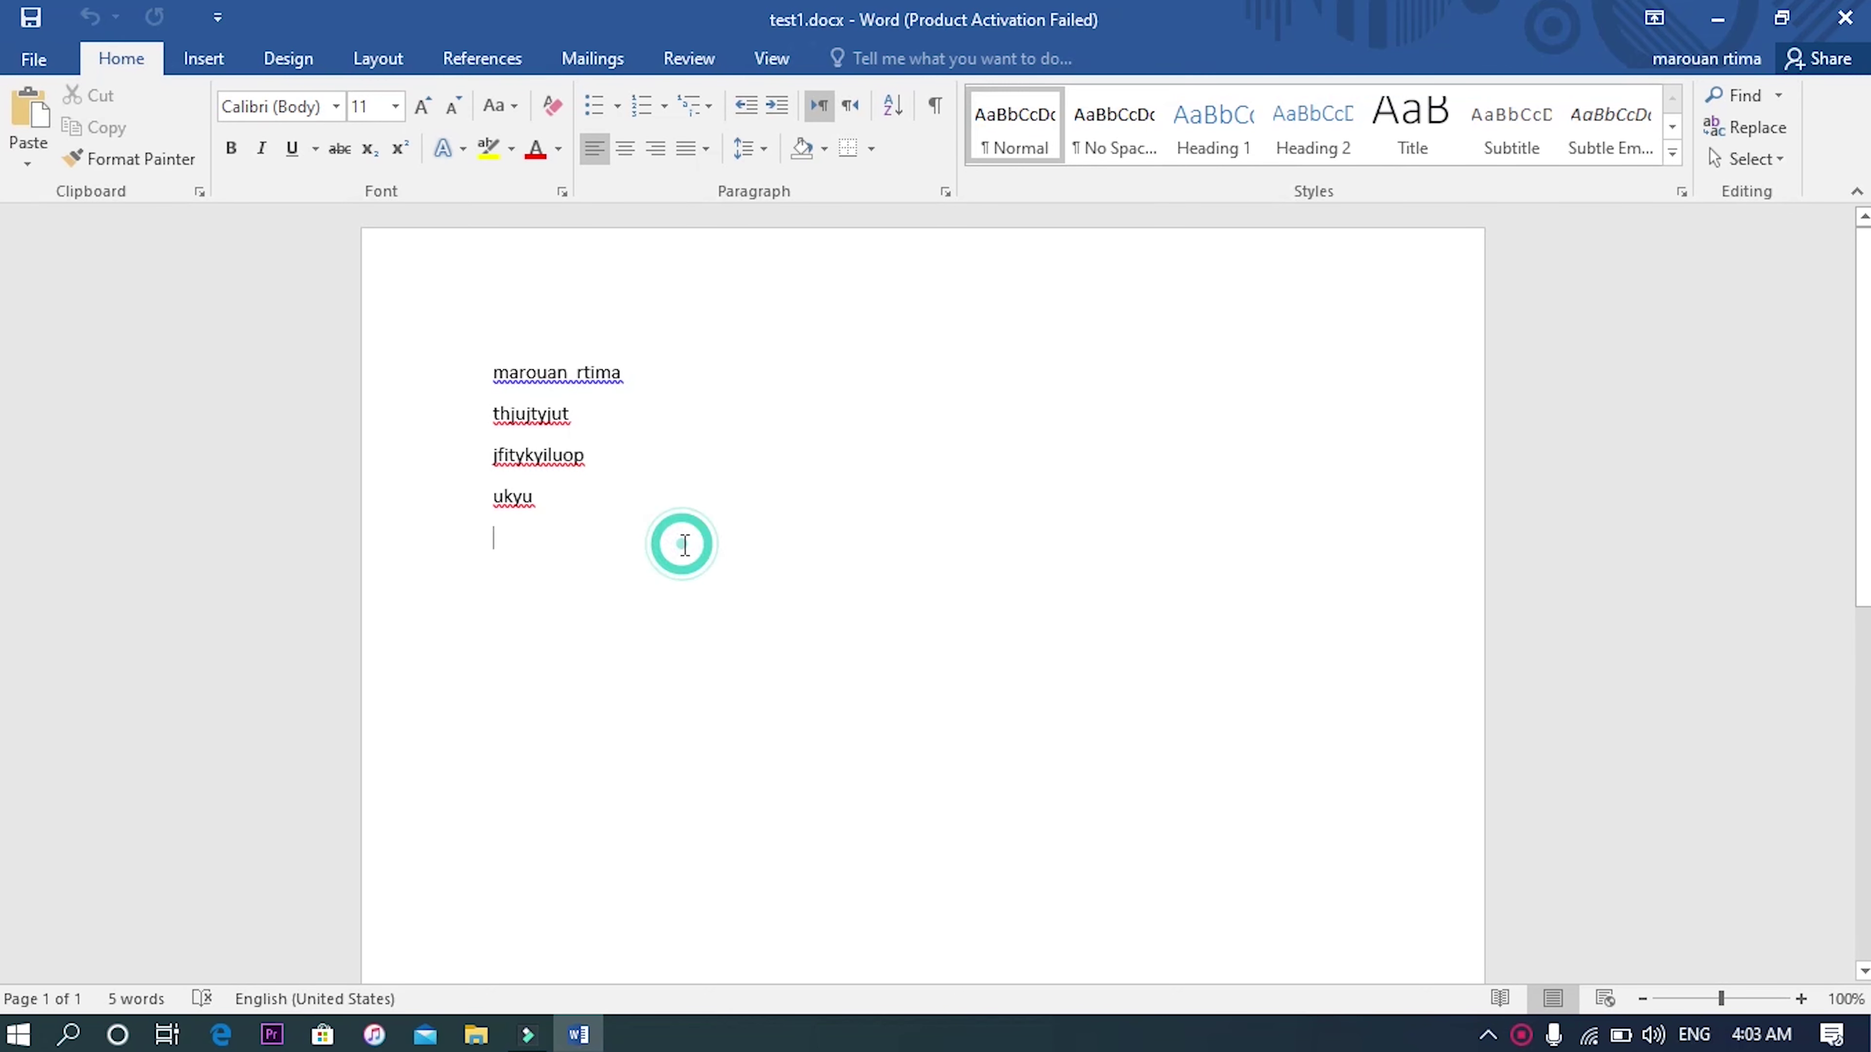
{"action": "left_click", "coordinate": [576, 514]}
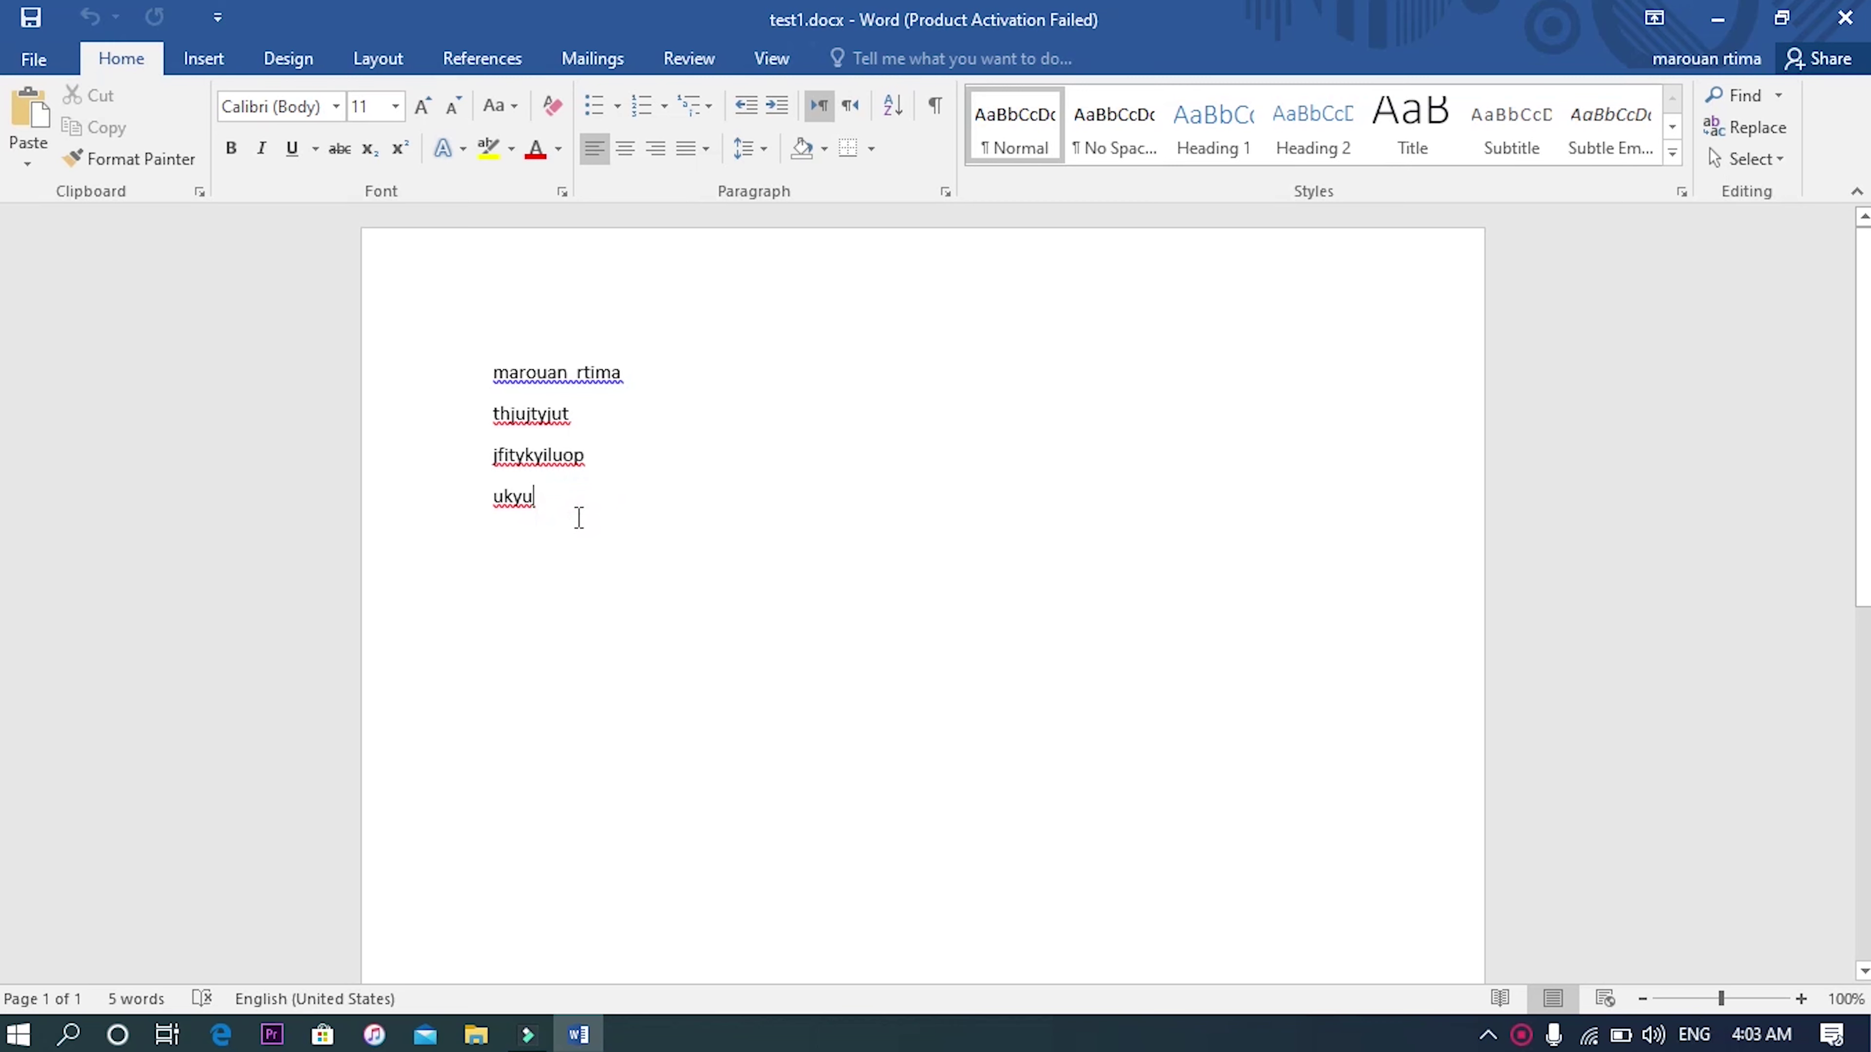